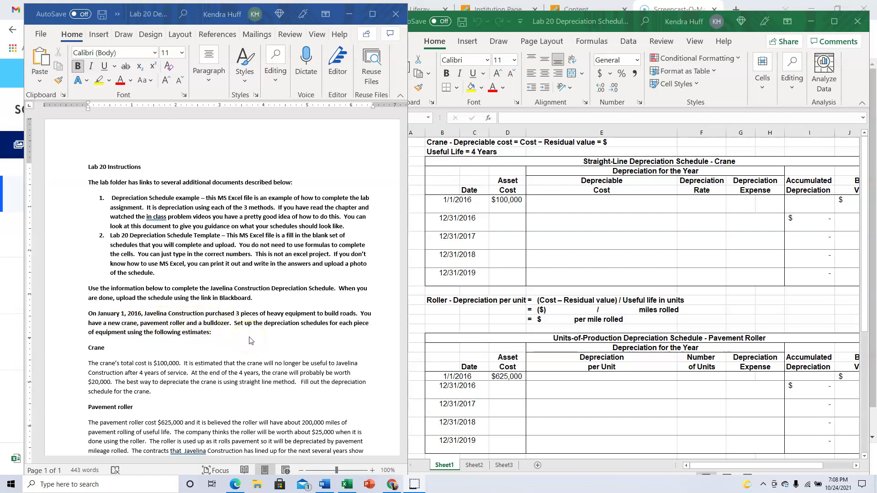
scroll(251, 341, "down", 2)
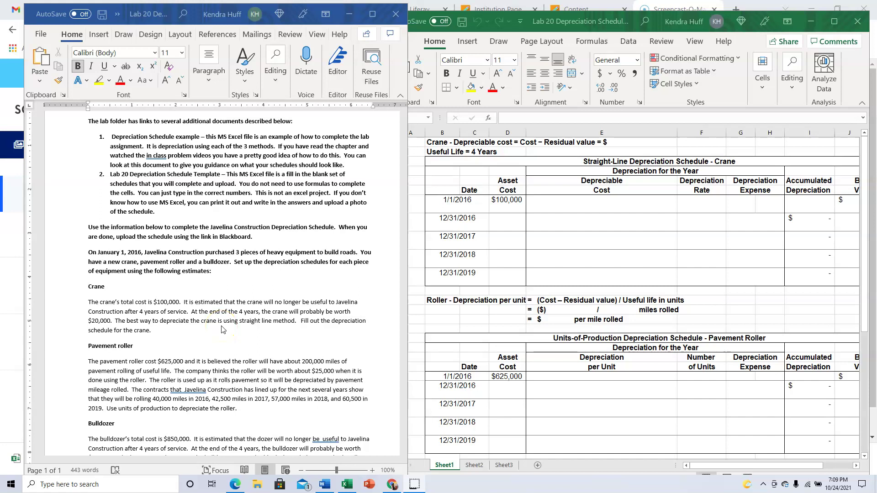
left_click(557, 253)
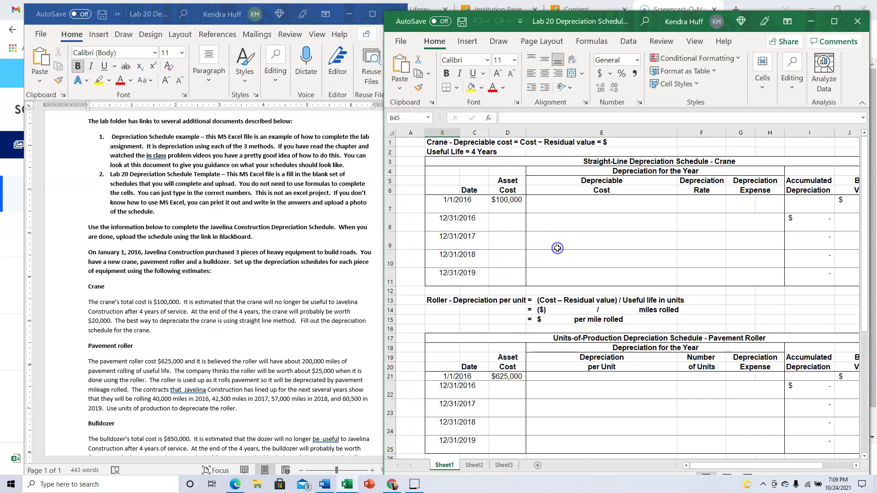
left_click(439, 143)
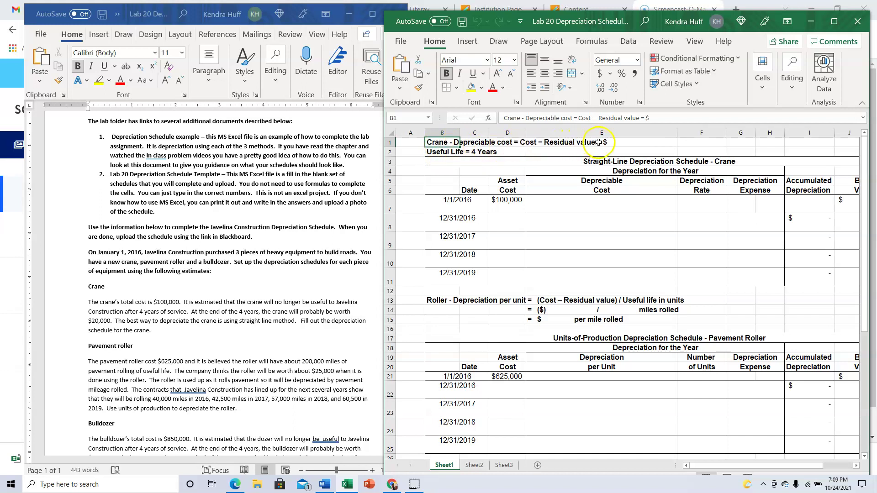
left_click(693, 141)
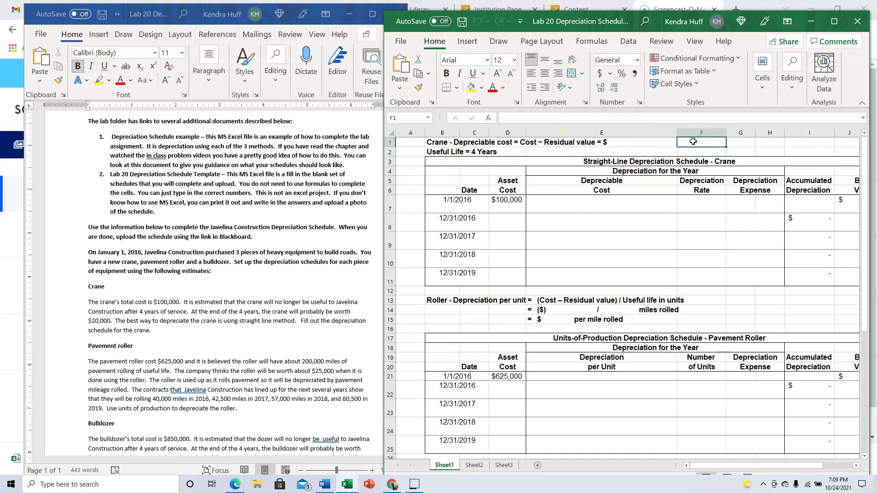
left_click(440, 142)
left_click(657, 119)
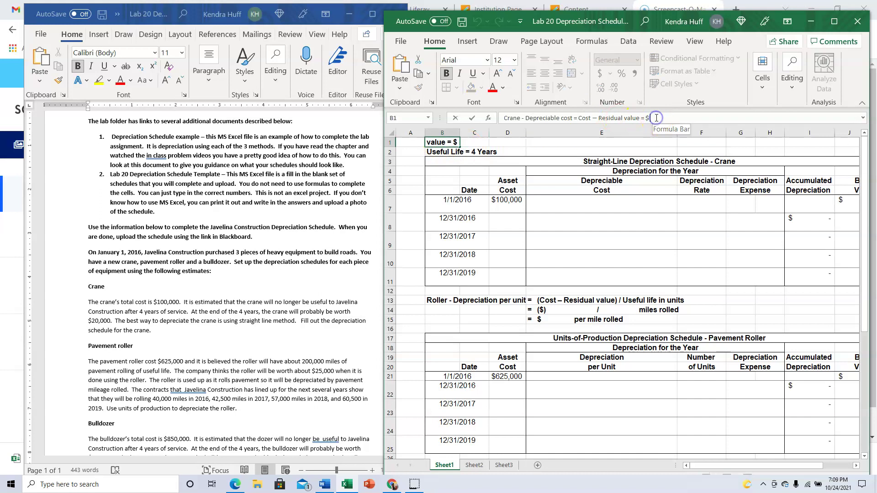
type("(10000")
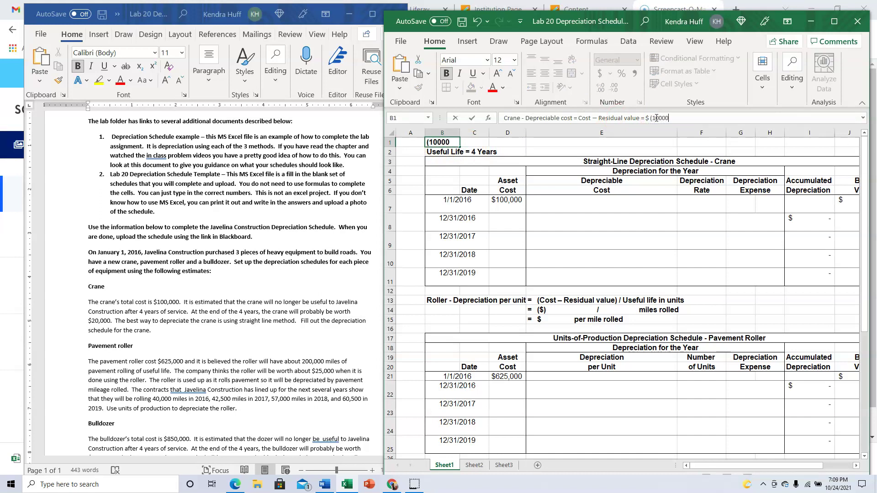
type("0-2")
key("Tab")
key("Tab")
key("Tab")
key("Tab")
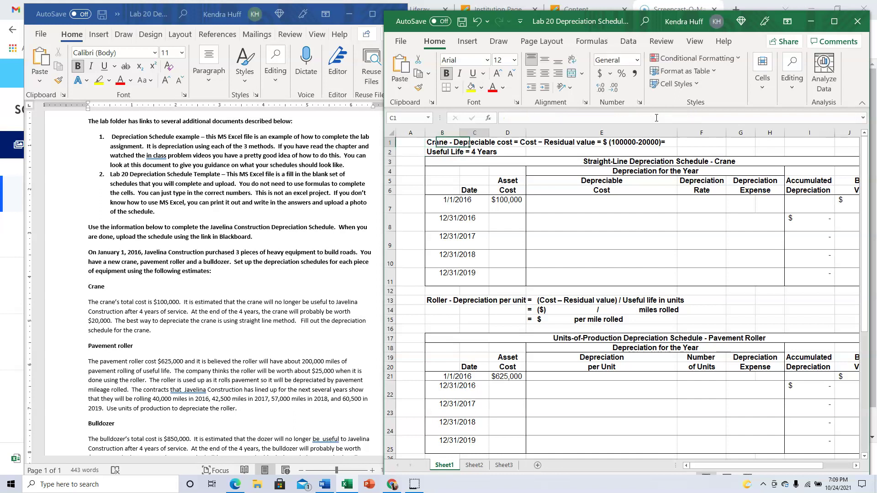
type("=100000-20000")
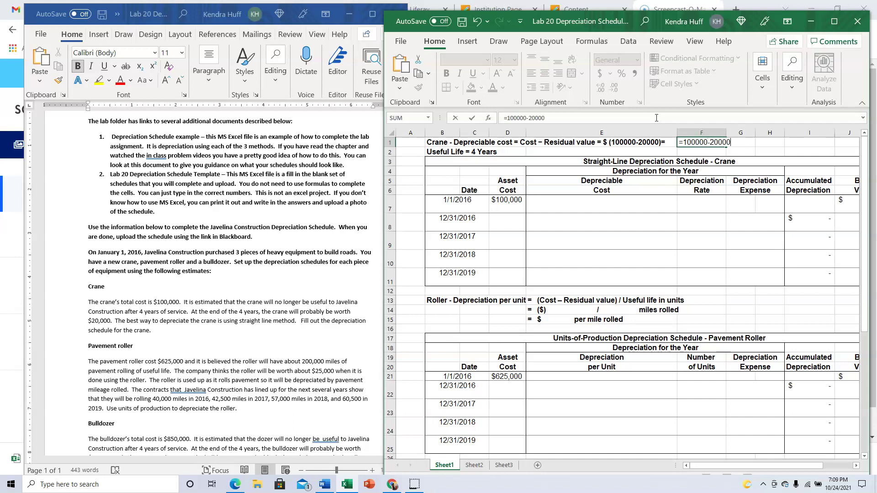
key("Return")
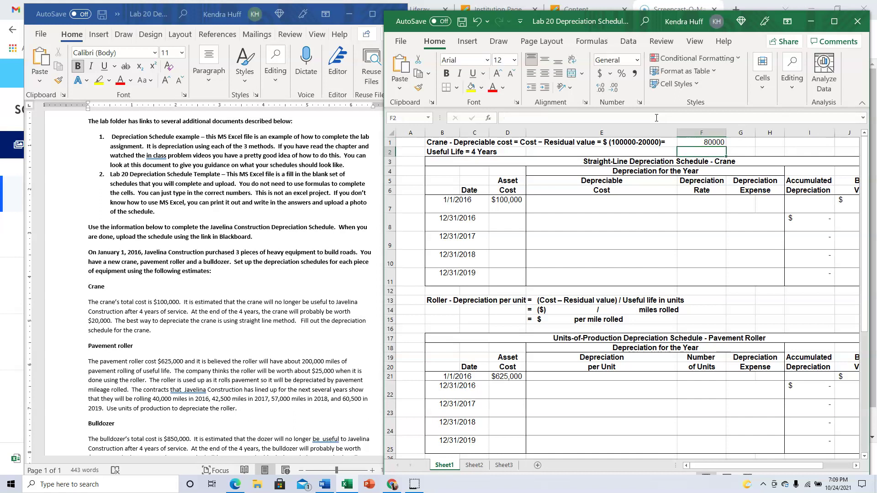
key("Up")
left_click(601, 73)
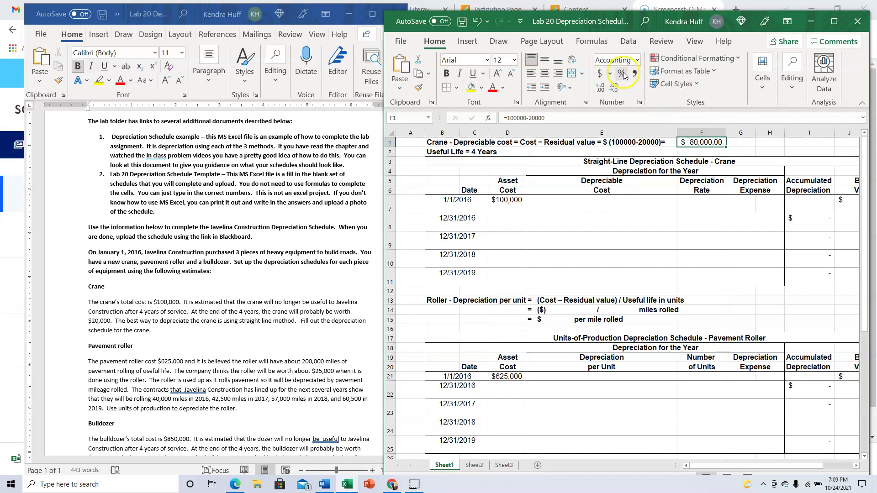
Shade the unused 1/1/2016 cells E7 to I7 of the crane schedule dark gray
left_click(557, 203)
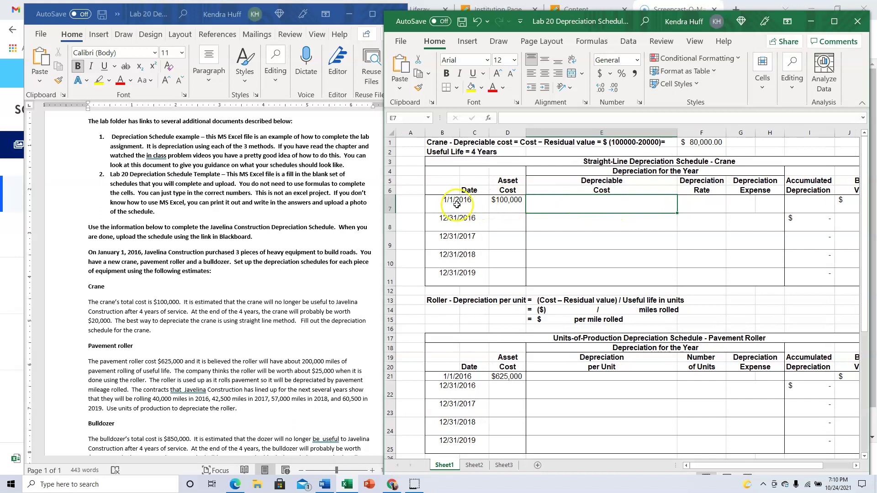
mouse_move(568, 198)
left_mouse_down()
mouse_move(854, 189)
mouse_move(822, 201)
mouse_move(673, 213)
mouse_move(593, 204)
mouse_move(792, 198)
left_mouse_up()
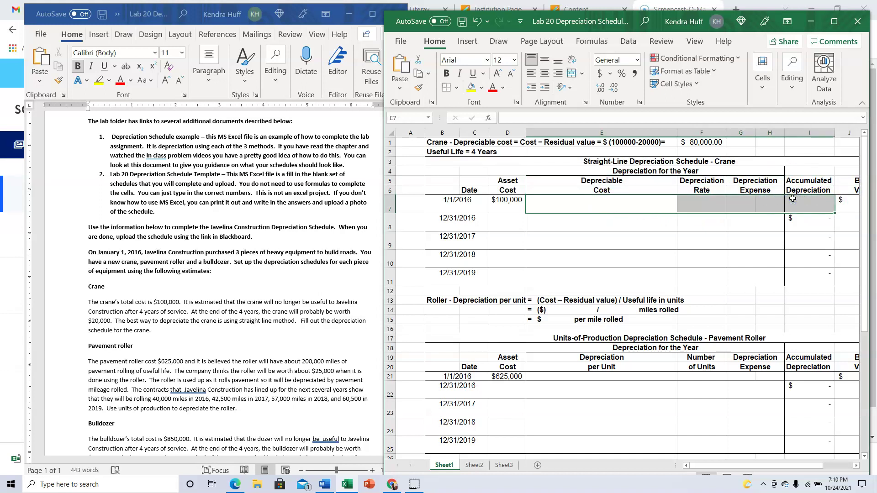
left_click(482, 87)
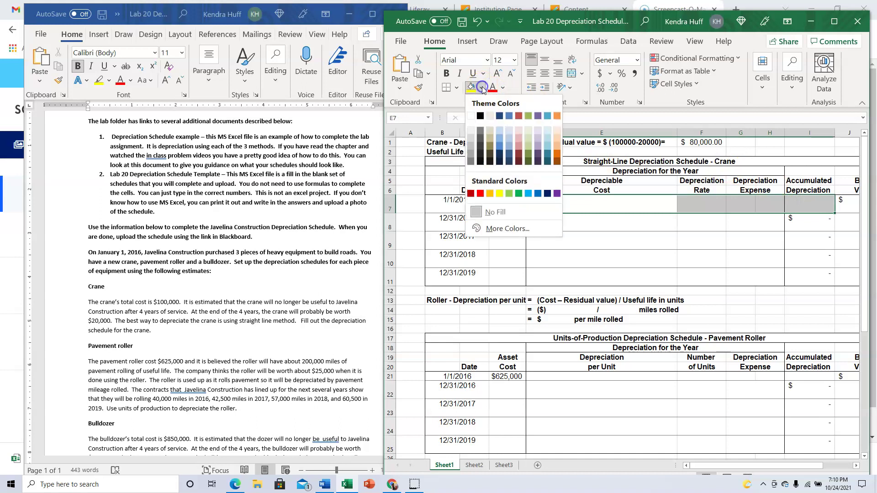
left_click(481, 146)
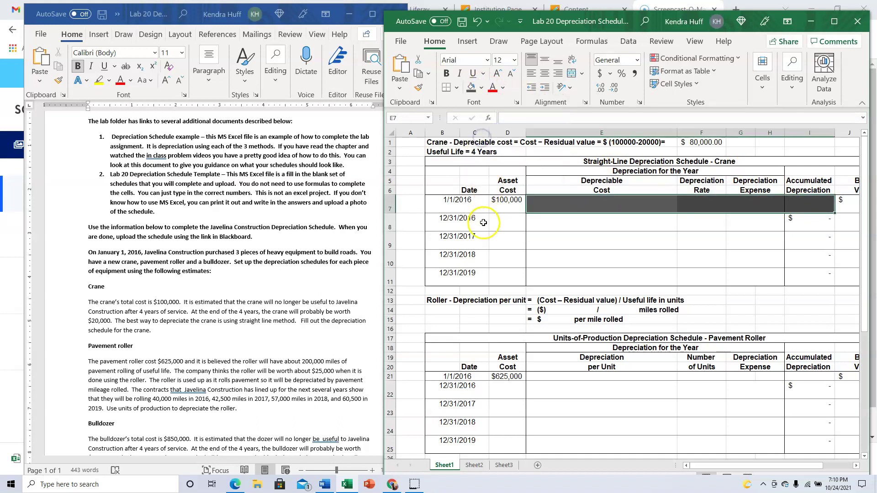
Enter 80000 as the crane's depreciable cost for 12/31/2016 in E8
left_click(509, 224)
left_click(563, 225)
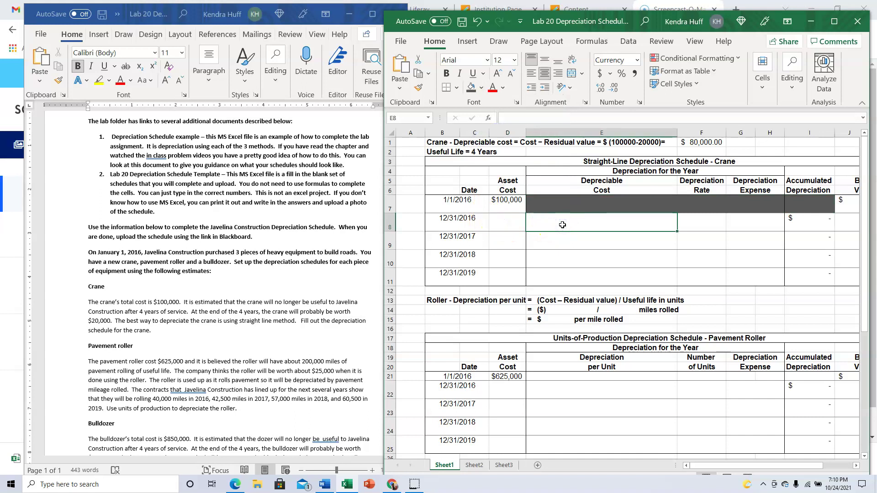
type("80,00")
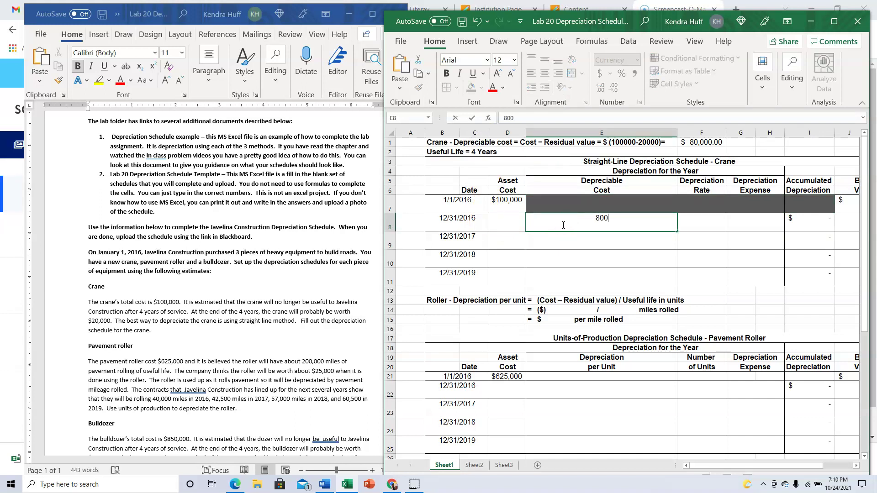
type("0")
key("Return")
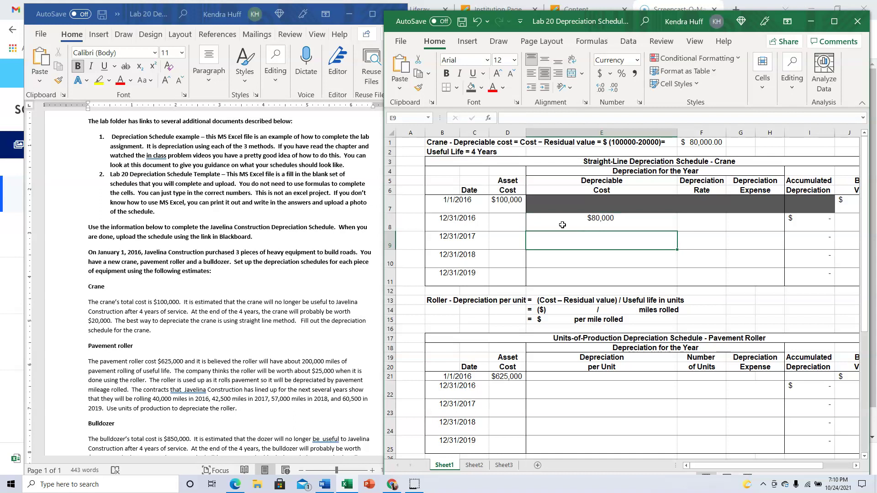
Enter =1/4 as the crane's 12/31/2016 depreciation rate in F8 and set its number format to General
key("Up")
key("Right")
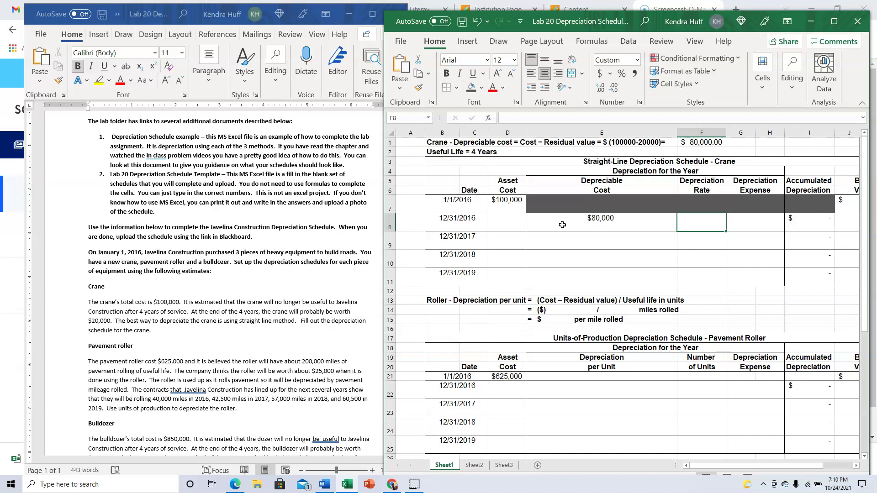
type("=1")
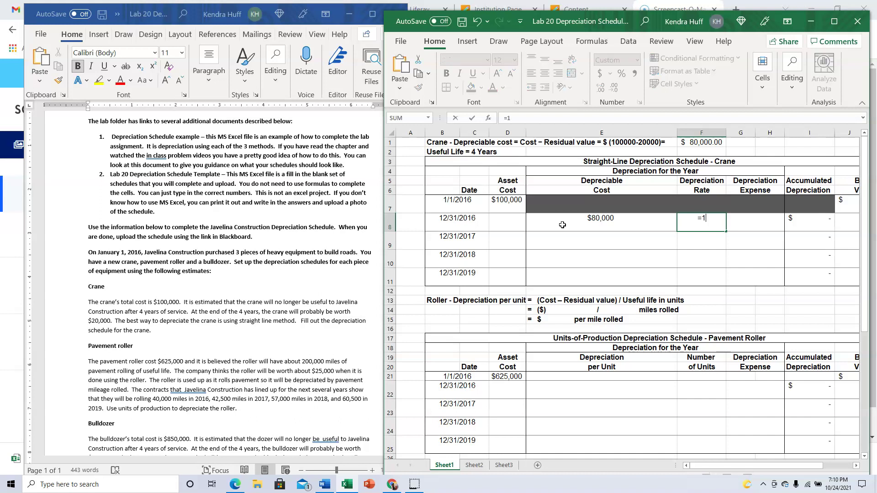
key("Return")
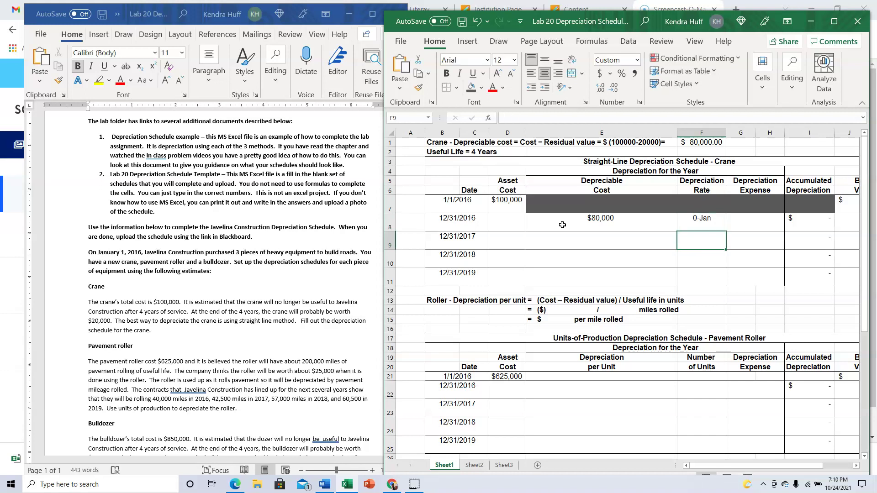
key("Up")
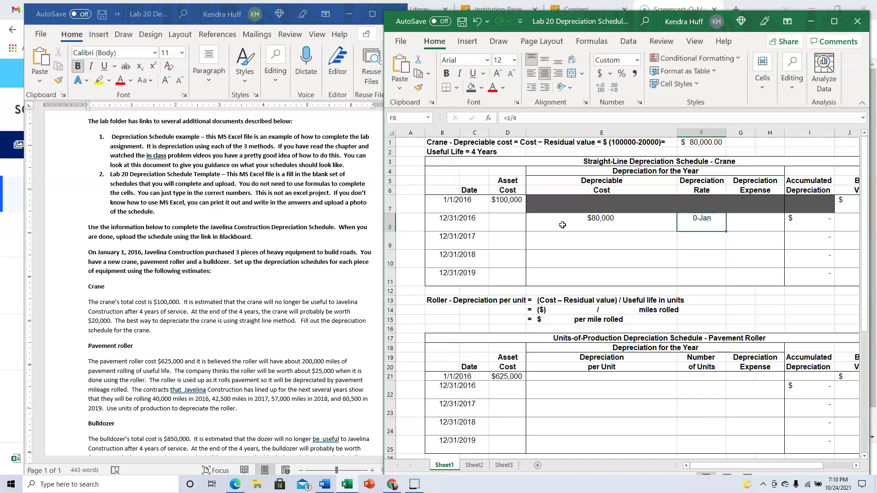
left_click(637, 61)
left_click(642, 82)
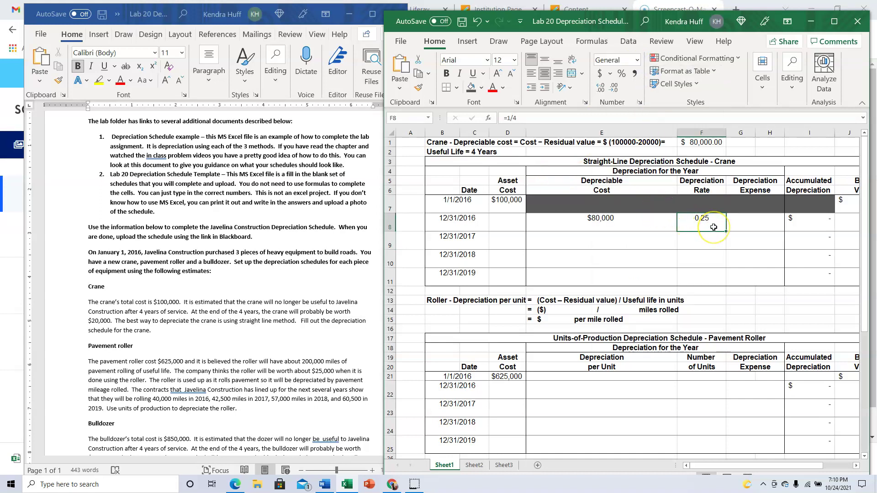
Calculate the crane's 12/31/2016 depreciation expense in G8 with the formula =E8*F8
left_click(749, 222)
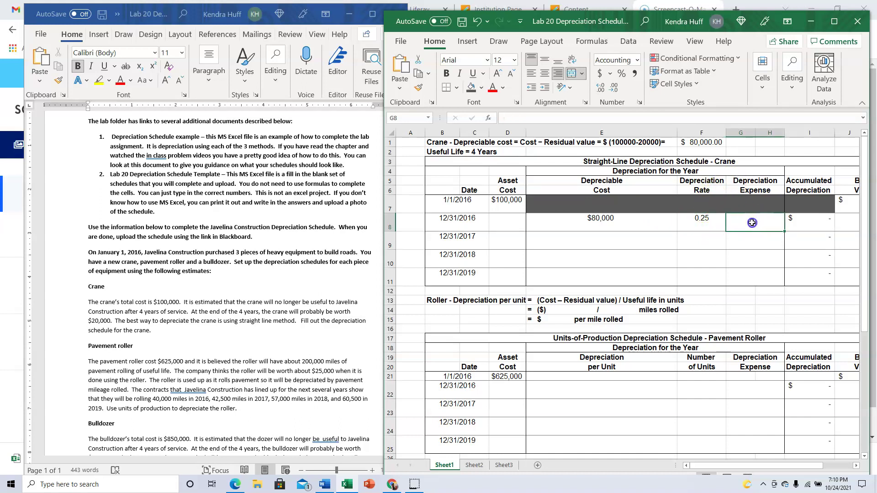
type("=")
key("Left")
key("Left")
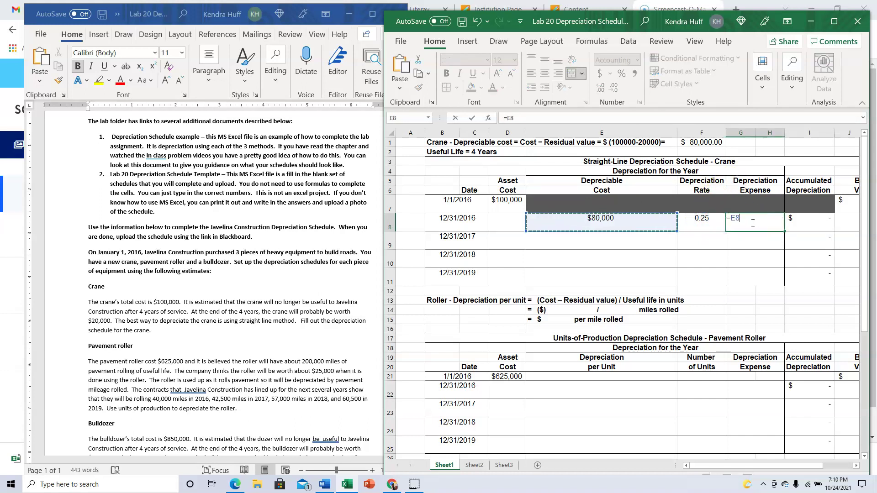
type("*")
key("Left")
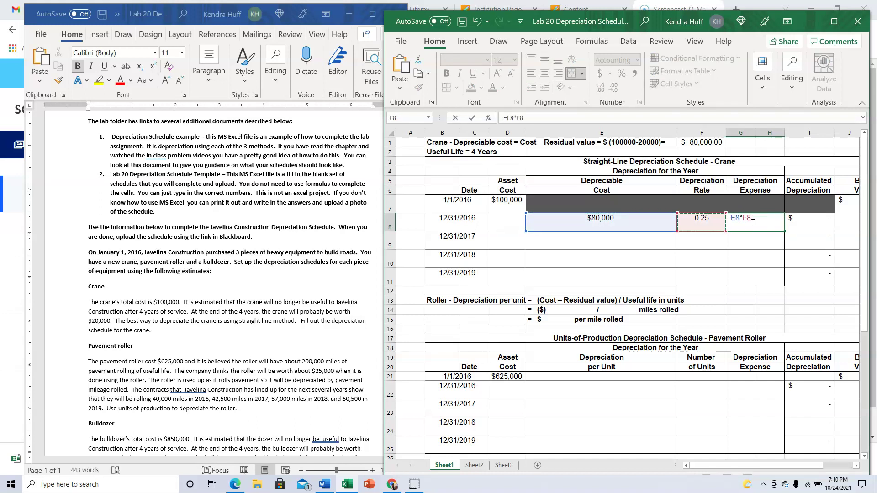
key("Return")
left_click(754, 224)
right_click(755, 224)
key("Escape")
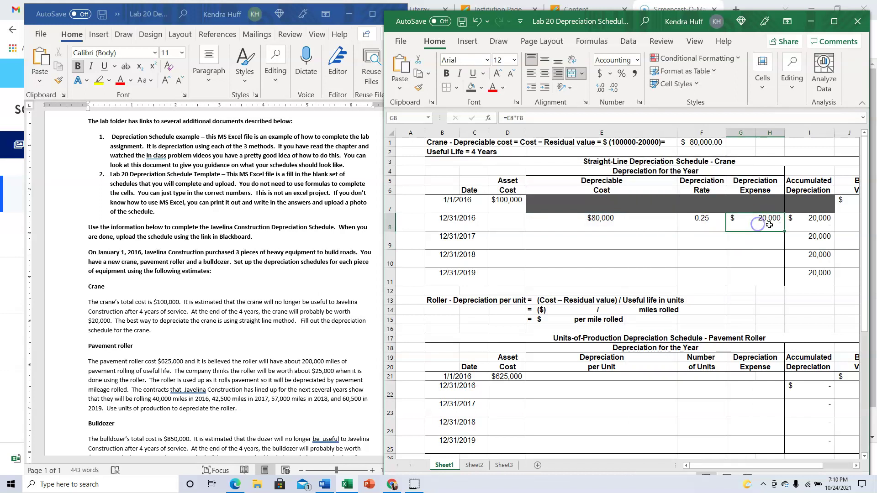
Calculate the crane's 12/31/2016 book value in J8 by subtracting accumulated depreciation I8 from the prior book value J7
scroll(770, 225, "right", 1)
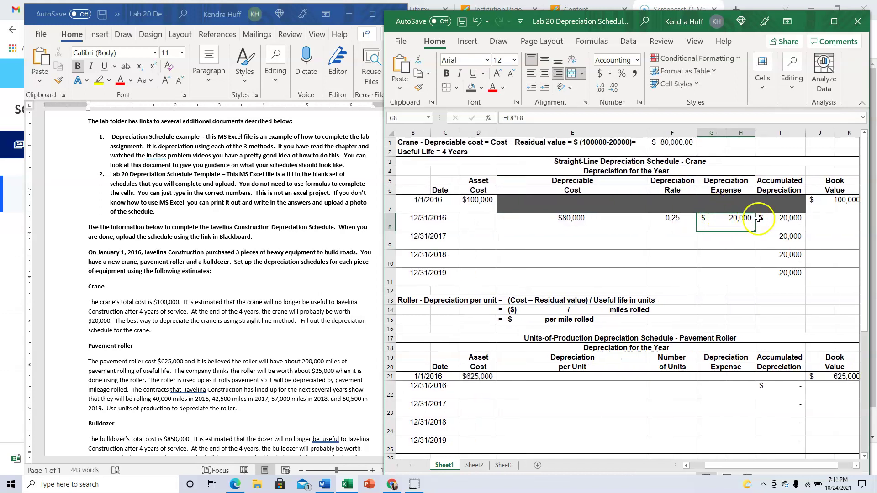
left_click(780, 222)
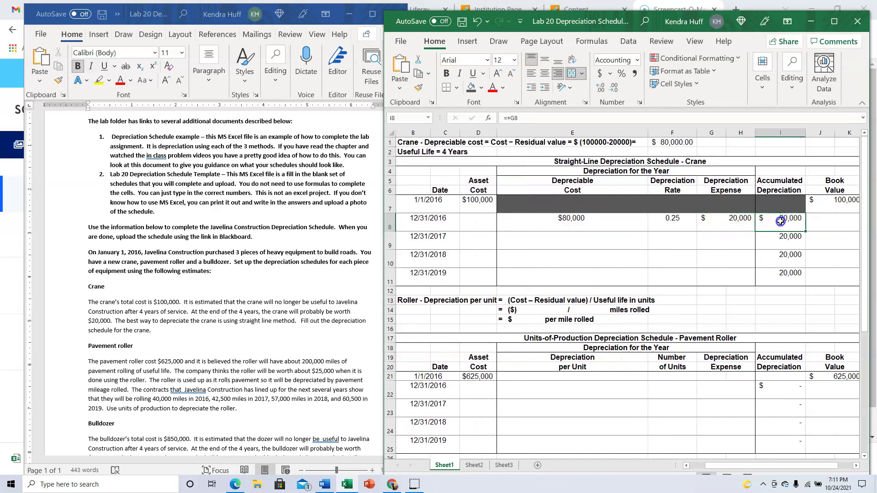
left_click(736, 224)
left_click(778, 224)
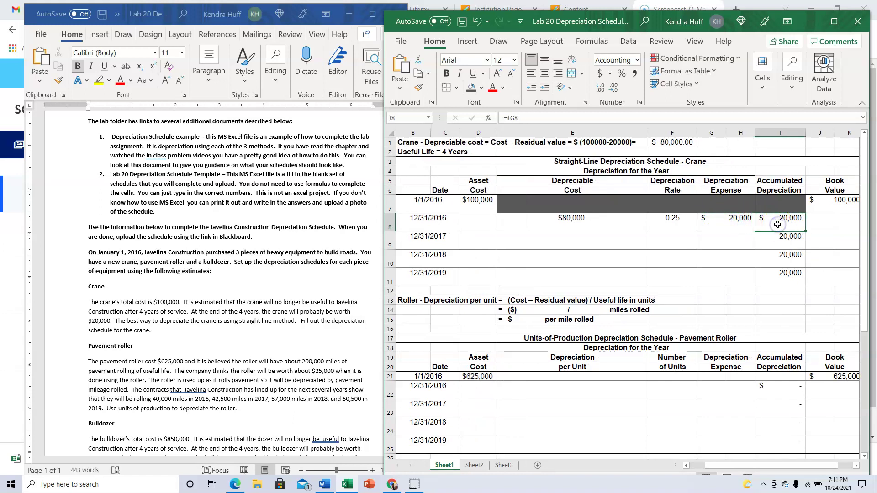
left_click(823, 222)
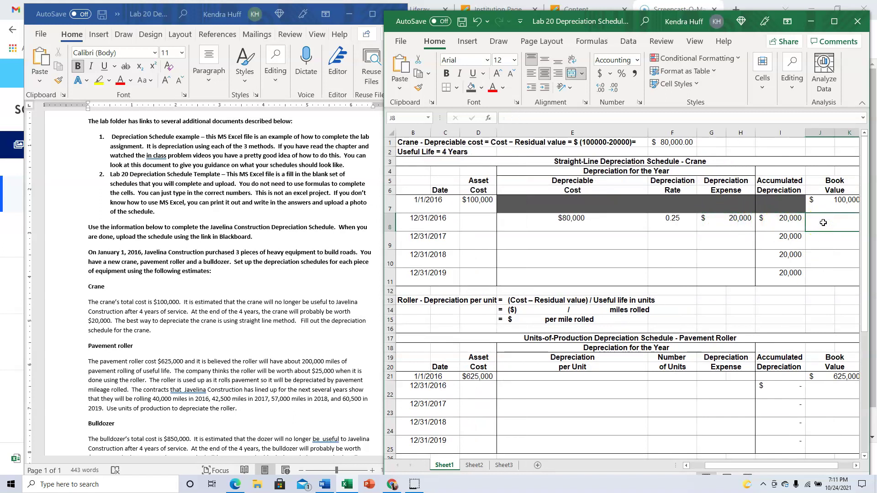
type("=")
key("Up")
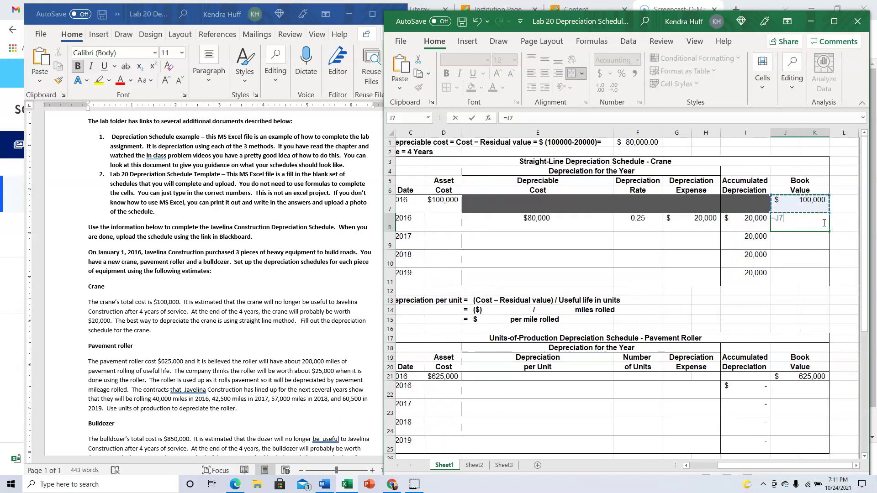
type("-")
left_click(750, 218)
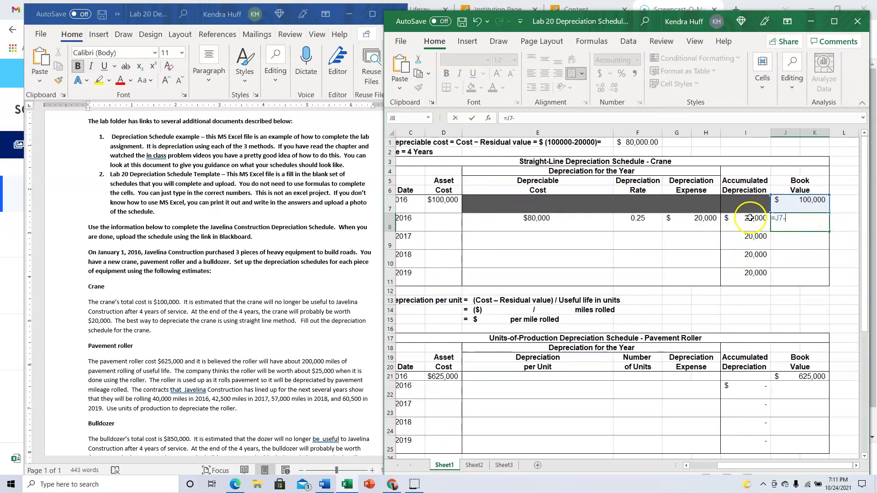
key("Return")
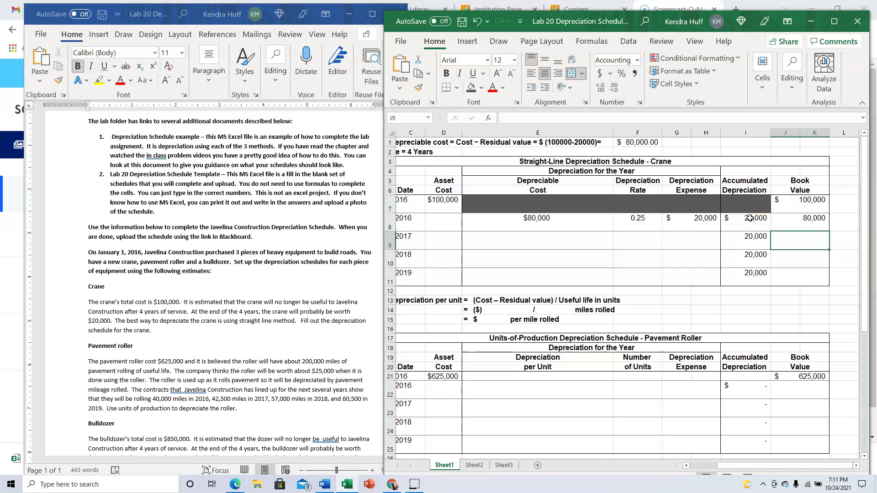
left_click(842, 226)
double_click(848, 226)
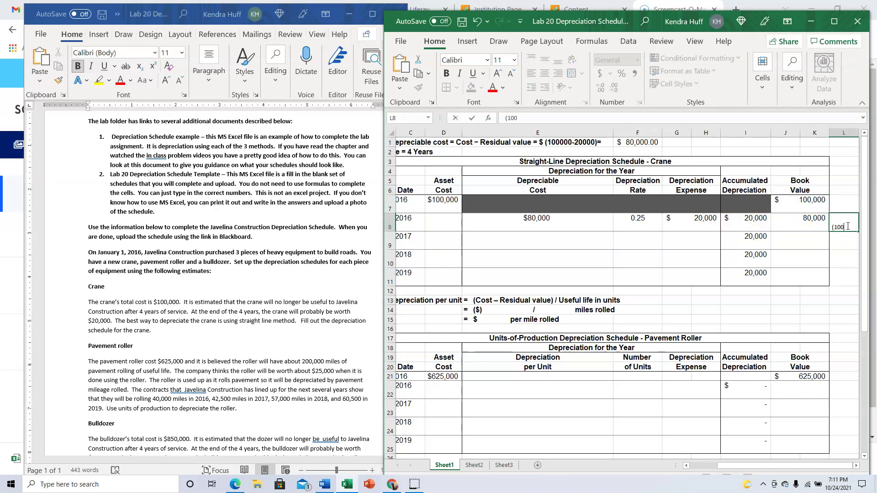
type("(10000-20000")
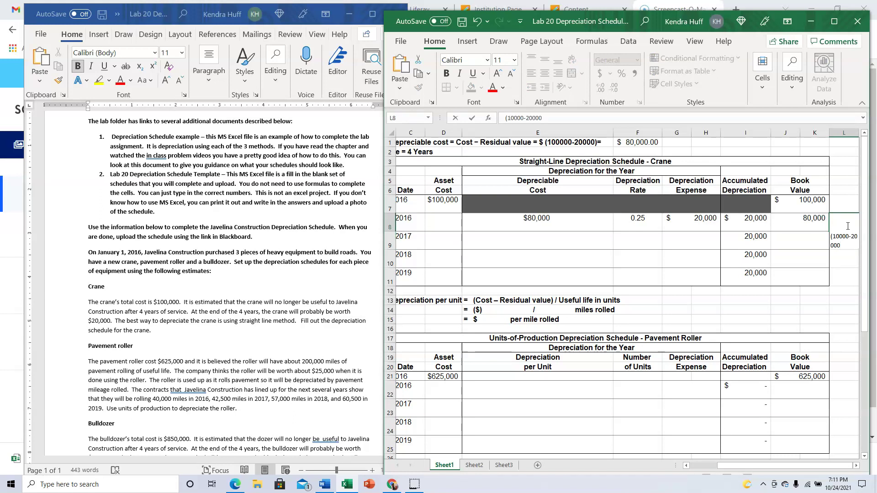
key("Return")
scroll(847, 226, "right", 1)
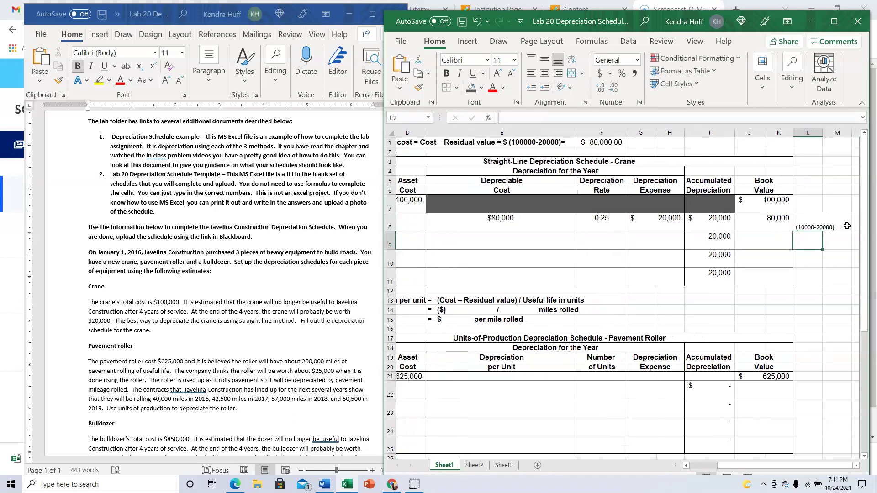
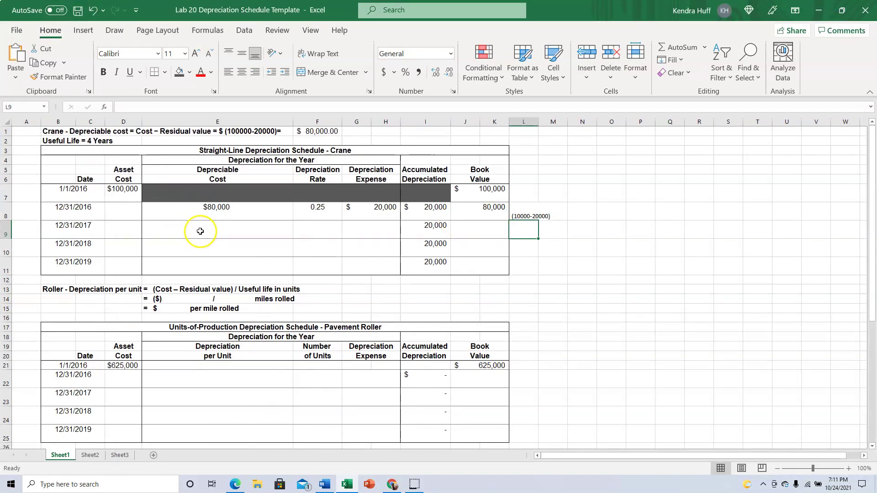
Enter 80000 as the crane's depreciable cost for 12/31/2017 in E9
left_click(200, 231)
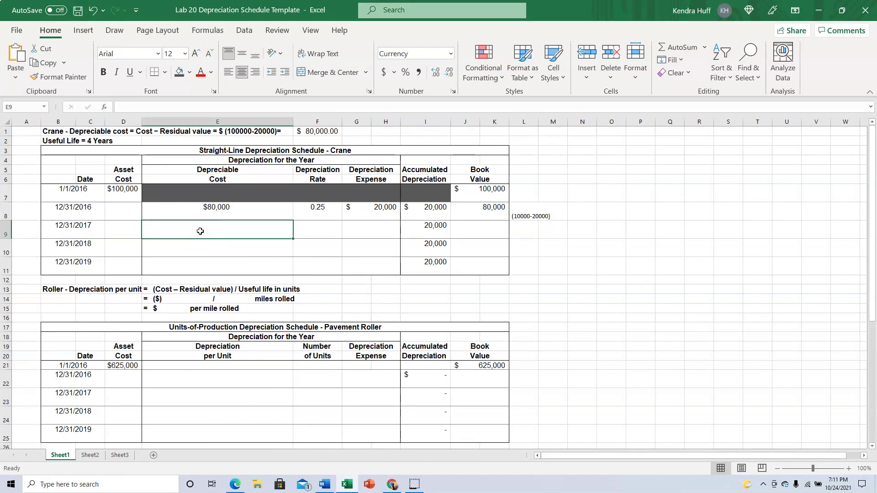
type("80000")
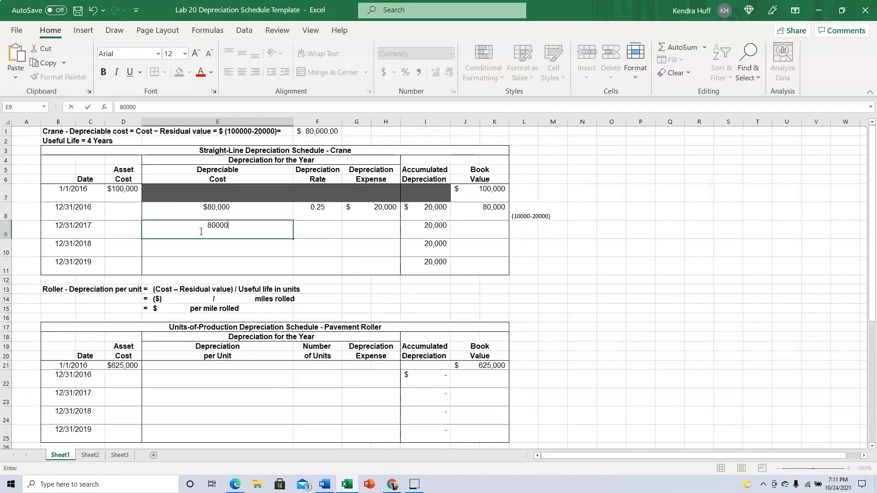
type(",000")
key("Return")
Enter =1/4 as the crane's 12/31/2017 depreciation rate in F9
key("Up")
key("Right")
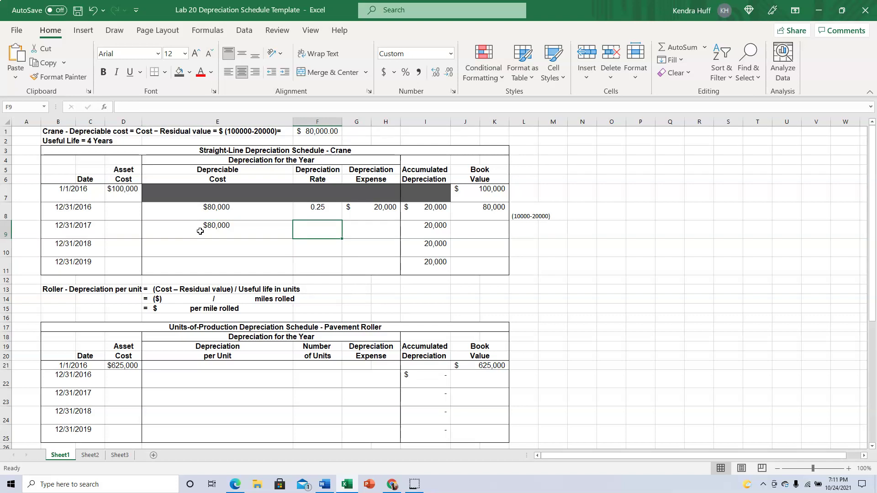
type("=1/4")
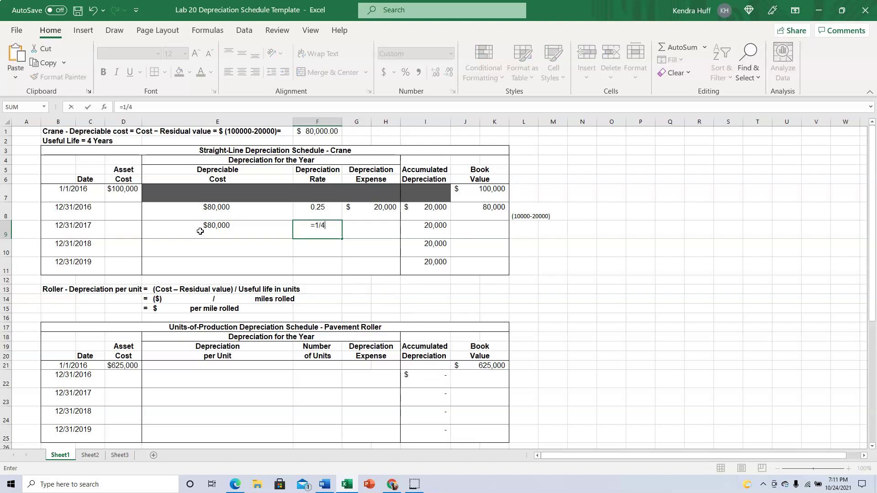
key("Return")
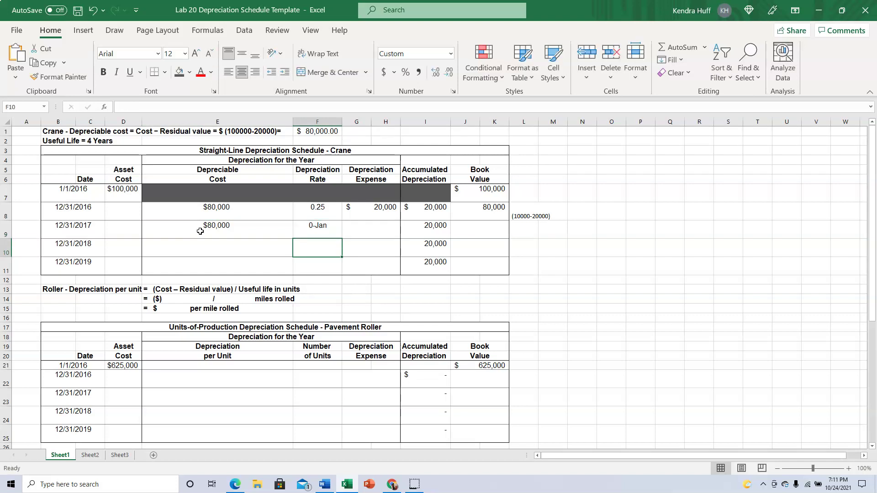
Set the number format of the crane's depreciation rates in F9:F11 and F8 to Fraction
left_click(323, 228)
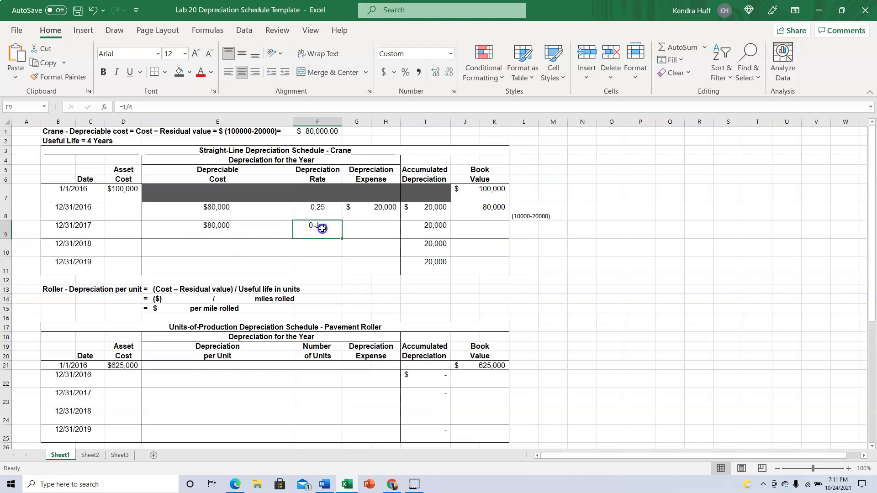
left_click_drag(322, 230, 321, 266)
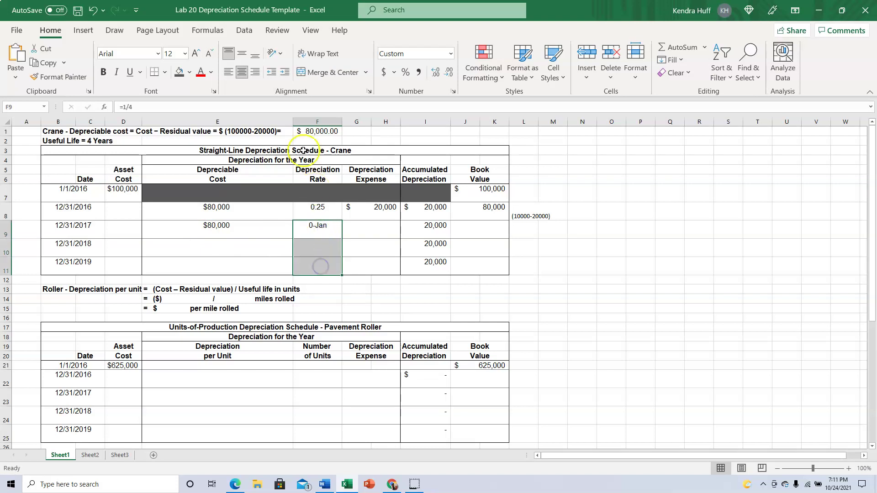
left_click(451, 54)
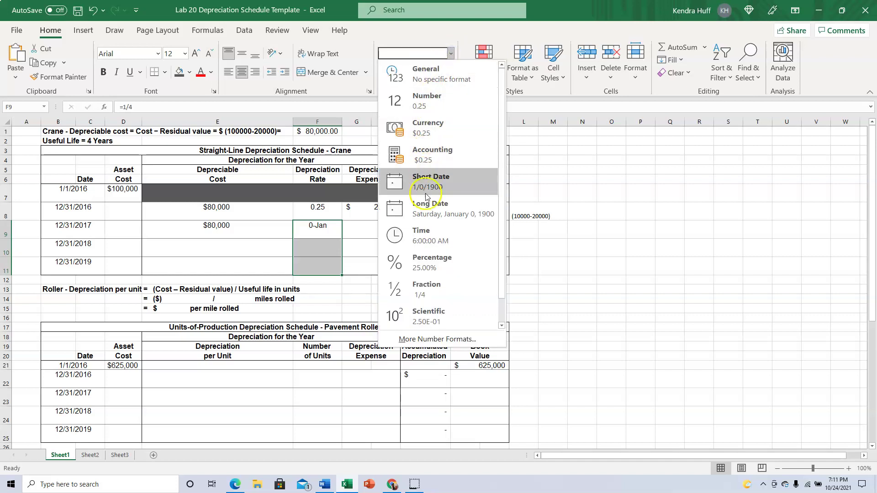
left_click(434, 290)
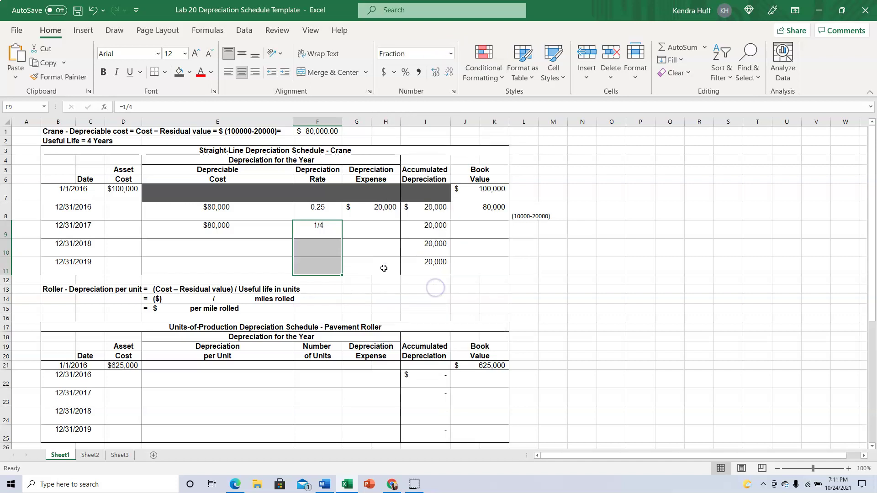
left_click(320, 208)
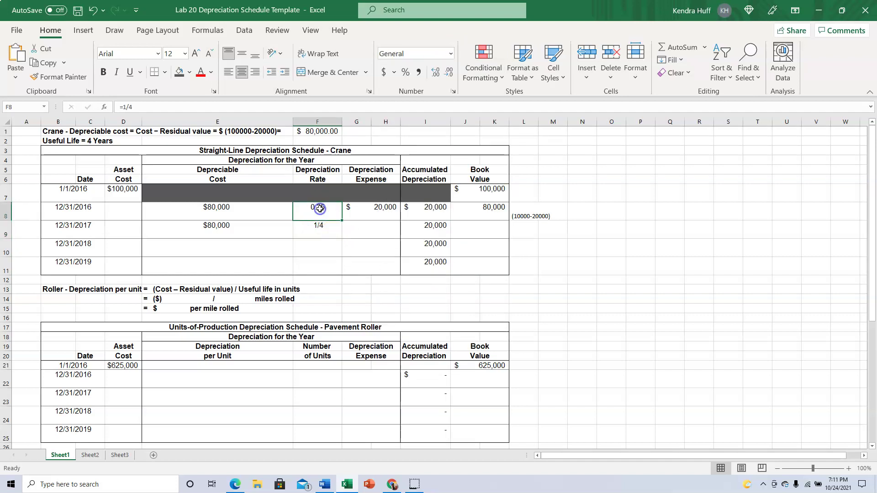
left_click(451, 54)
left_click(437, 290)
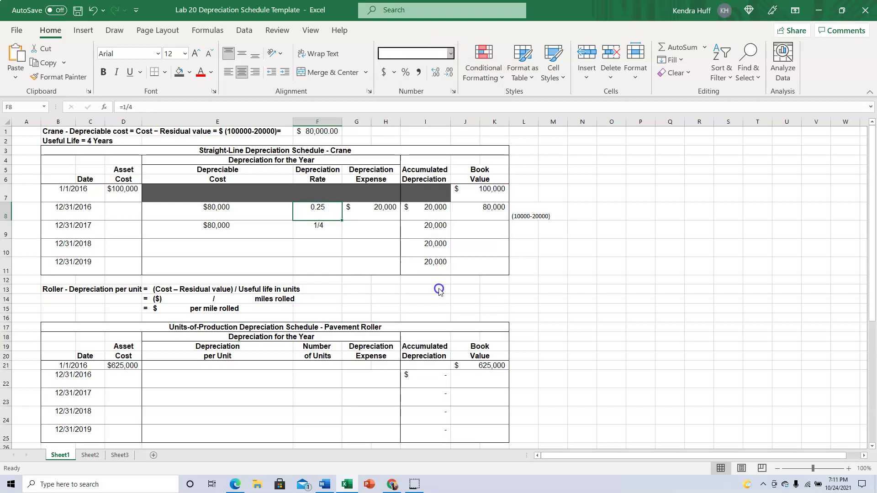
Calculate the crane's 12/31/2017 depreciation expense in G9 with the formula =E9*F9
left_click(325, 229)
left_click(371, 229)
type("=")
key("Left")
key("Left")
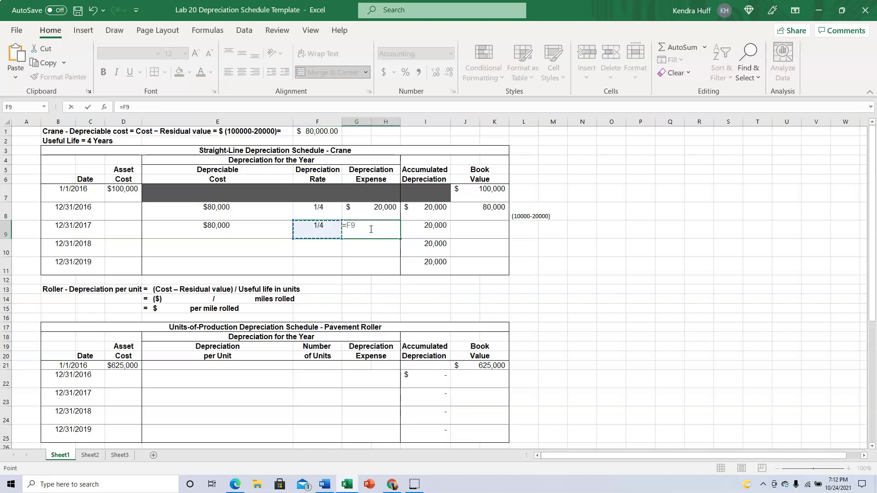
type("*")
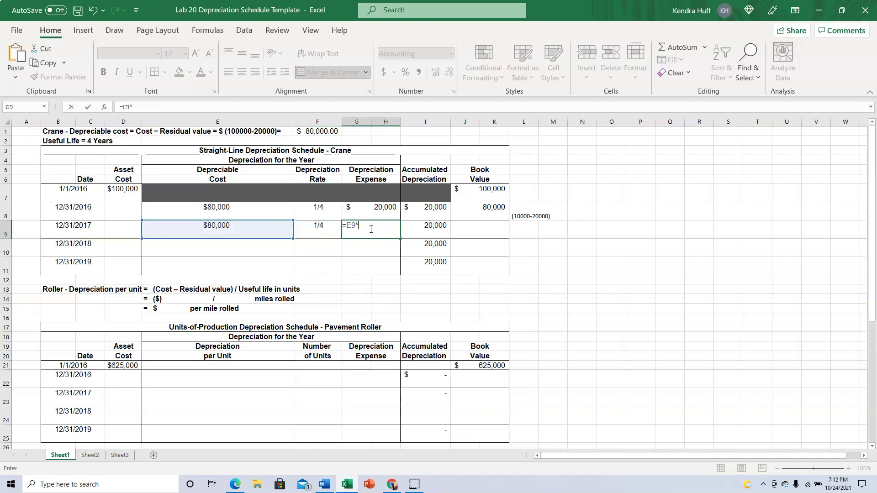
key("Left")
key("Return")
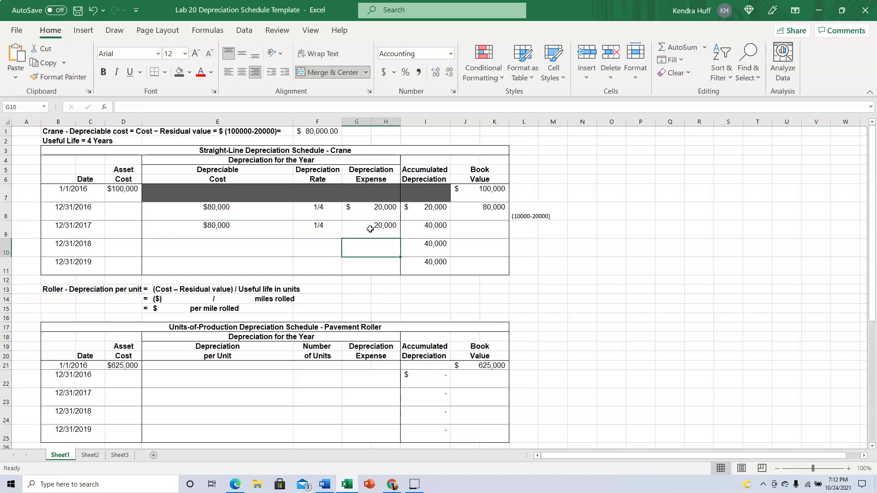
Re-enter the crane's 12/31/2017 accumulated depreciation in I9 with the formula =I8+G9
key("Up")
key("Right")
left_click(436, 233)
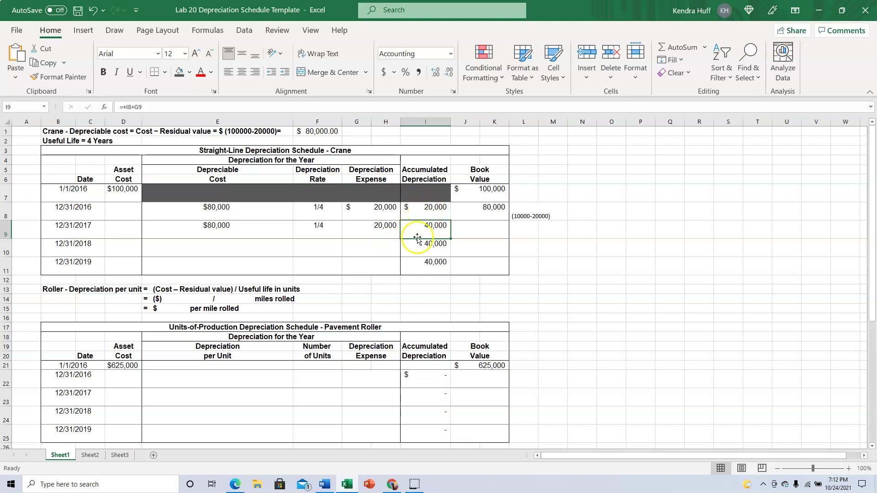
type("=")
key("Up")
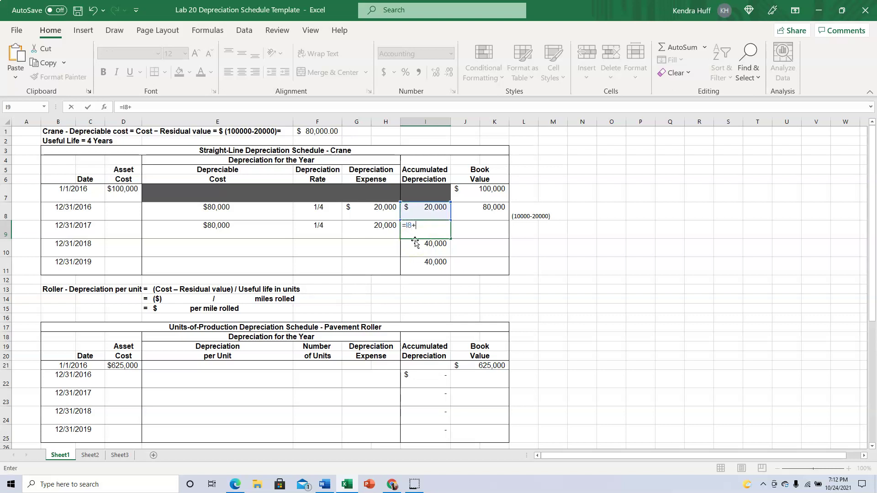
type("+")
key("Left")
key("Return")
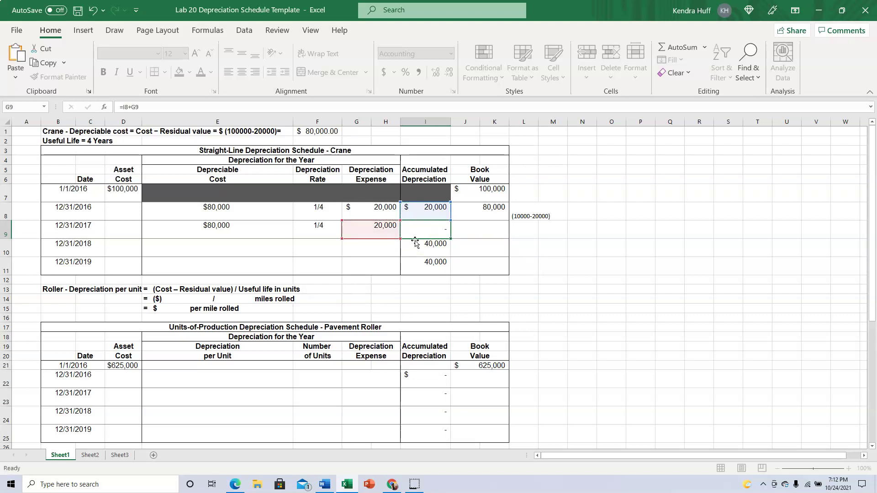
Calculate the crane's 12/31/2017 book value in J9 with the formula =J7-I9
key("Left")
key("Up")
key("Right")
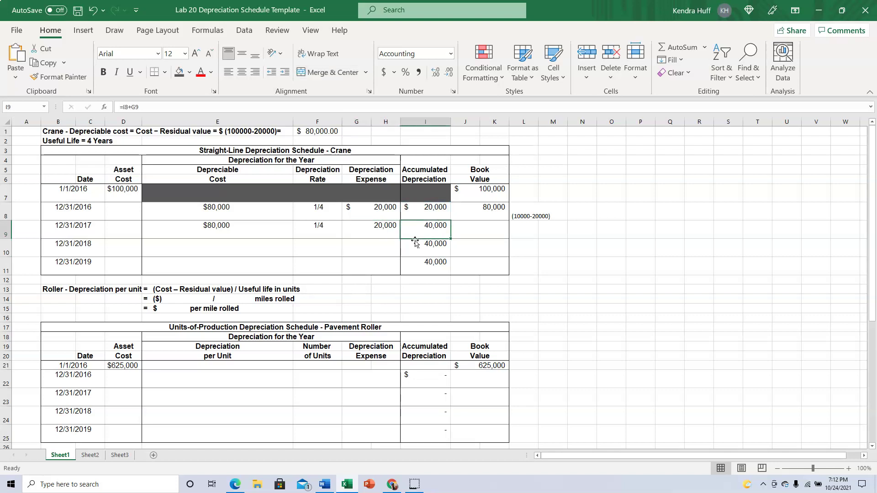
key("Right")
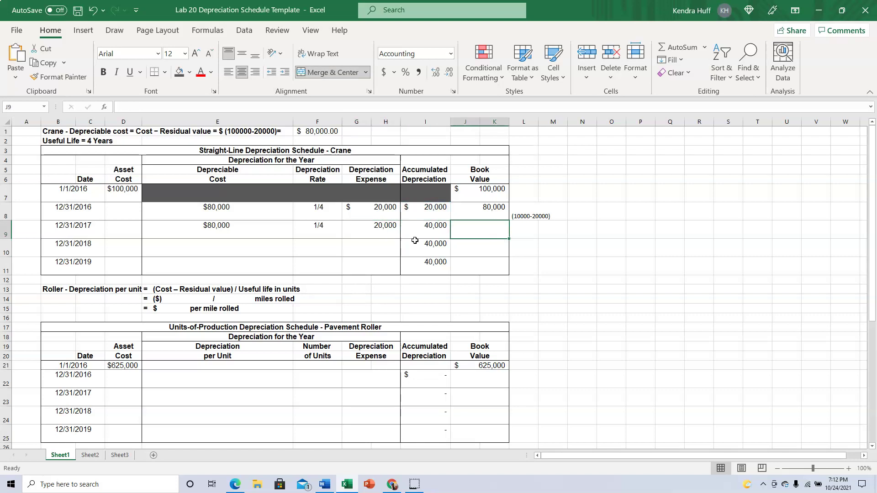
type("=")
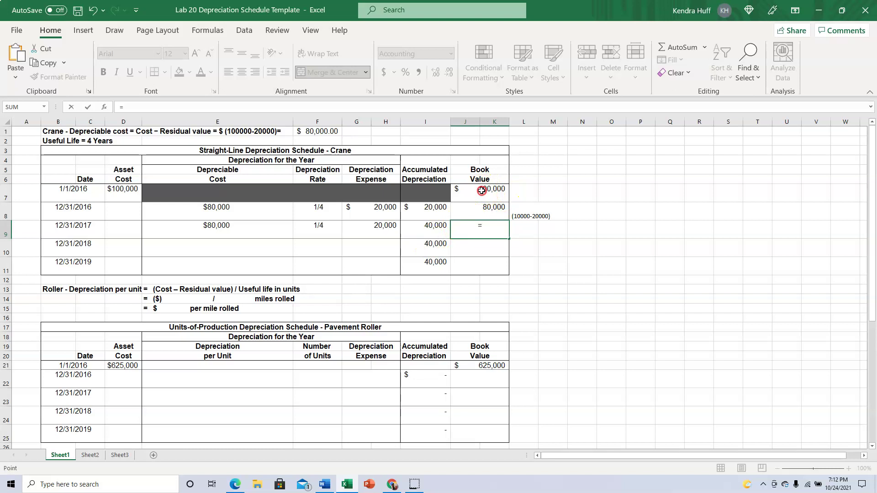
left_click(481, 191)
type("-")
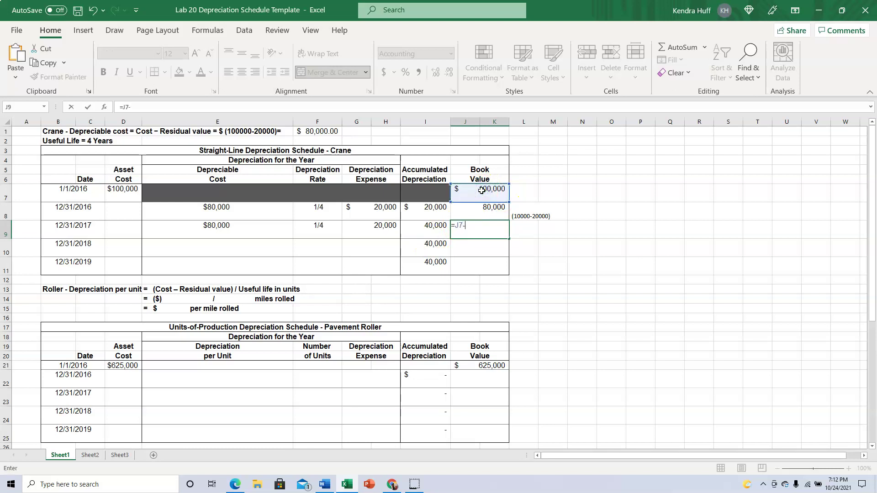
left_click(427, 227)
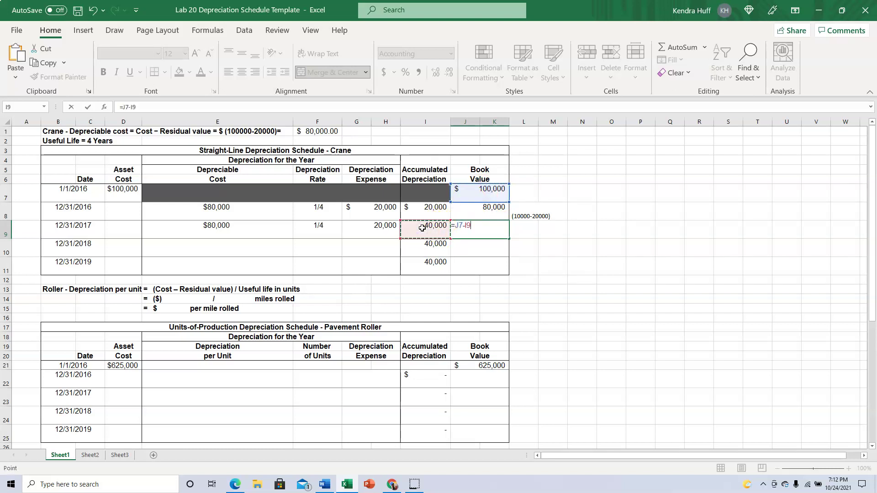
key("Return")
left_click(539, 226)
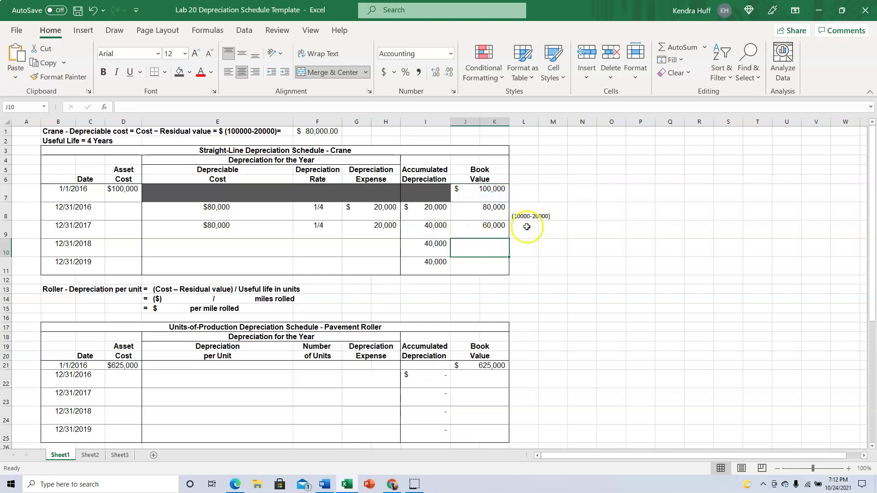
double_click(538, 228)
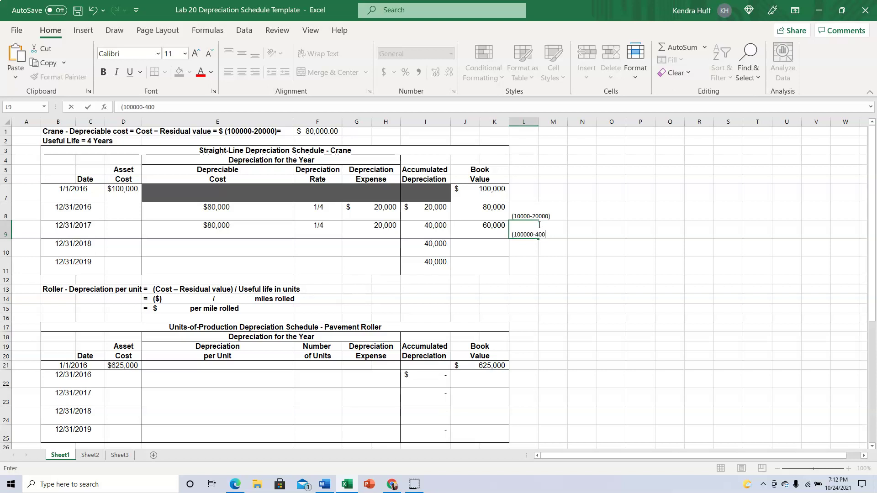
key("Return")
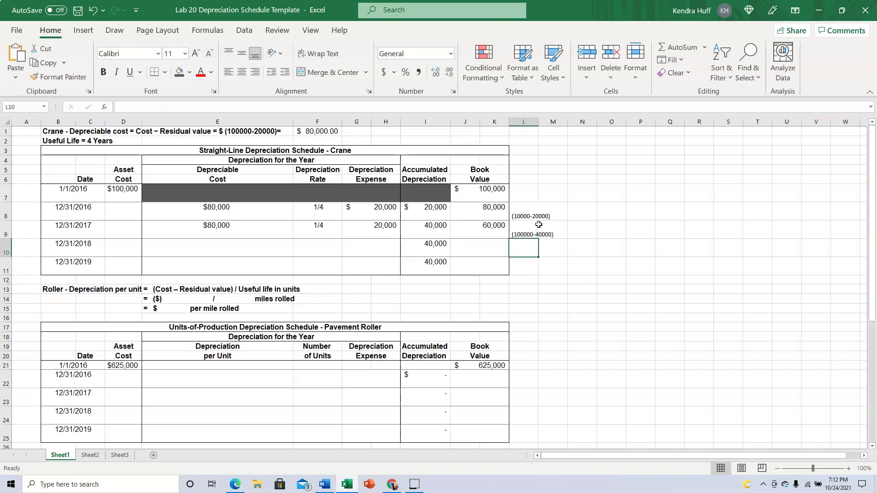
Enter 80000 as the crane's depreciable cost for 12/31/2018 in E10 and for 12/31/2019 in E11
key("Left")
key("Left")
key("Left")
key("Left")
key("Left")
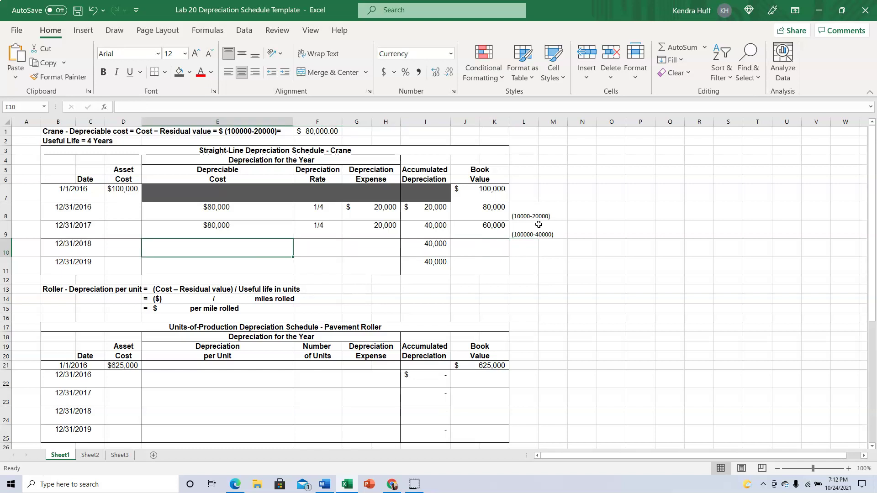
type("80000")
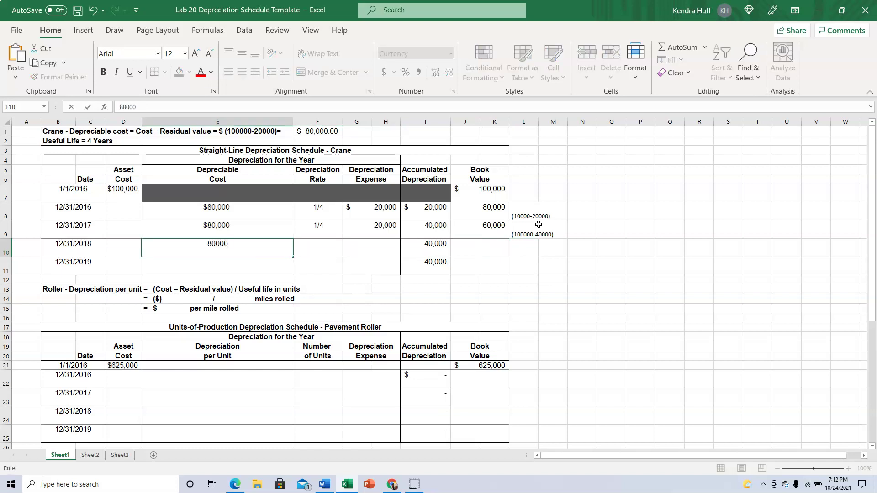
key("Return")
type("800")
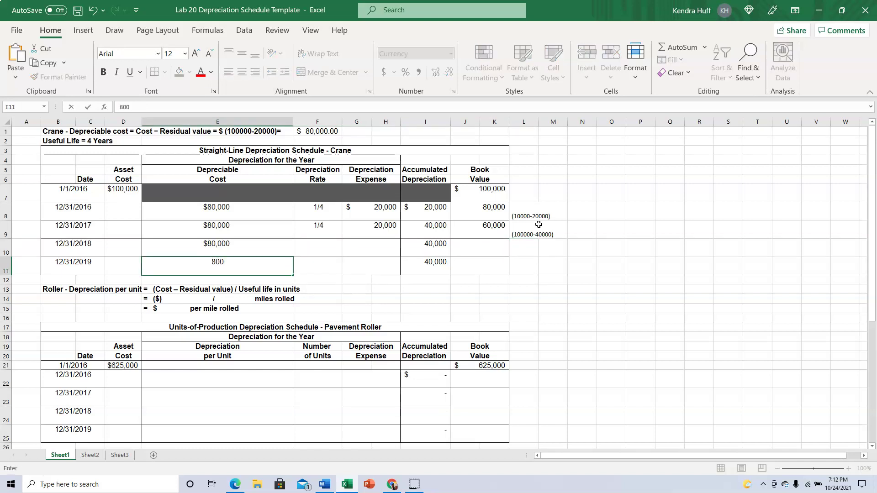
key("Return")
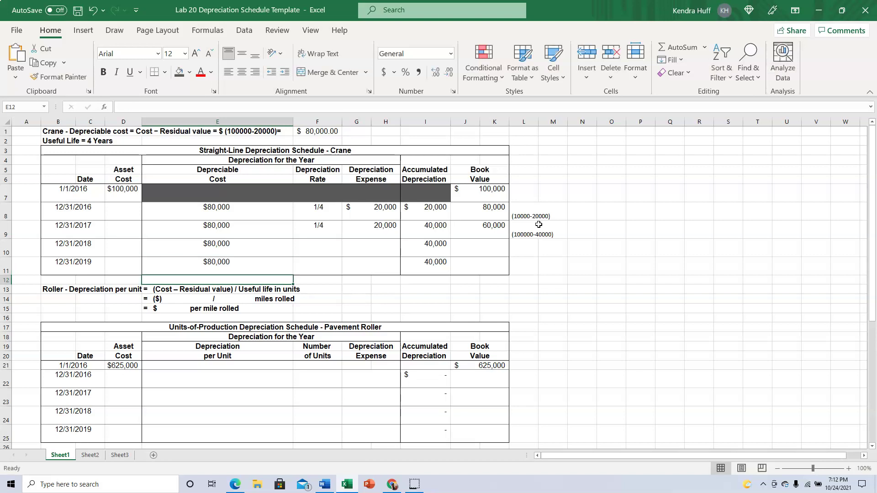
Enter 1/4 as the crane's 12/31/2018 depreciation rate in F10
left_click(335, 249)
type("1")
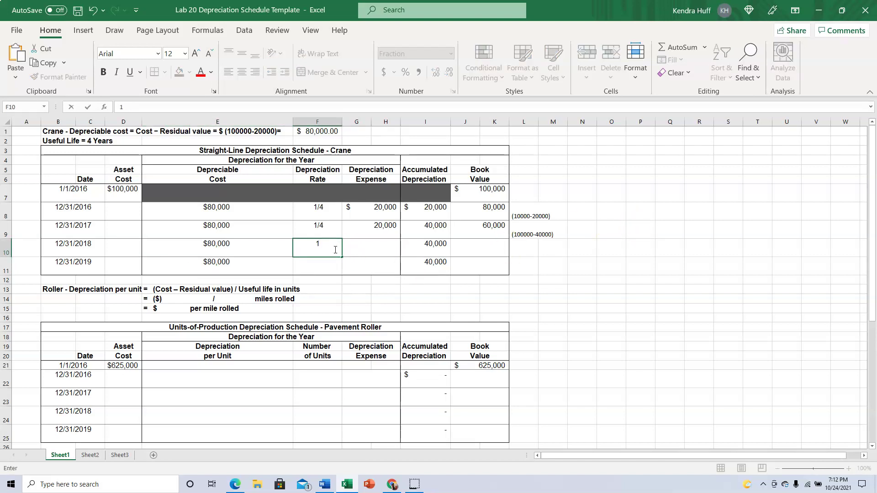
type("=/4")
key("Return")
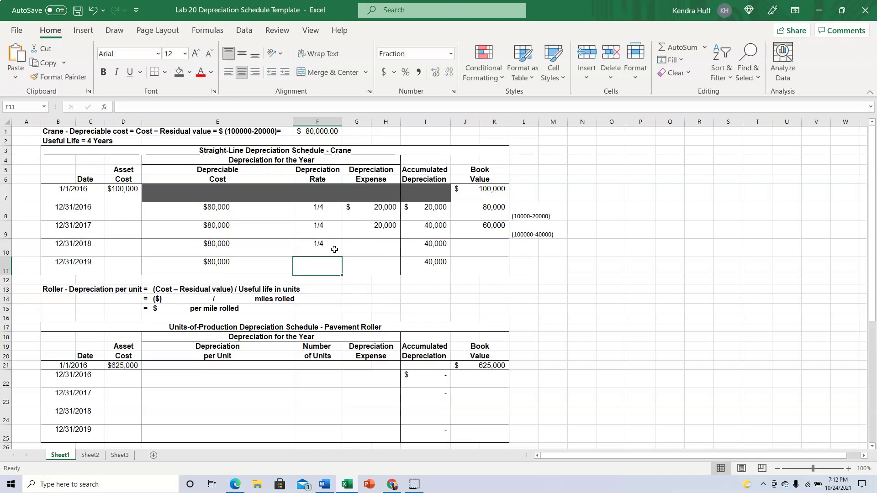
Enter =1/4 as the crane's 12/31/2019 depreciation rate in F11
type("=1")
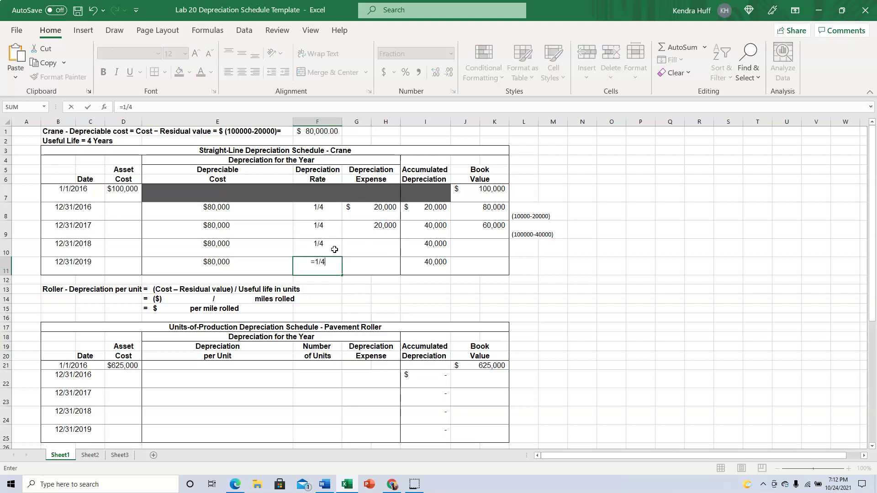
type("/4")
key("Return")
Fill the crane's 12/31/2017 depreciation expense formula from G9 down through the 2018 and 2019 rows
key("Up")
key("Up")
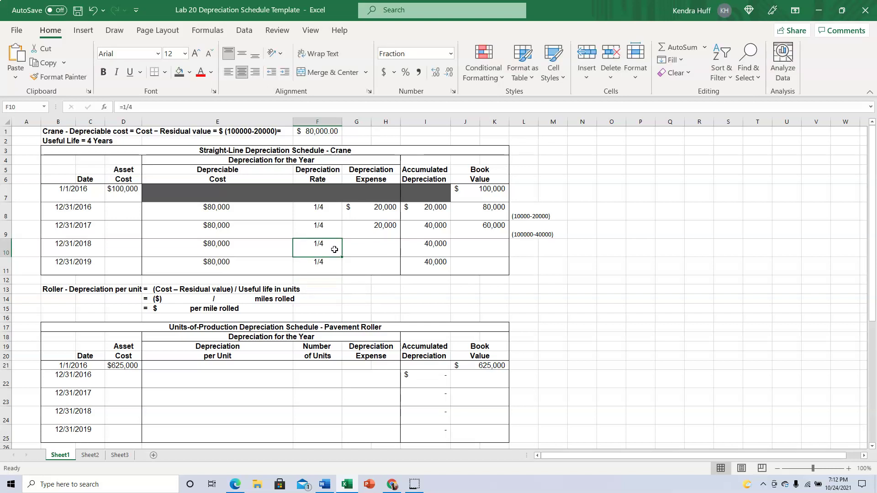
key("Right")
left_click(372, 233)
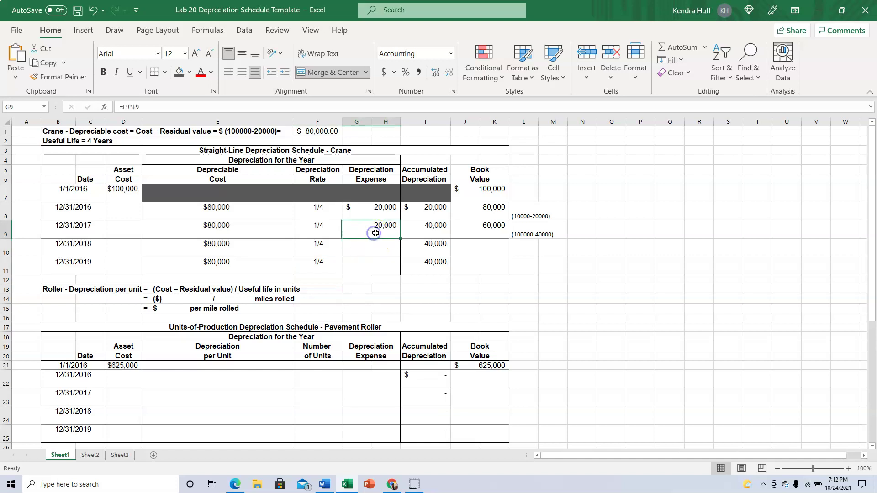
left_click_drag(400, 238, 394, 270)
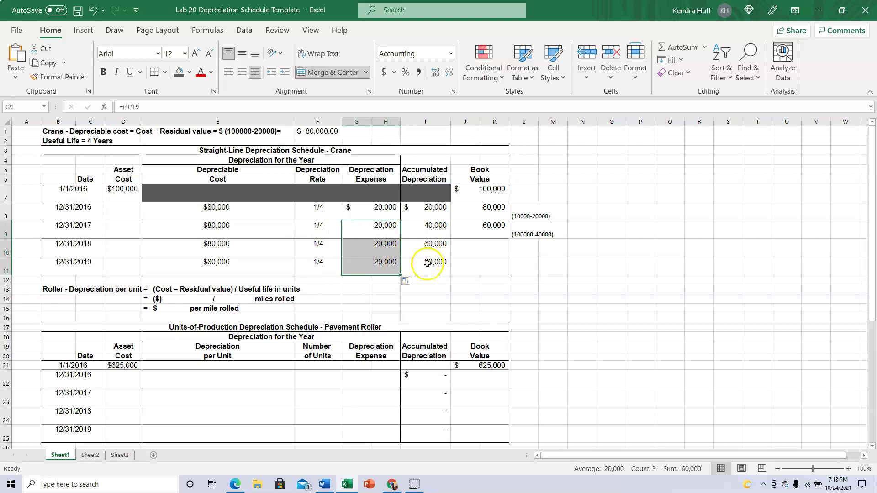
Calculate the crane's 12/31/2018 book value in J10 with the formula =J7-I10
left_click(479, 253)
type("=")
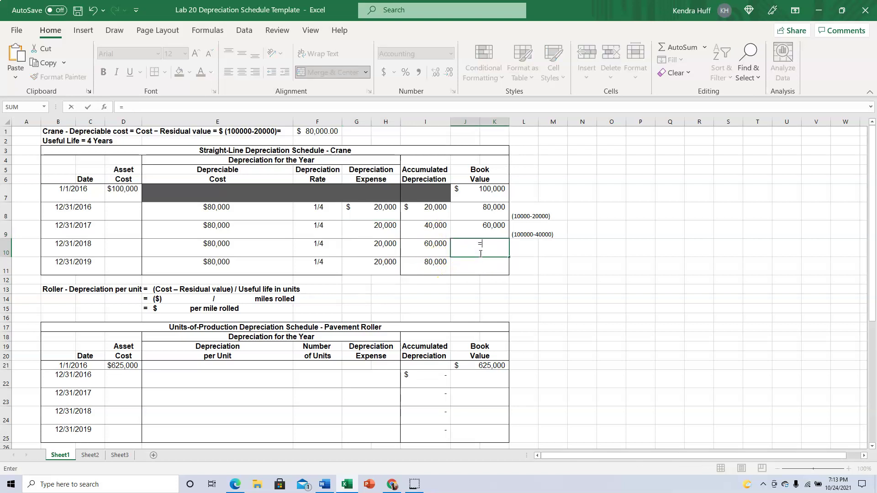
left_click(483, 188)
type("-")
left_click(420, 246)
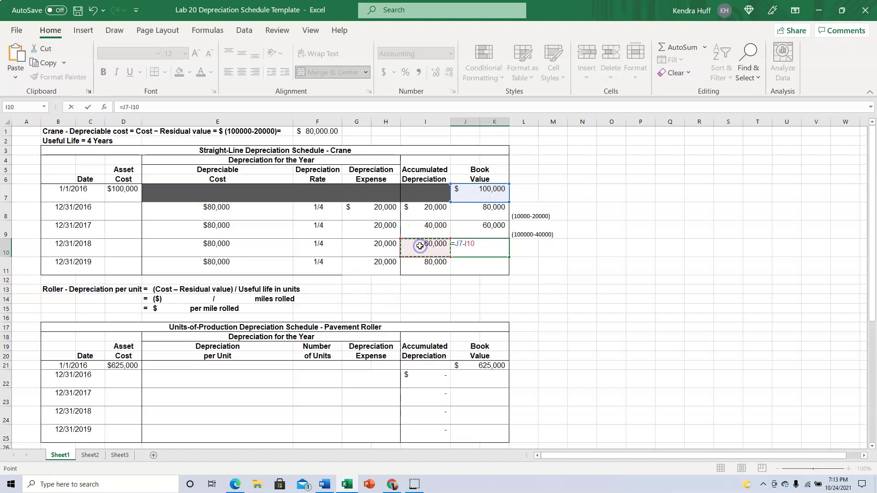
key("Return")
Calculate the crane's 12/31/2019 book value in J11 with the formula =J7-I11
type("=")
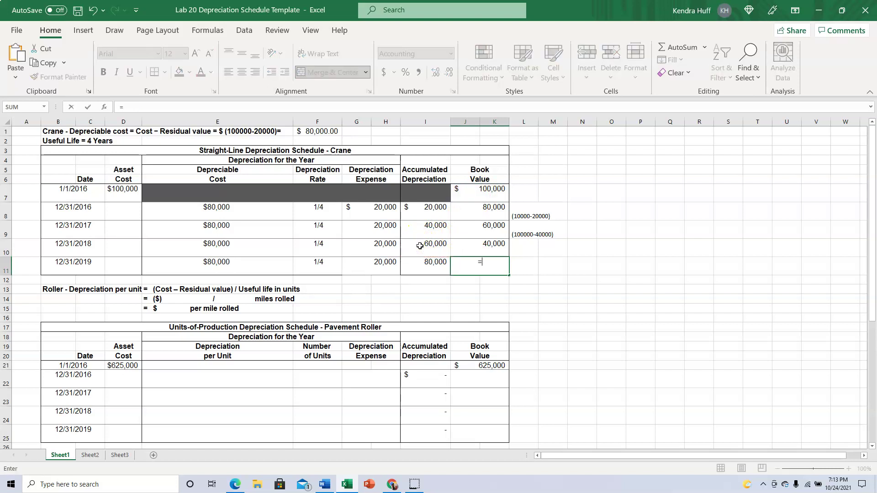
left_click(491, 194)
type("-")
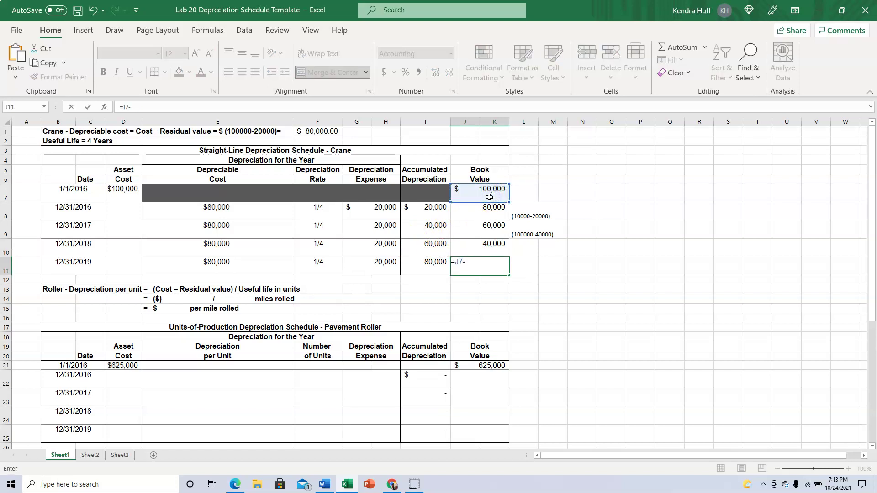
left_click(428, 262)
key("Return")
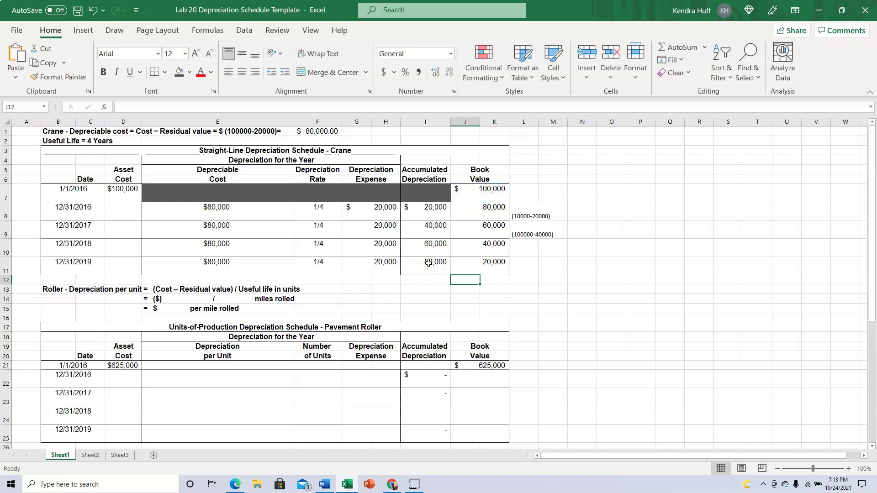
Add the note "Book value will equal salvage value at the end of the life" in L11 beside the crane's final book value
right_click(497, 263)
left_click(497, 264)
left_click(524, 268)
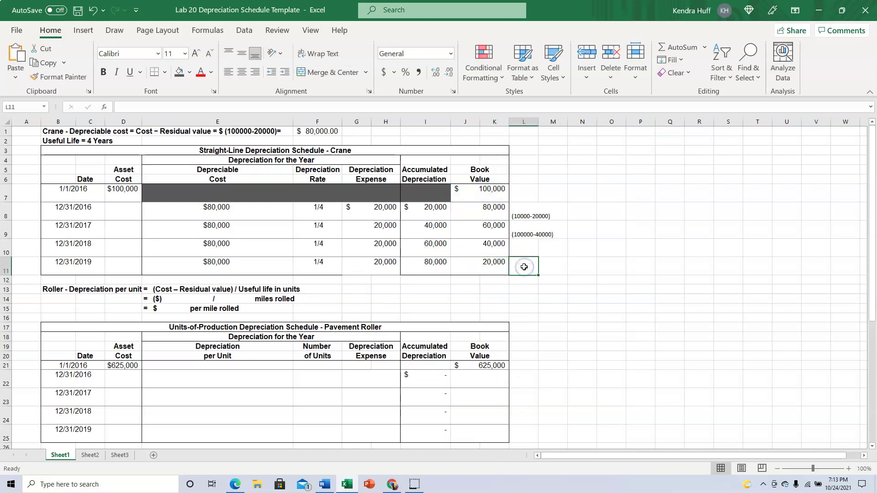
type("B")
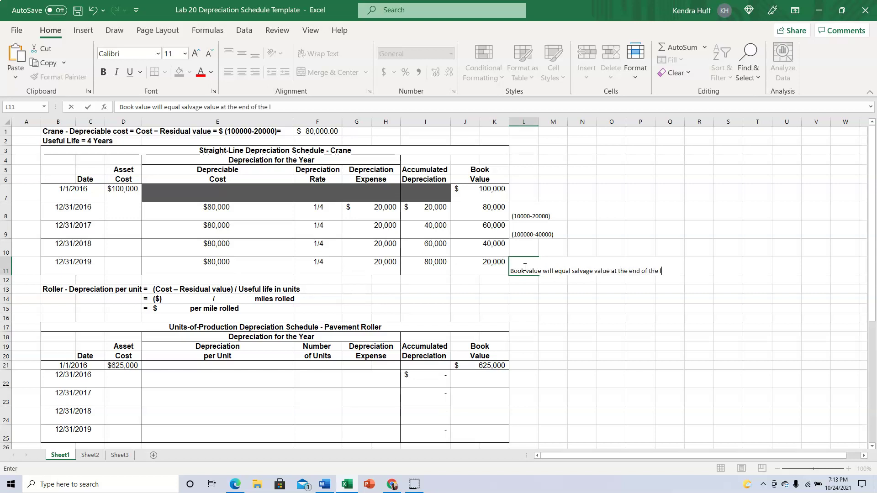
key("Return")
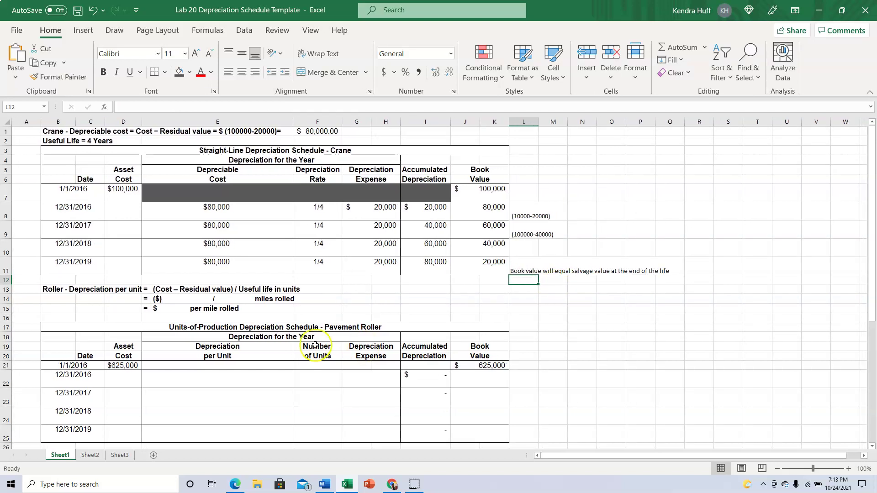
Switch to the lab instructions in Word, read the pavement roller's cost, useful life, residual value and yearly mileage, and return to the Excel template
left_click(324, 484)
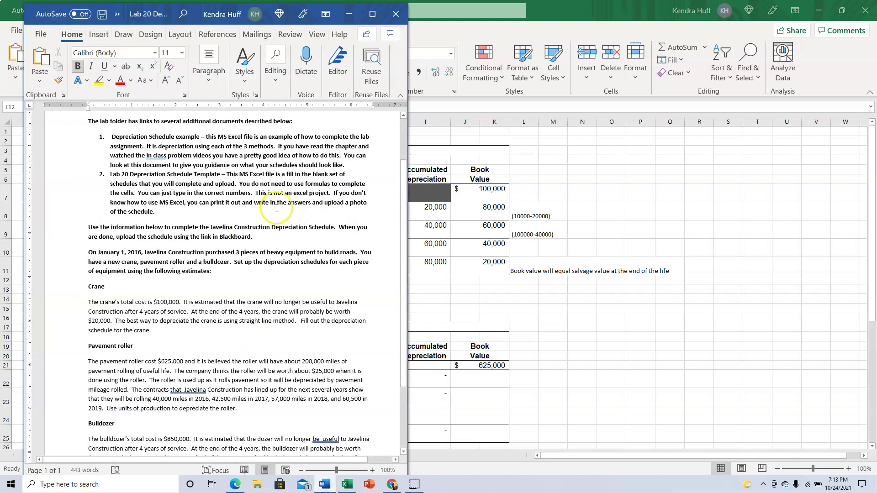
scroll(195, 239, "down", 3)
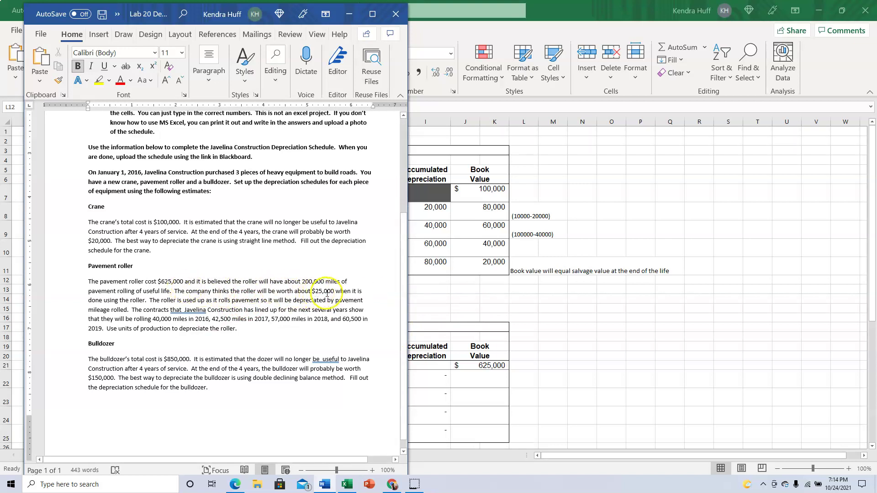
key("alt+Tab")
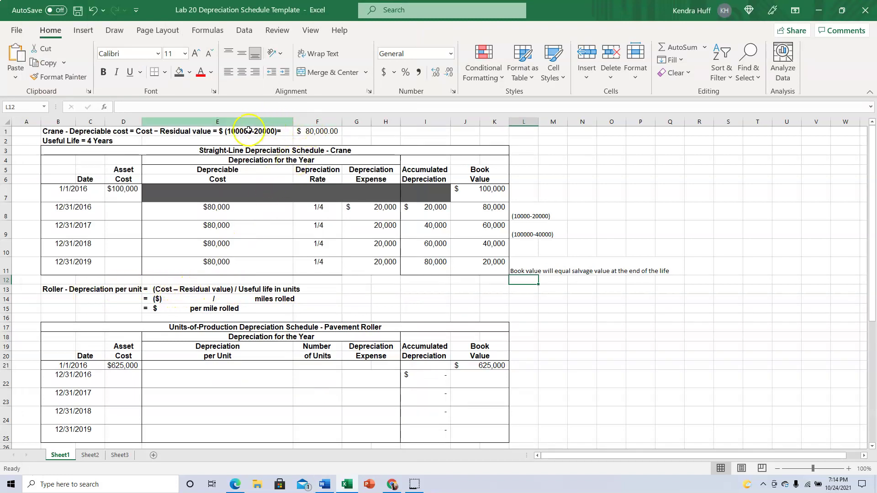
Insert 625,000-25,000 inside the parentheses of the roller's depreciation-per-unit line in E14
left_click(162, 299)
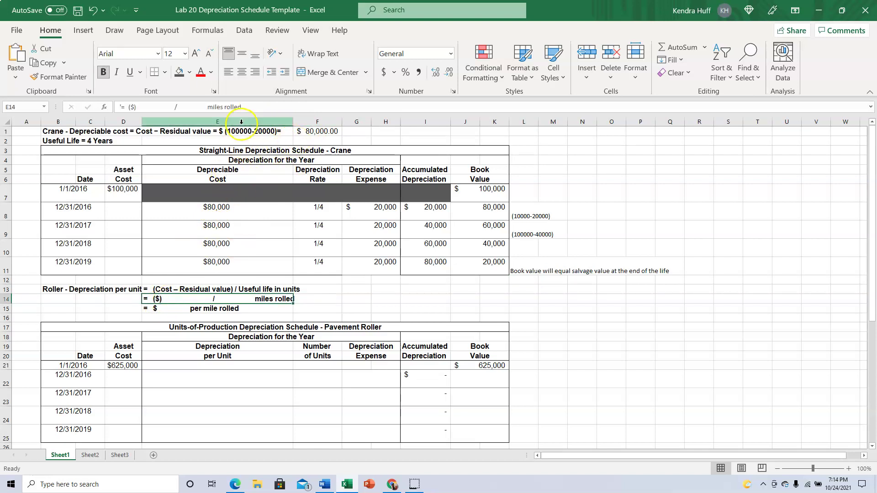
left_click(135, 107)
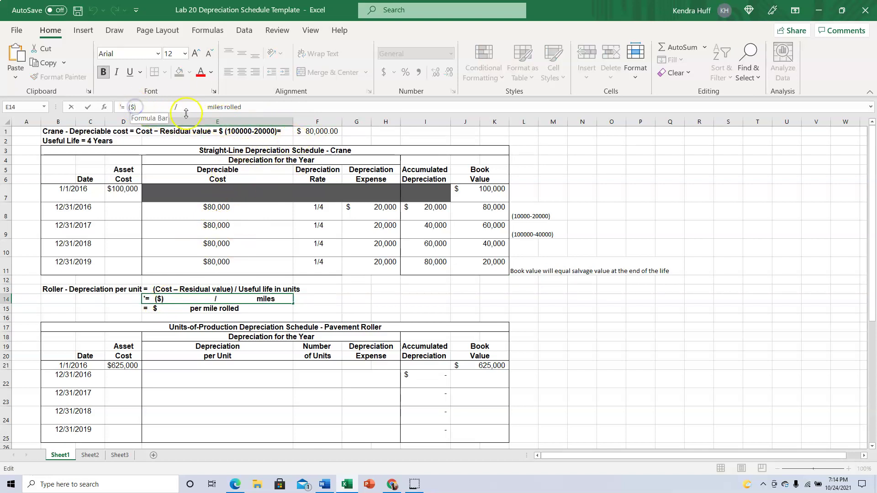
type("625")
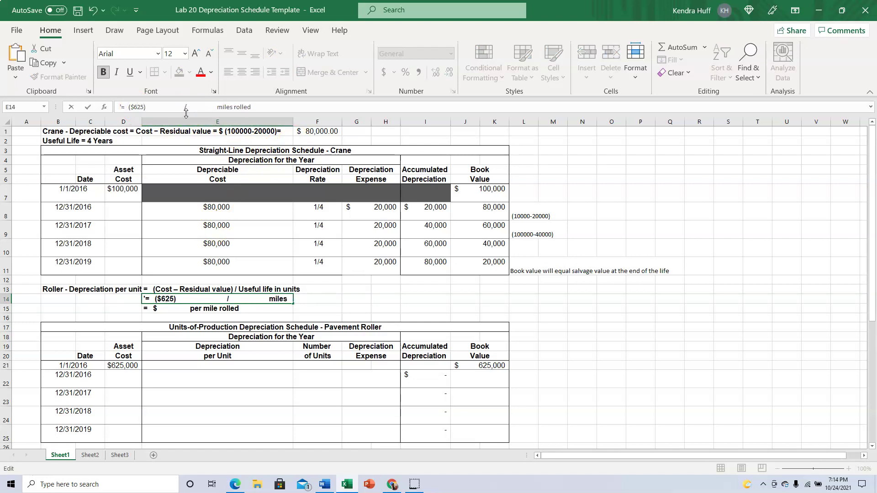
type(",000-25")
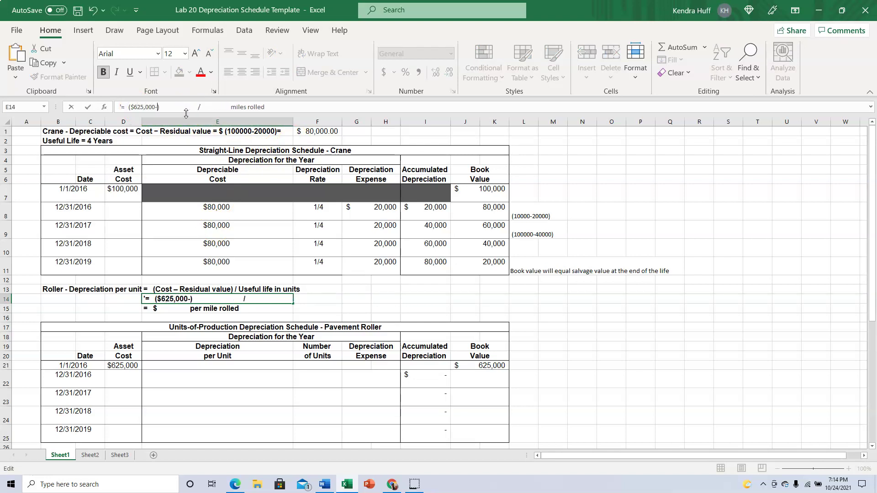
type(",")
type("0")
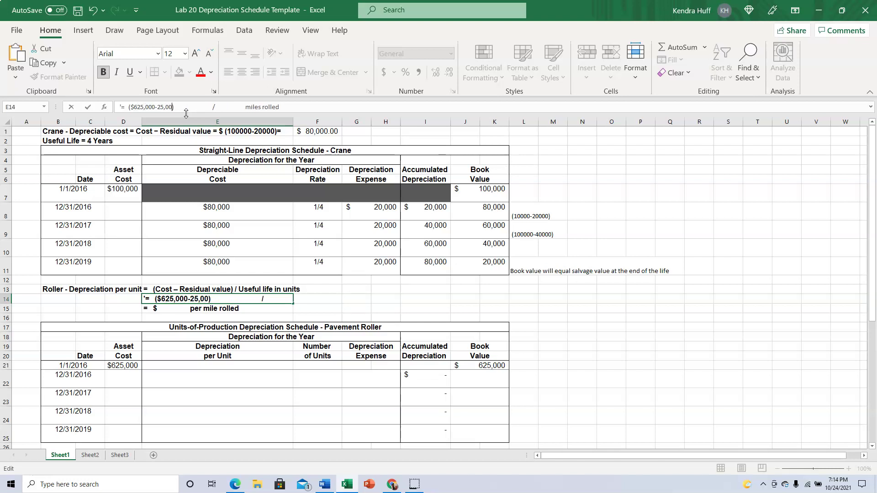
type("0")
Complete the E14 text as ($625,000-25,000)/200,000 miles rolled, removing the surplus blank spaces
key("Delete")
key("Delete")
key("Delete")
key("Delete")
key("Delete")
key("Delete")
key("Delete")
key("Delete")
key("Delete")
key("Delete")
key("Delete")
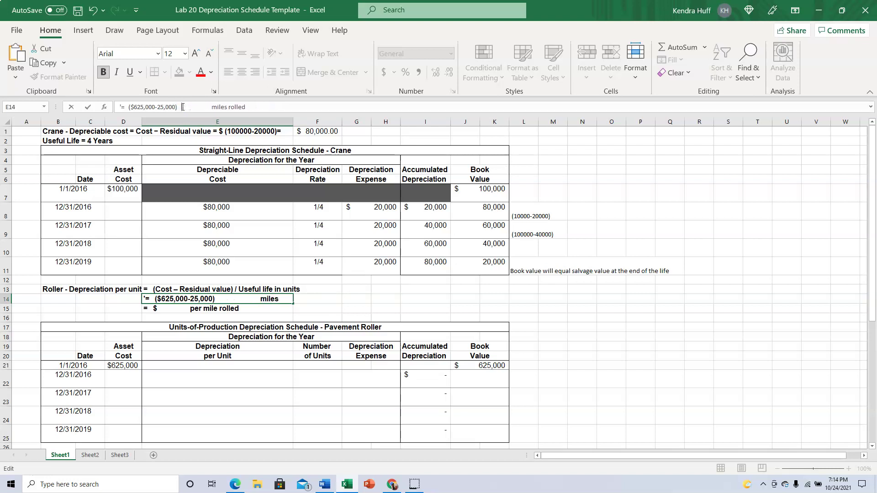
key("Delete")
key("Delete")
key("Delete")
key("Delete")
type("/200,000")
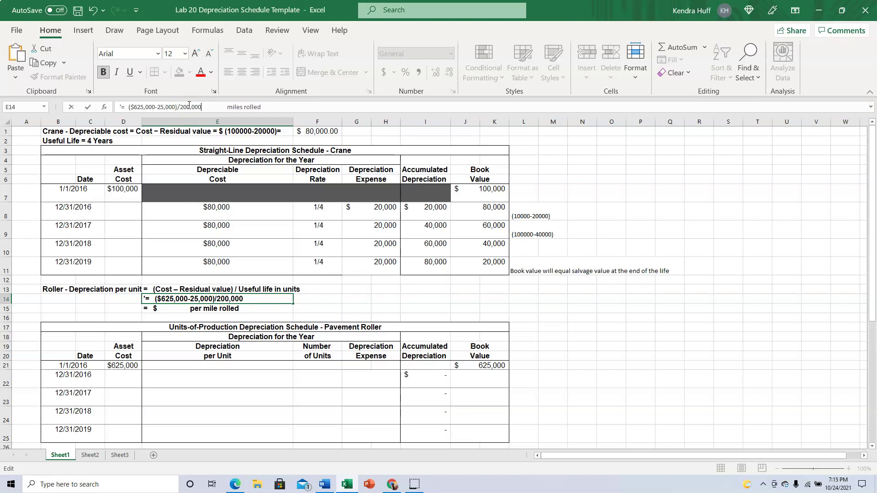
key("Delete")
key("Delete")
key("Delete")
key("Delete")
key("Delete")
key("Delete")
key("Delete")
key("Delete")
key("Delete")
key("Delete")
key("Delete")
key("Delete")
key("Return")
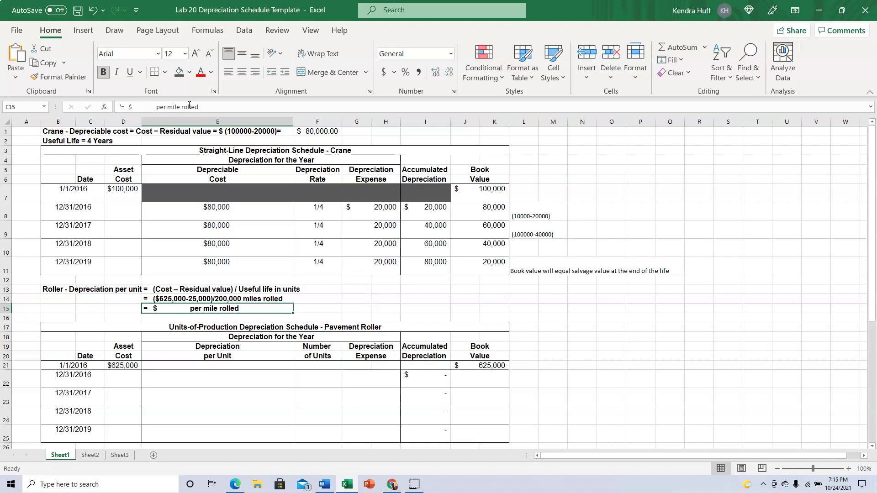
type("= (625000-25000)/200000")
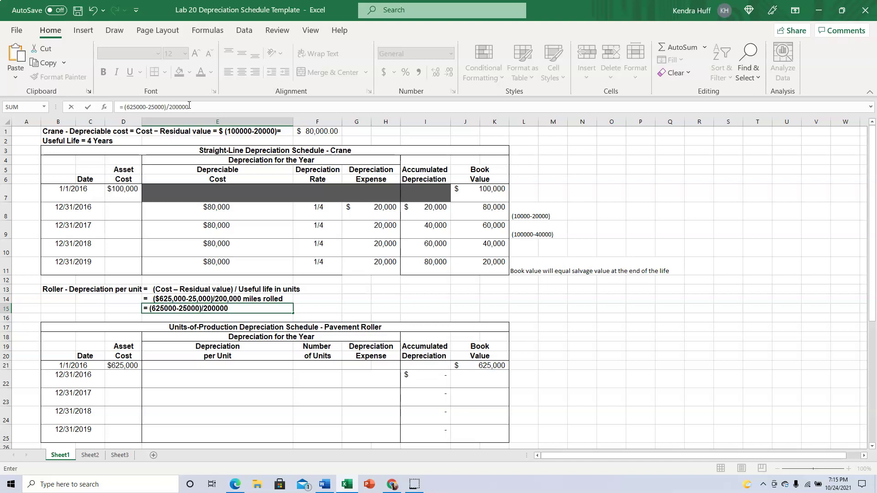
key("Return")
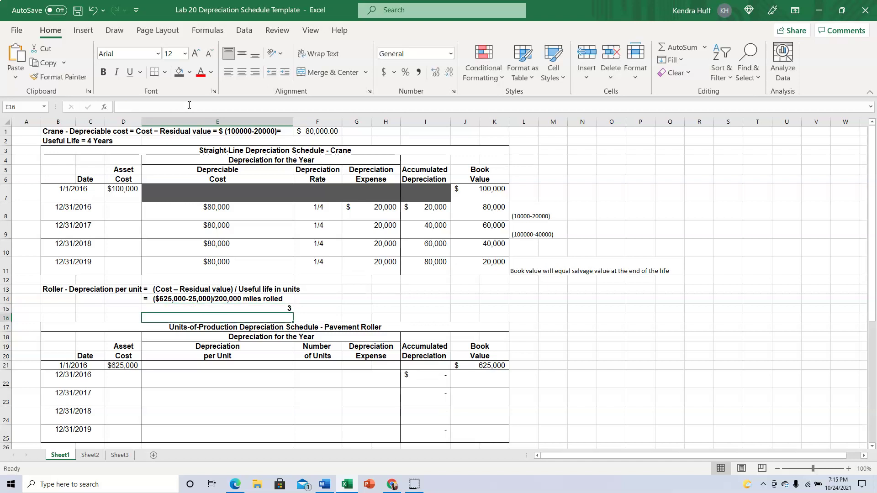
key("Up")
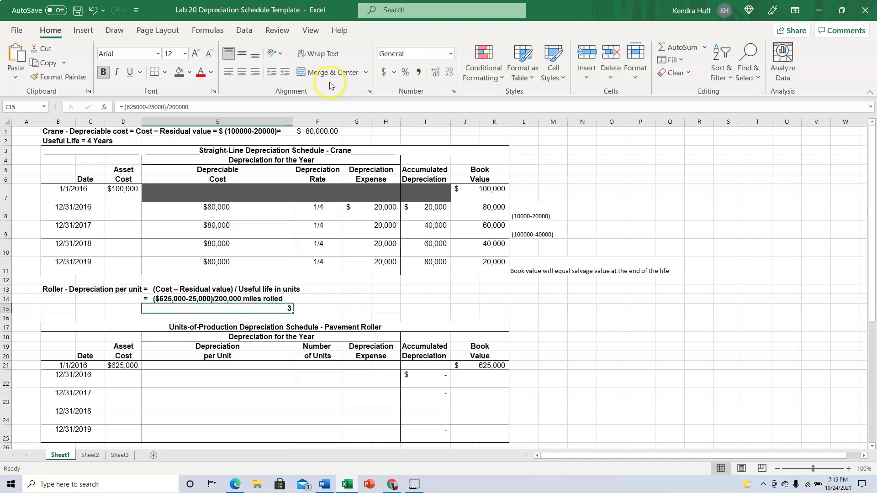
left_click(382, 73)
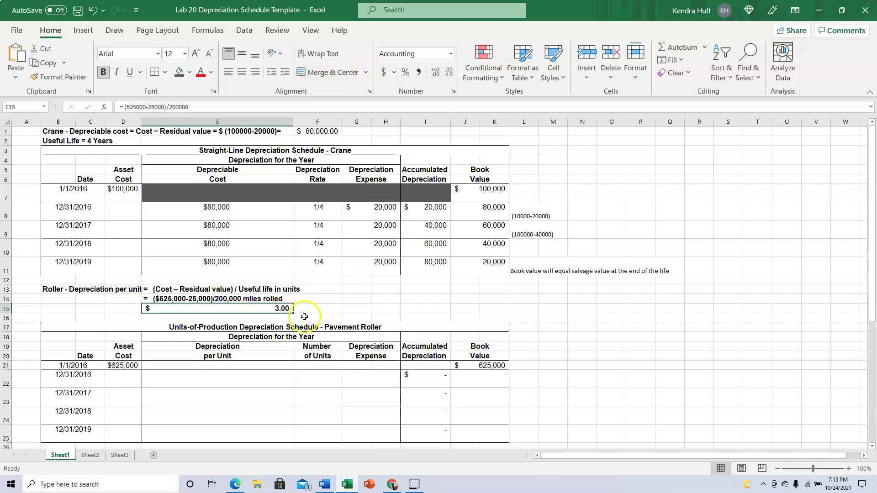
Label the roller's per-unit depreciation with "per mile rolled" in F15
left_click(317, 308)
type("per mile rolle")
key("Return")
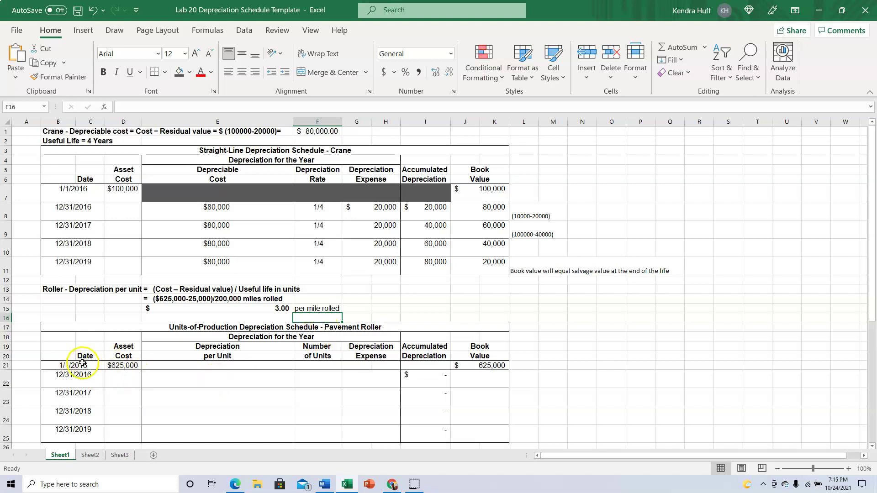
Shade the empty cells E21 through I21 in the roller's 1/1/2016 row dark gray
left_click(179, 365)
left_click_drag(257, 368, 404, 365)
left_click(406, 365)
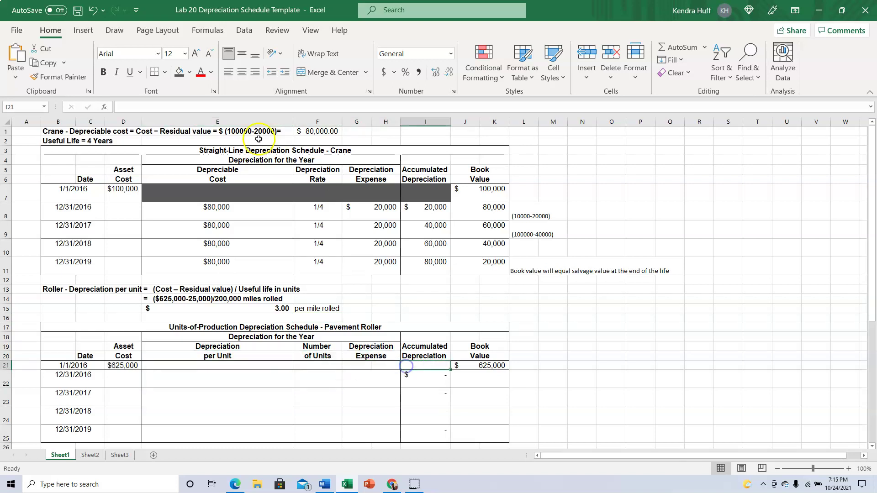
left_click(179, 72)
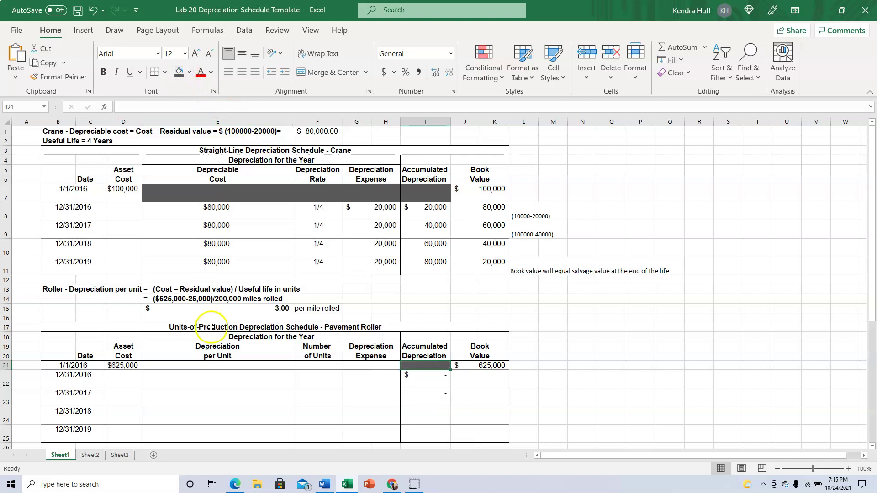
left_click(155, 366)
left_click_drag(242, 367, 381, 366)
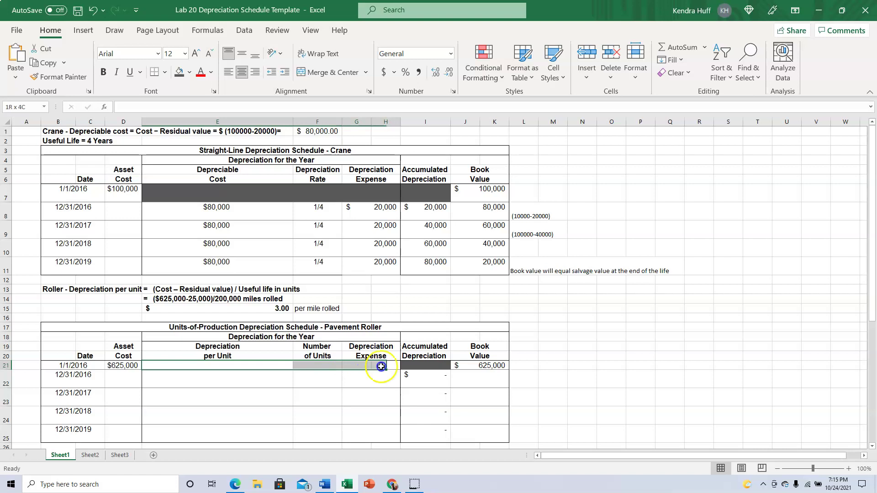
left_click(179, 73)
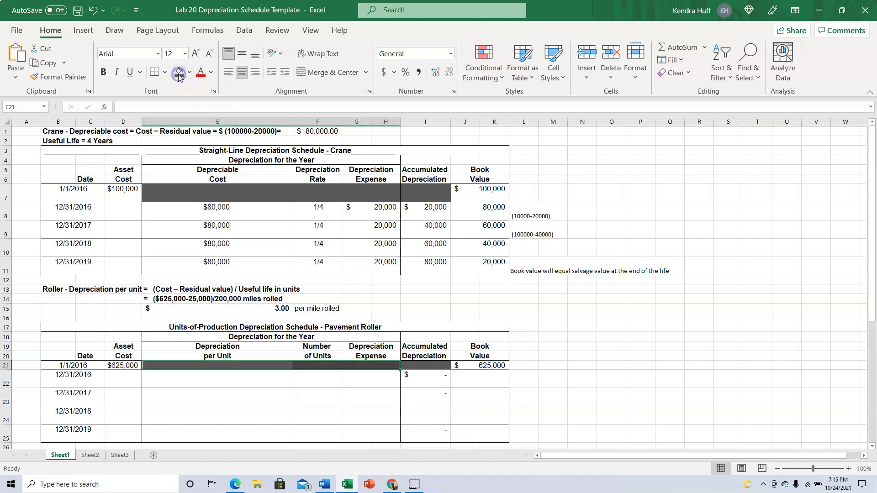
Enter 3 as the roller's depreciation per unit for each year from 12/31/2016 to 12/31/2019 in E22 through E25
left_click(167, 383)
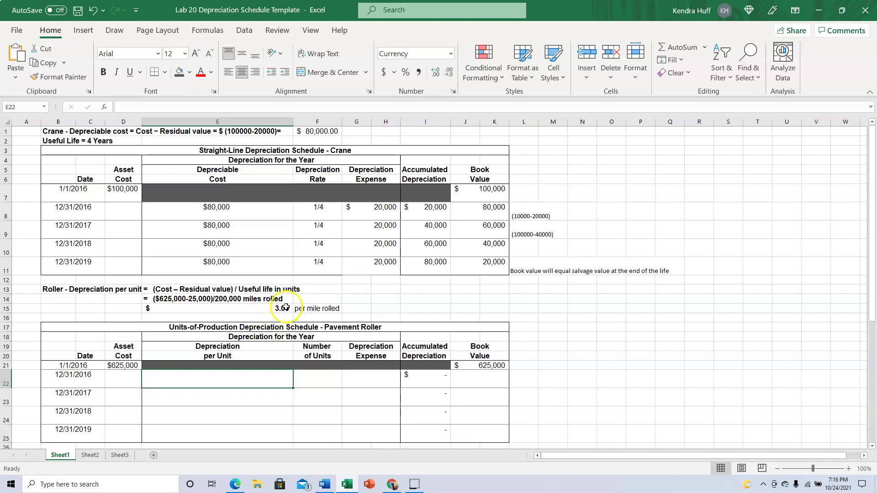
type("3")
key("Return")
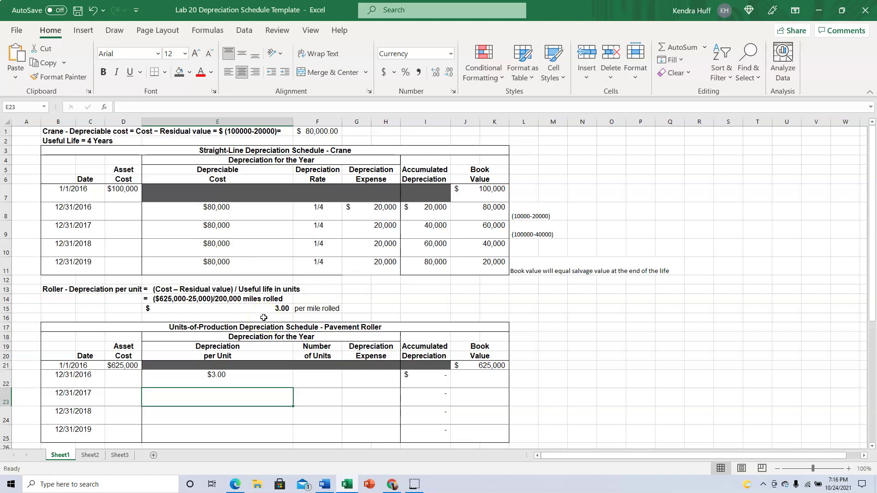
type("3")
key("Return")
type("3")
key("Return")
type("3")
key("Return")
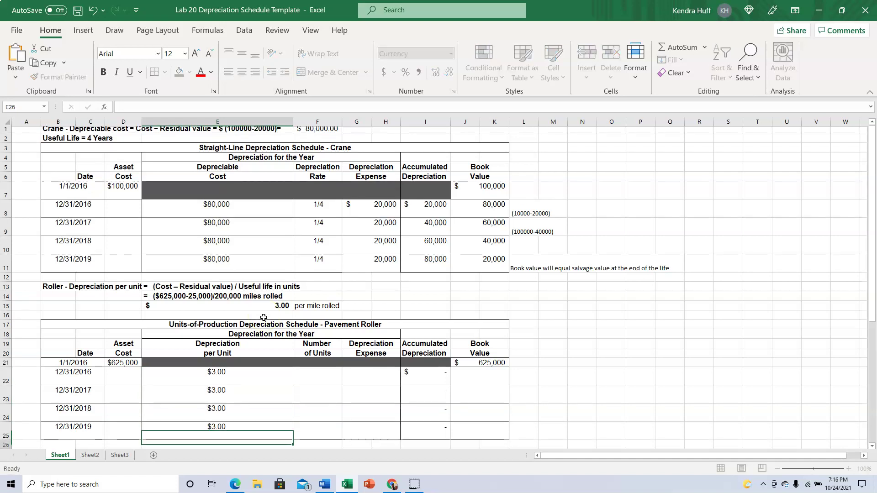
Select F22 in the roller schedule and display the Word lab instructions side by side with the Excel workbook
key("Up")
key("Up")
key("Up")
key("Up")
key("Right")
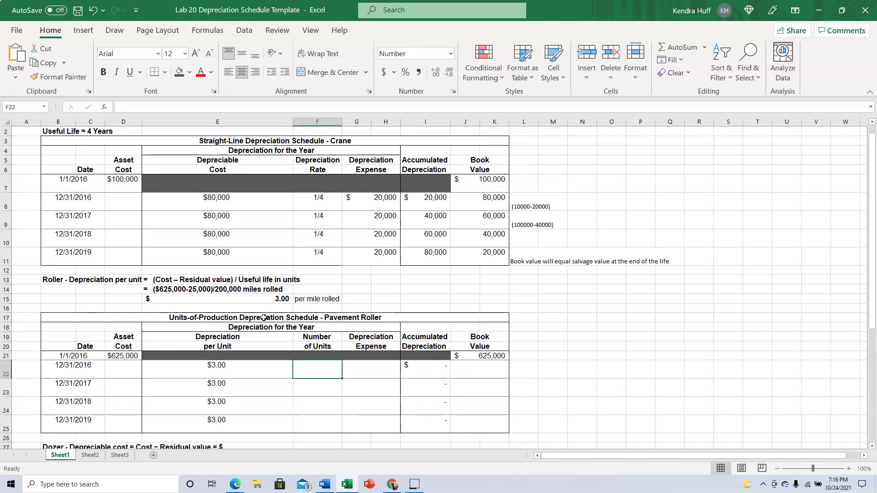
left_click(314, 370)
left_click(325, 484)
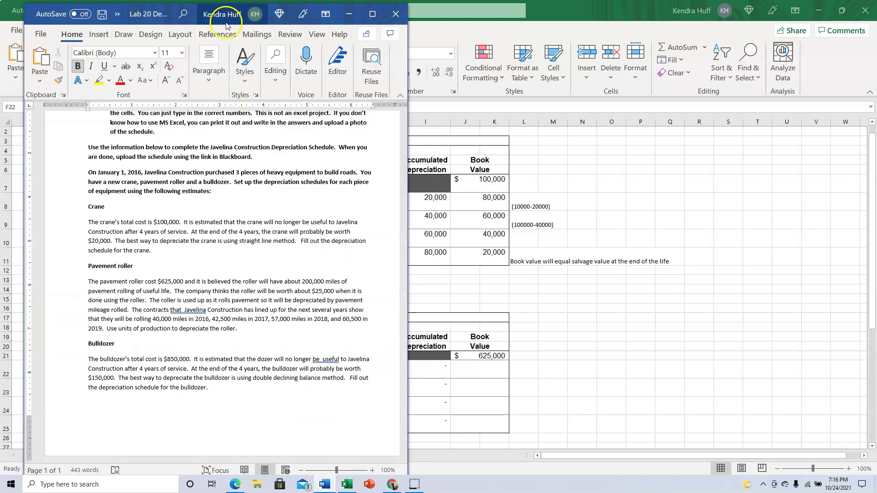
left_click_drag(245, 8, 608, 5)
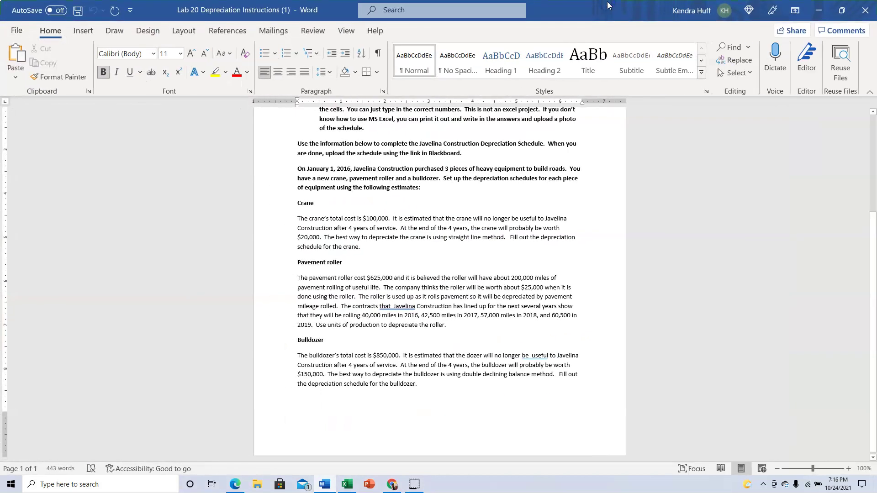
left_click(842, 11)
left_click(842, 11)
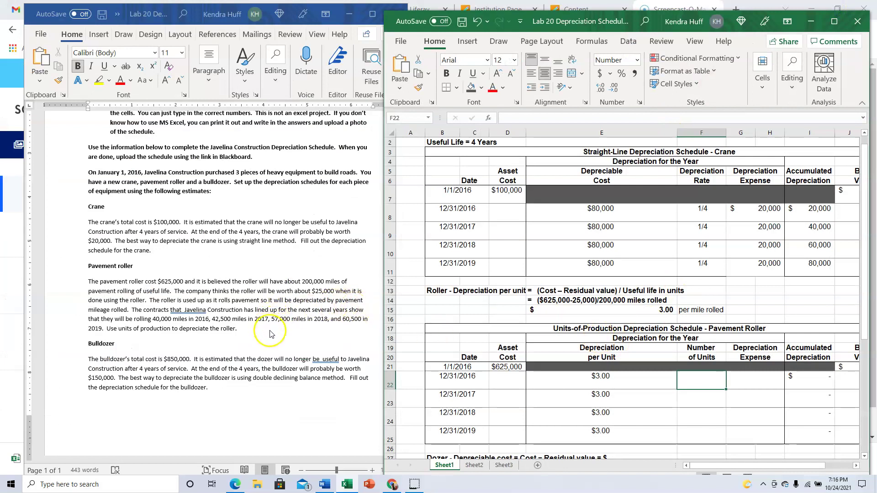
Enter the roller's number of units for 2016 to 2019 in F22 through F25: 40,000, 42,500, 57,000 and 60,500
type("40,")
type("0000")
key("Return")
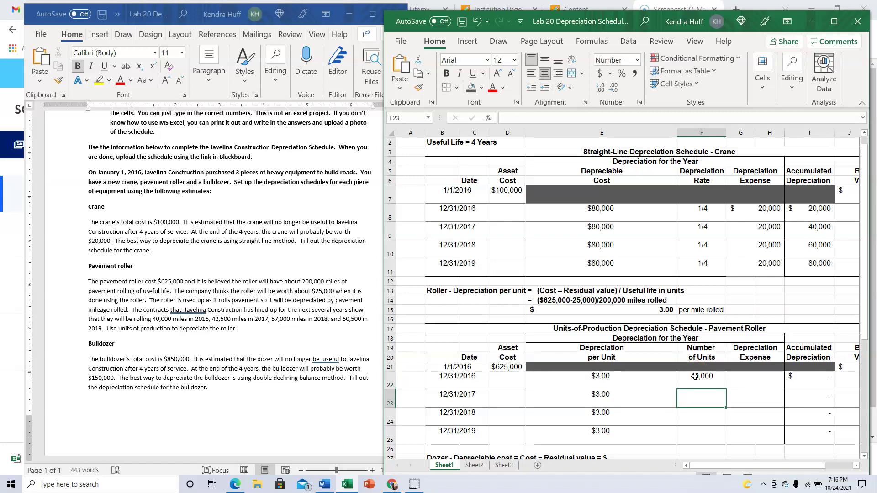
type("42,")
type("500")
key("Return")
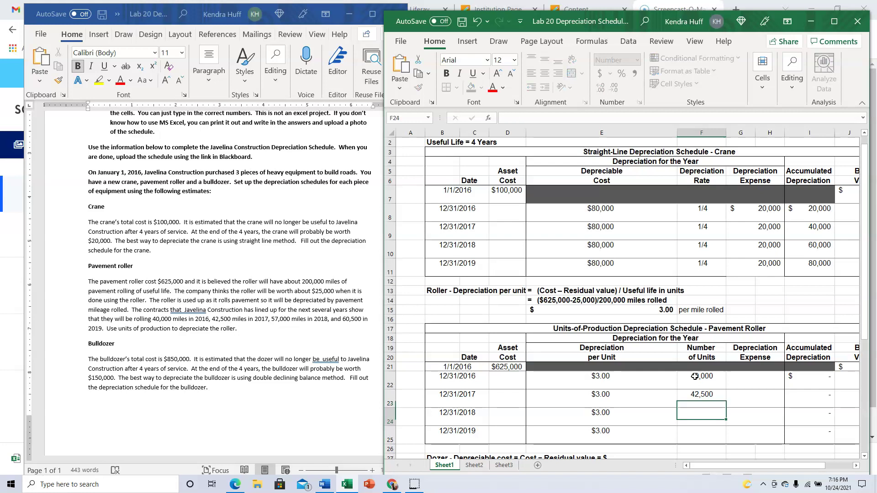
type("5")
type("7,00")
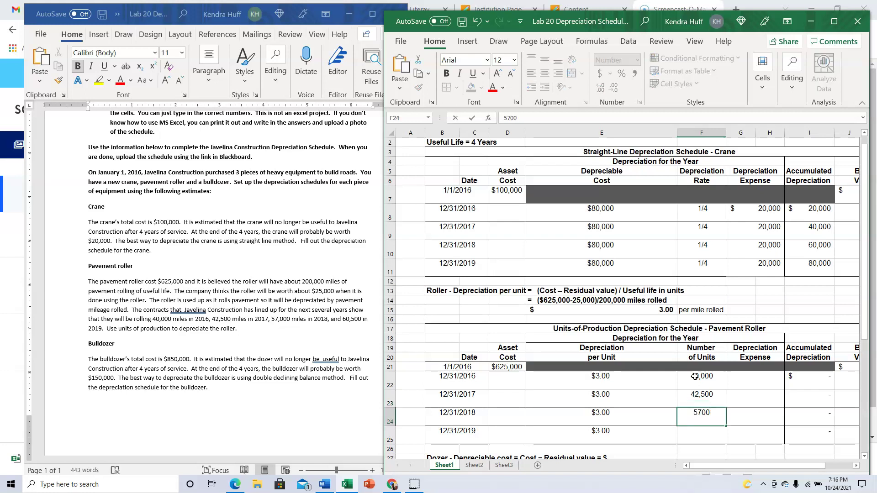
type("0")
key("Return")
type("60")
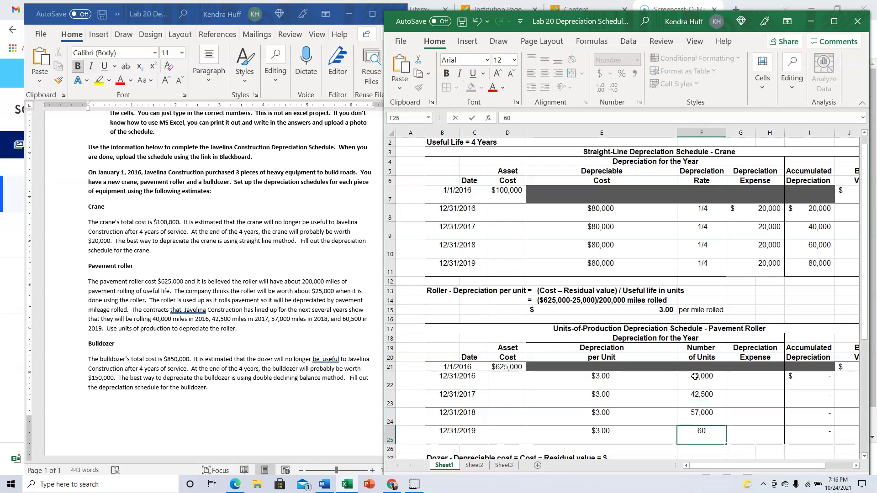
key("Return")
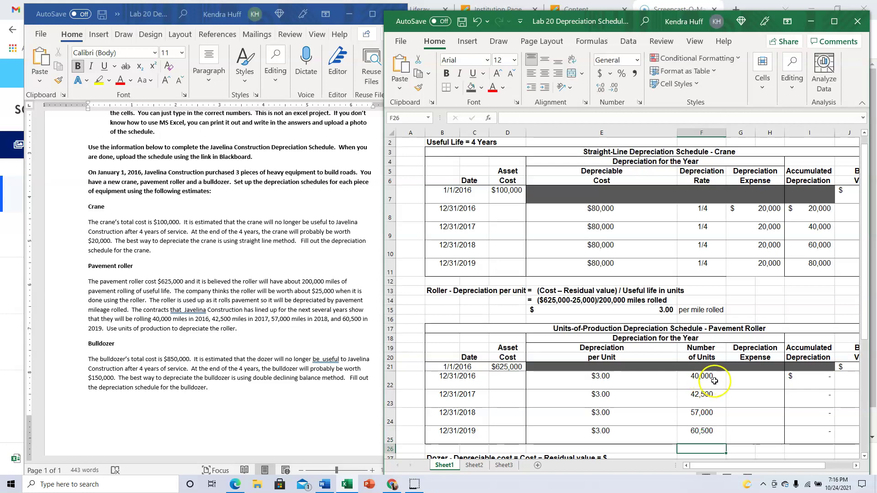
Maximize the workbook and calculate the roller's 12/31/2016 depreciation expense in G22 with =E22*F22
left_click(834, 21)
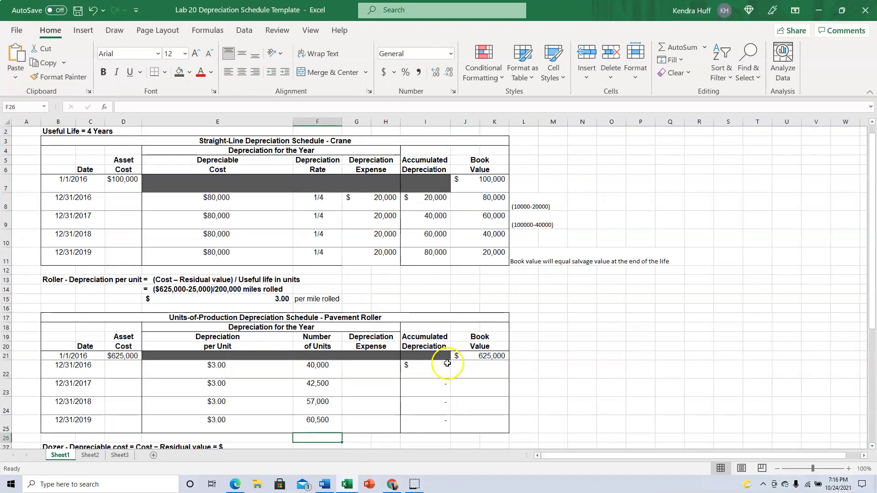
left_click(370, 373)
type("=")
key("Left")
key("Left")
type("*")
key("Left")
key("Return")
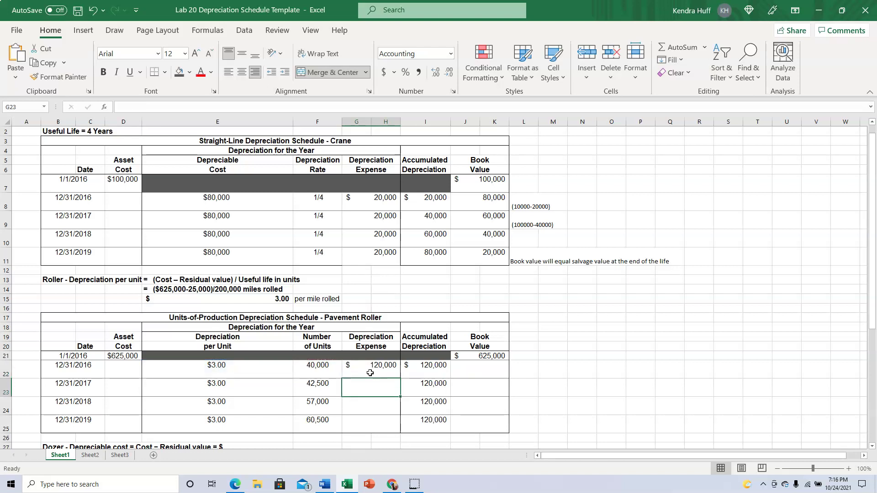
Clear the roller's prefilled accumulated depreciation cells I23 through I25
left_click(424, 368)
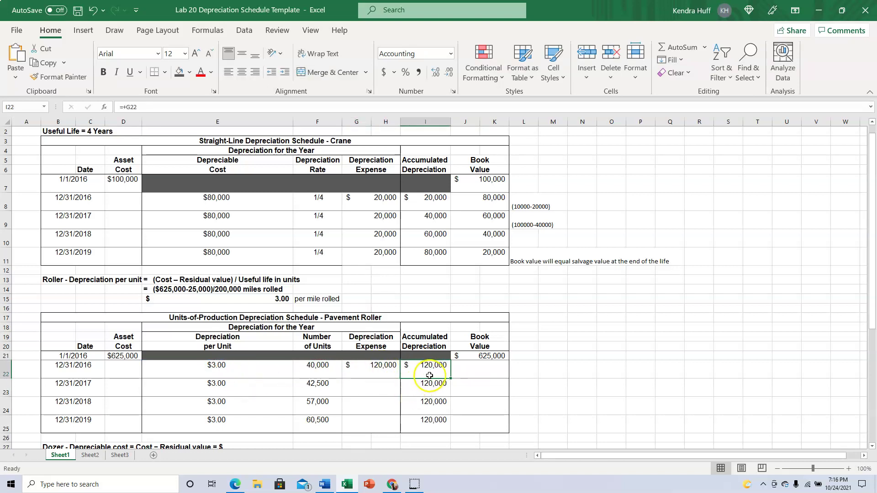
left_click_drag(429, 384, 428, 417)
key("Delete")
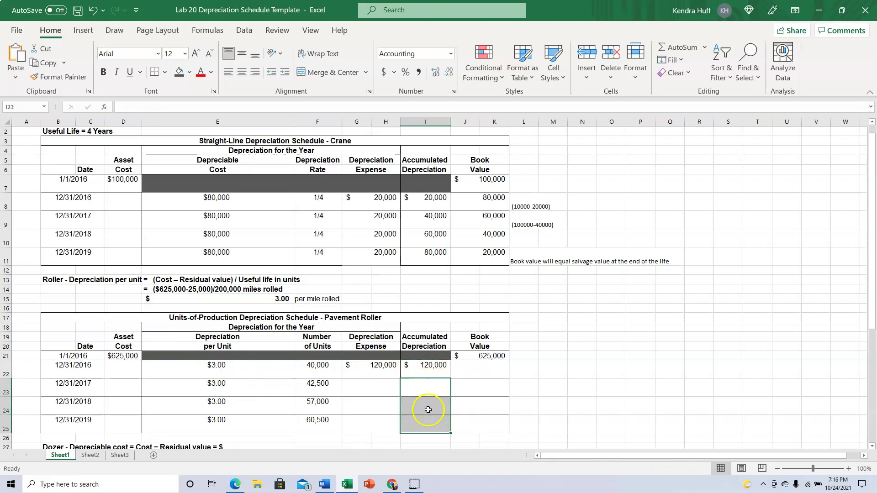
left_click(428, 387)
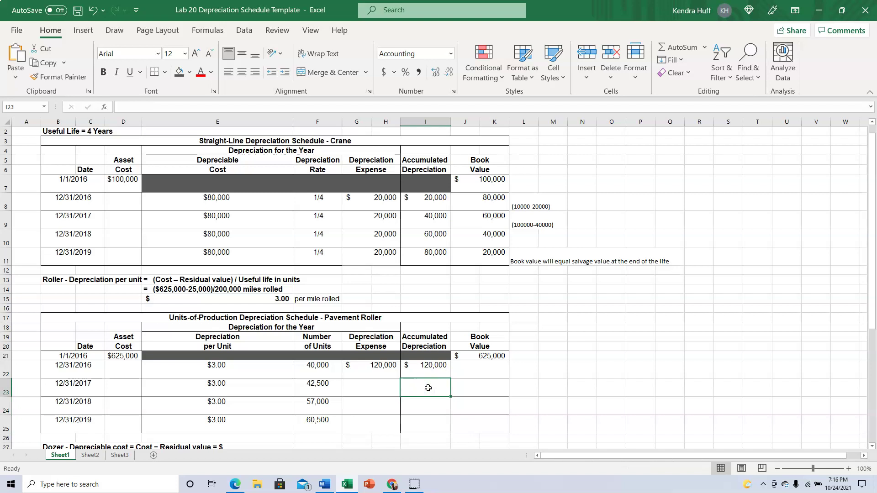
left_click(473, 370)
type("=")
key("Up")
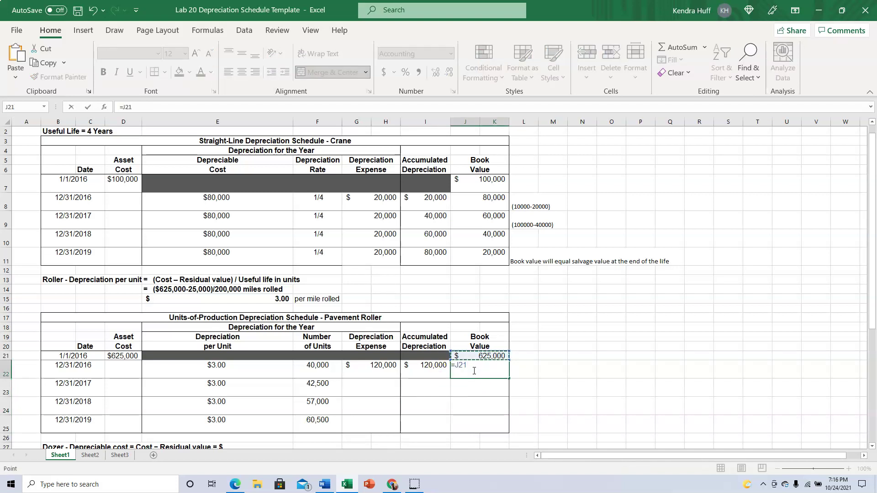
type("-")
key("Left")
key("Up")
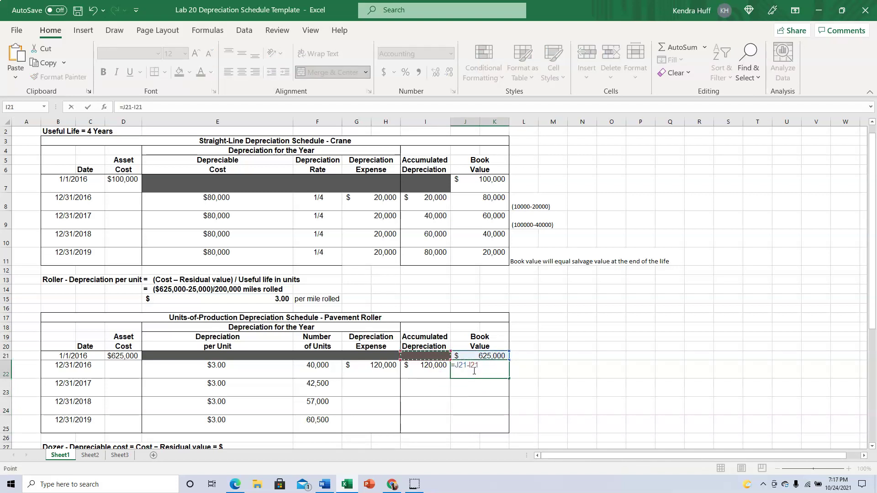
key("Tab")
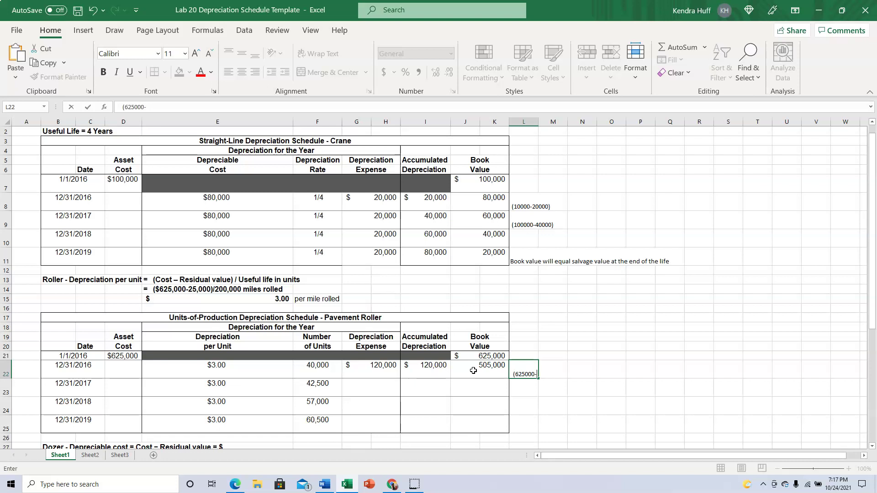
type("625000-120000)")
key("Return")
Calculate the roller's 12/31/2017 depreciation expense in G23 with =E23*F23
left_click(385, 387)
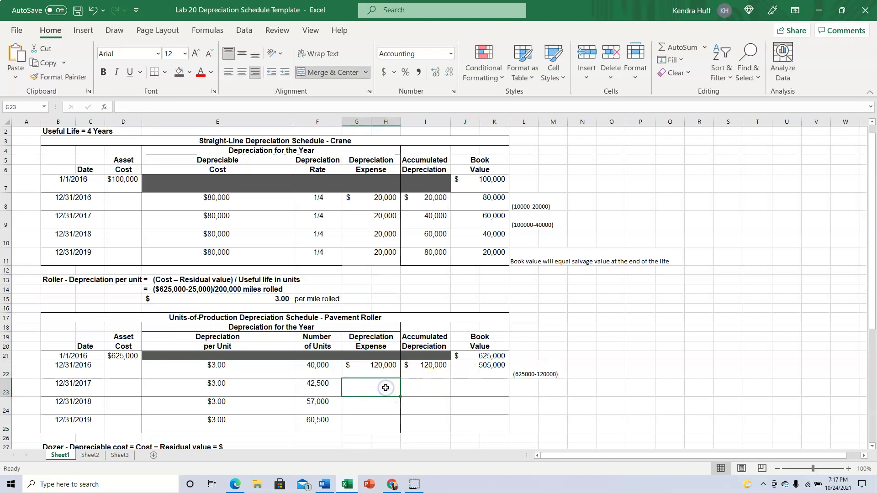
type("=")
key("Left")
key("Left")
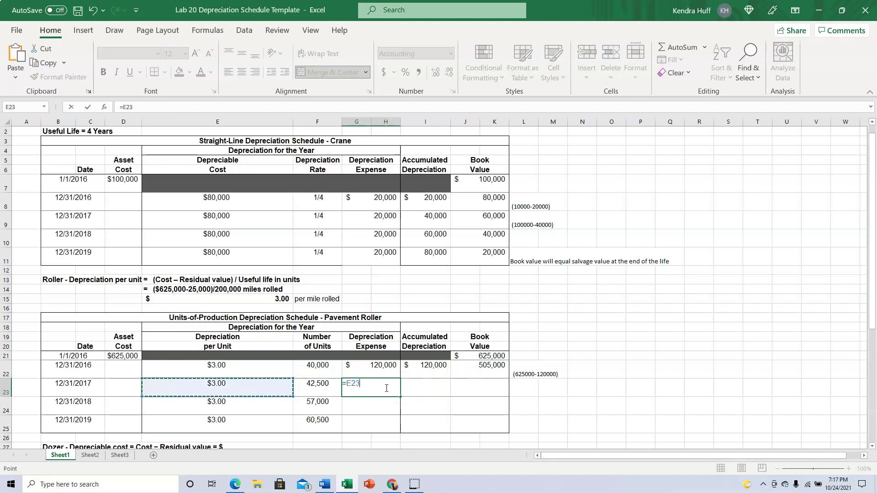
type("*")
key("Left")
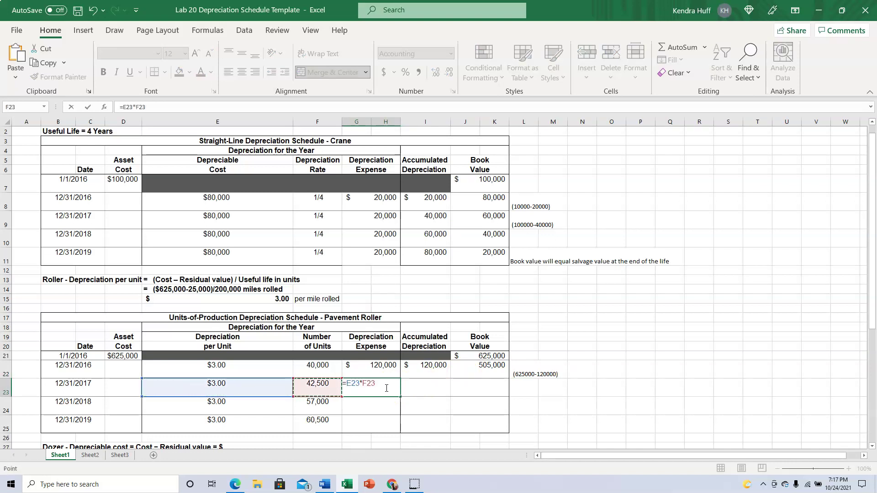
key("Return")
Calculate the roller's 12/31/2017 accumulated depreciation in I23 with =I22+G23
key("Up")
key("Right")
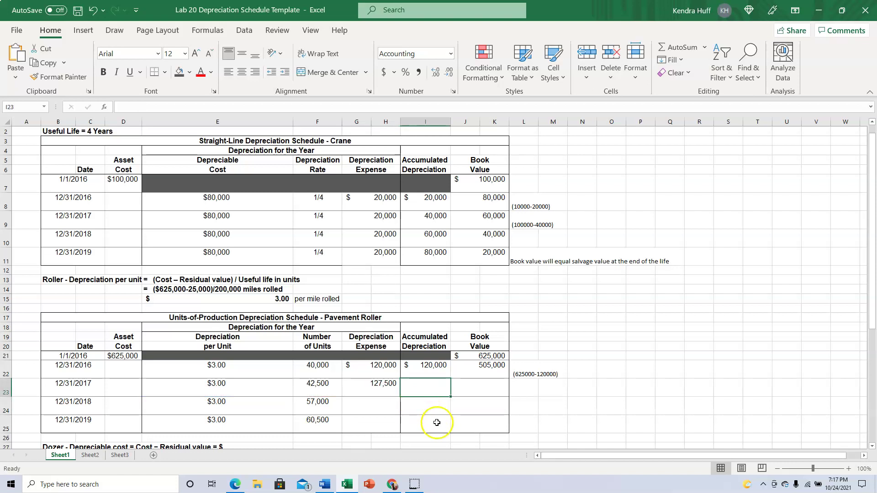
type("=")
key("Up")
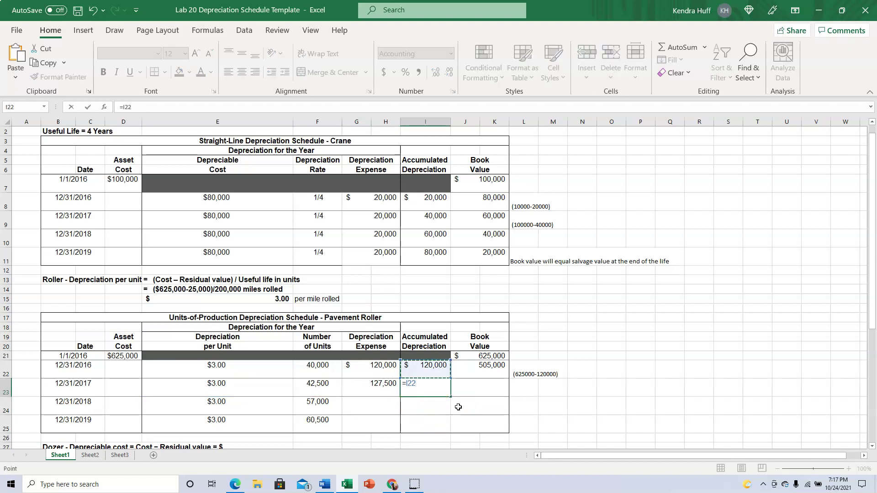
type("+")
key("Left")
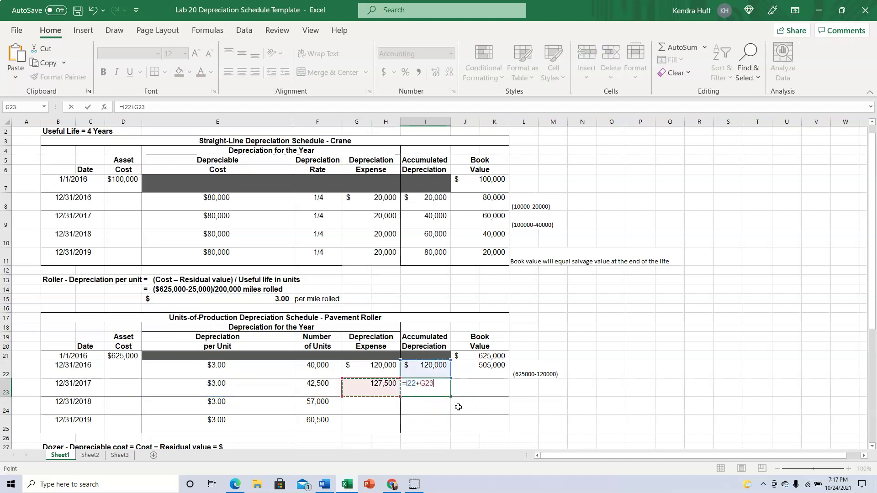
key("Return")
Calculate the roller's 12/31/2017 book value in J23 with =J21-I23
key("Left")
key("Up")
key("Right")
key("Right")
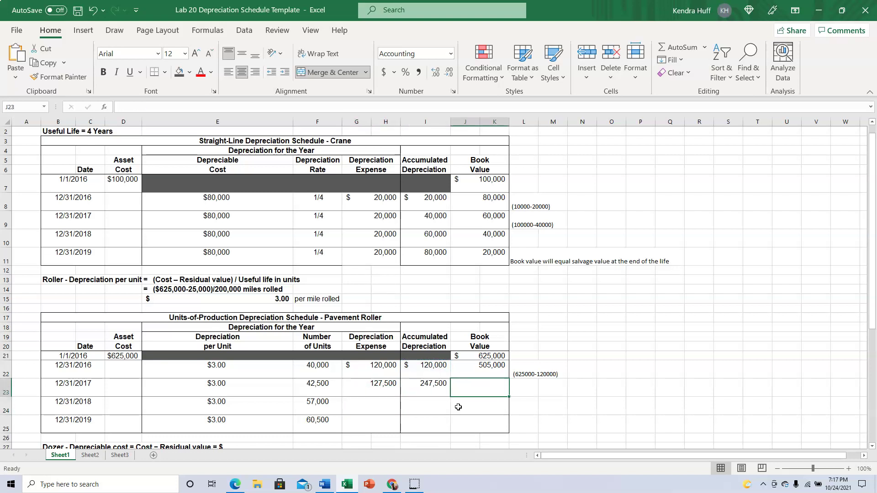
type("=")
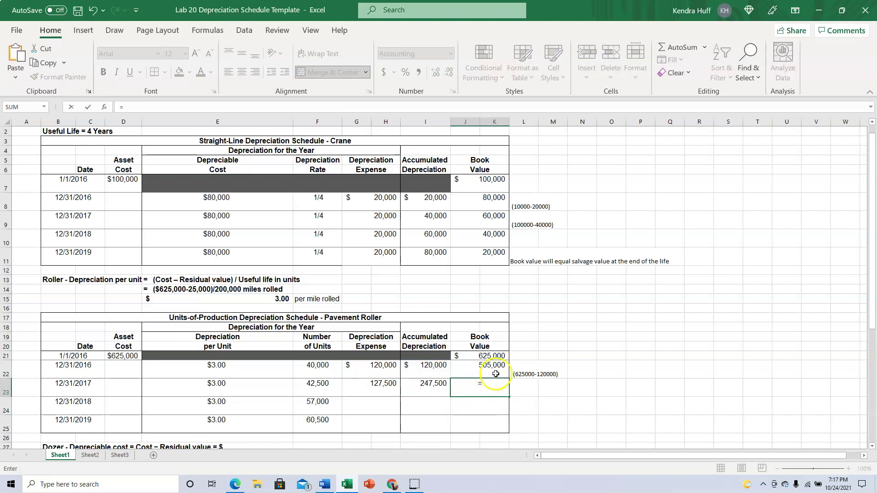
left_click(481, 355)
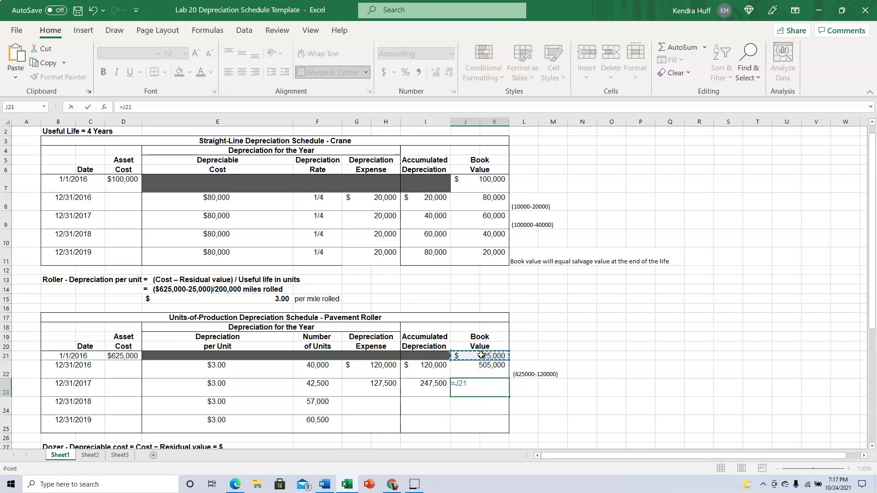
type("-")
left_click(431, 383)
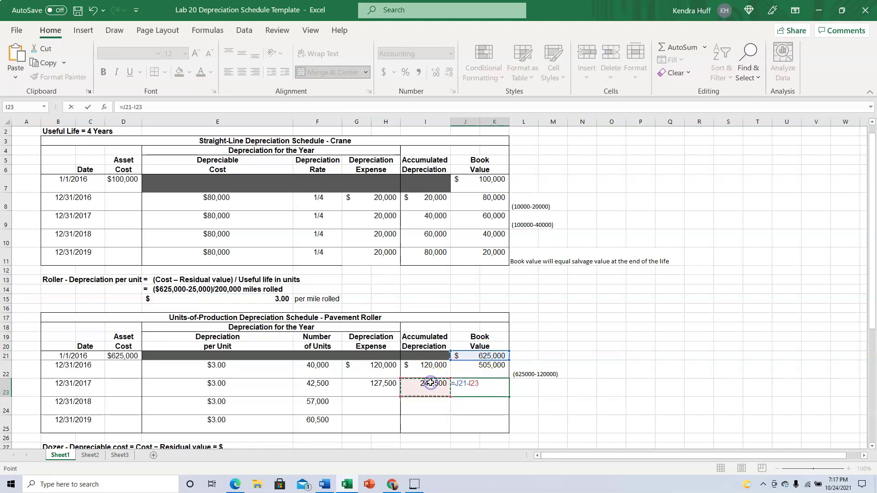
key("Return")
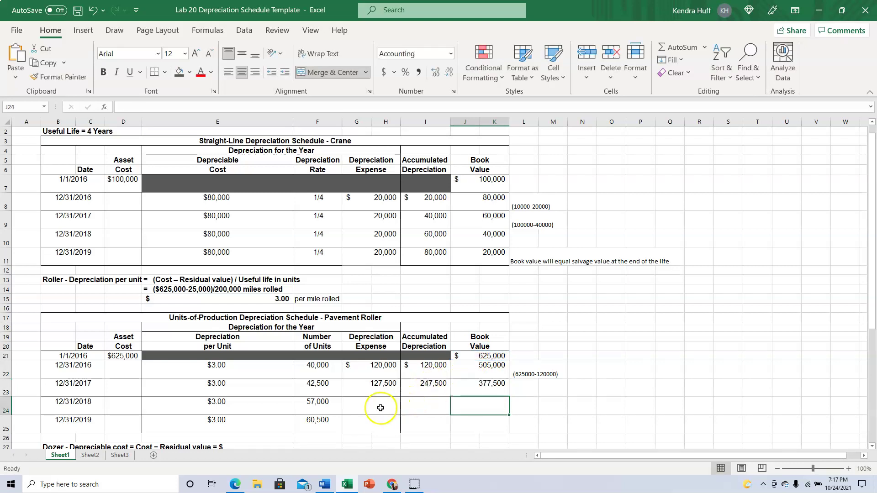
Fill the roller's depreciation expense formula in G23 and accumulated depreciation formula in I23 down through row 25
left_click(373, 387)
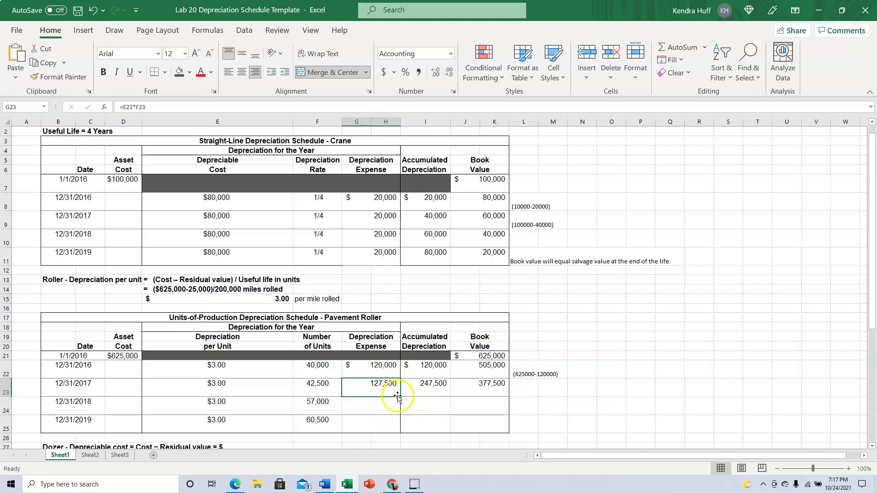
left_click_drag(400, 396, 391, 427)
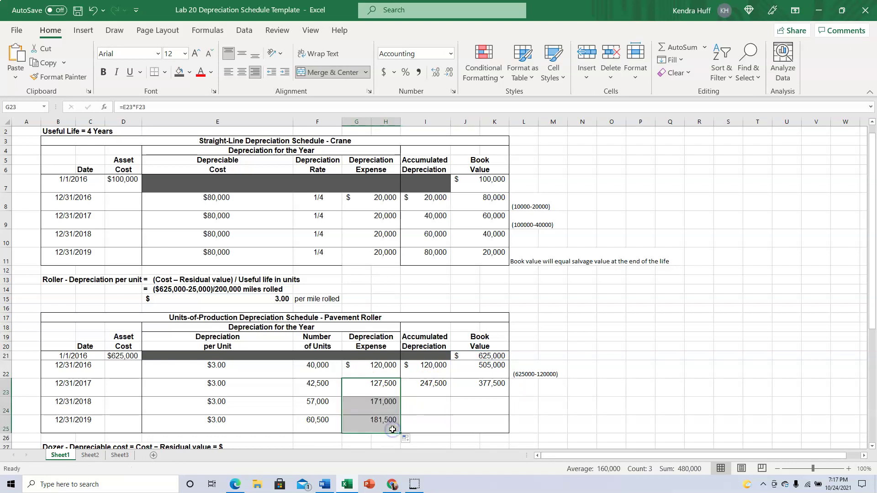
left_click(360, 424)
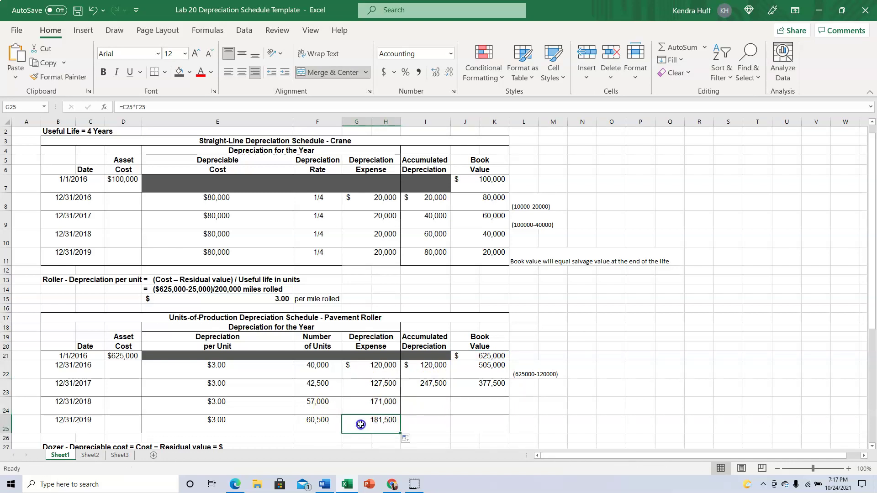
left_click(431, 387)
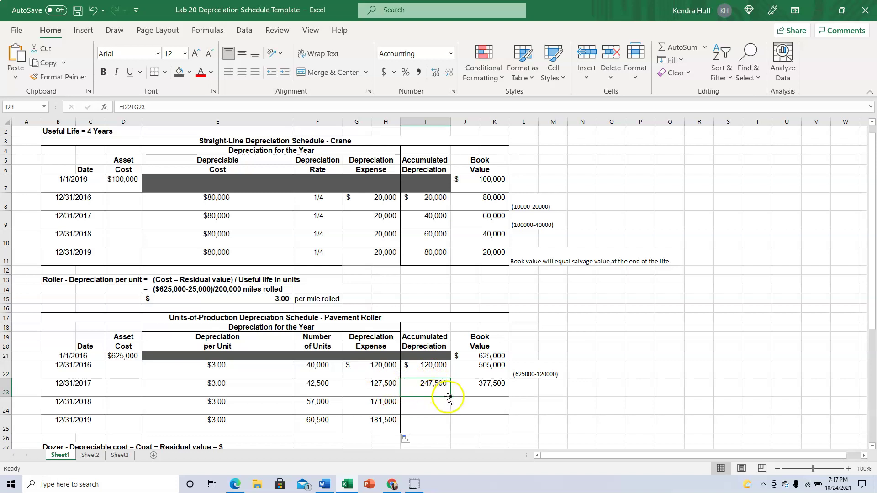
left_click_drag(451, 397, 444, 431)
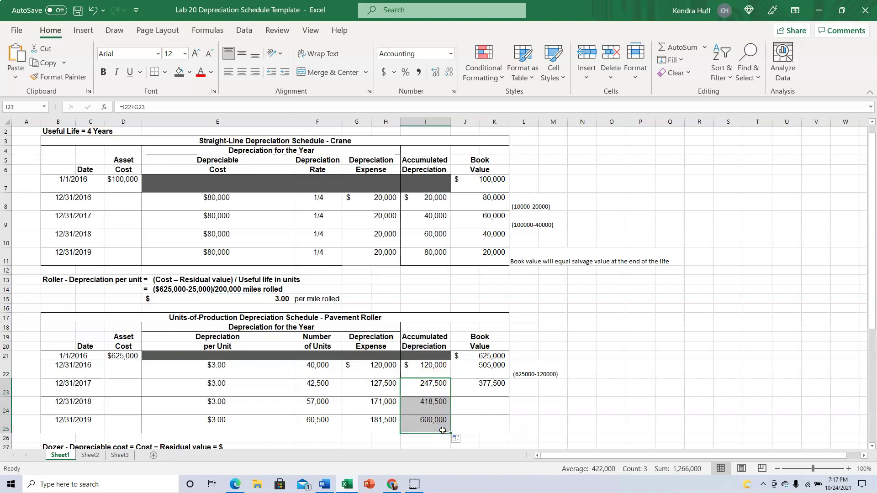
Try to fill the roller's book value formula from J23 down to J24 and check the cells it subtracts from
left_click(491, 407)
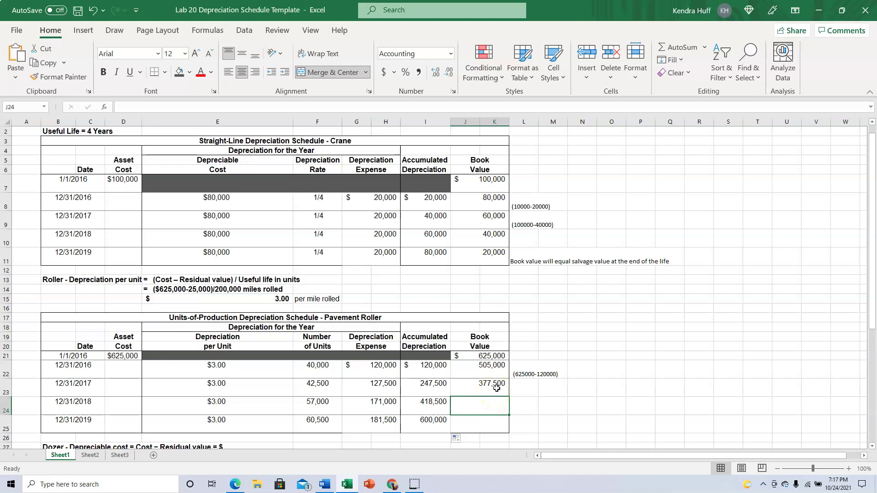
left_click(488, 387)
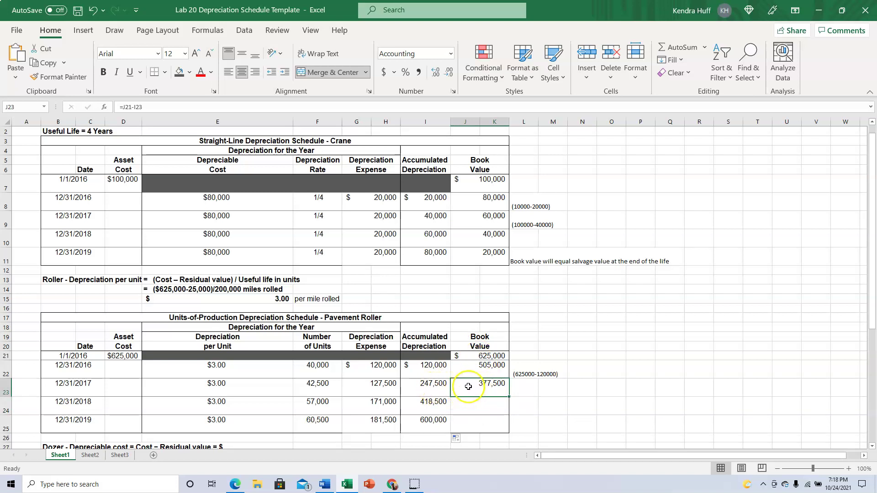
left_click(470, 403)
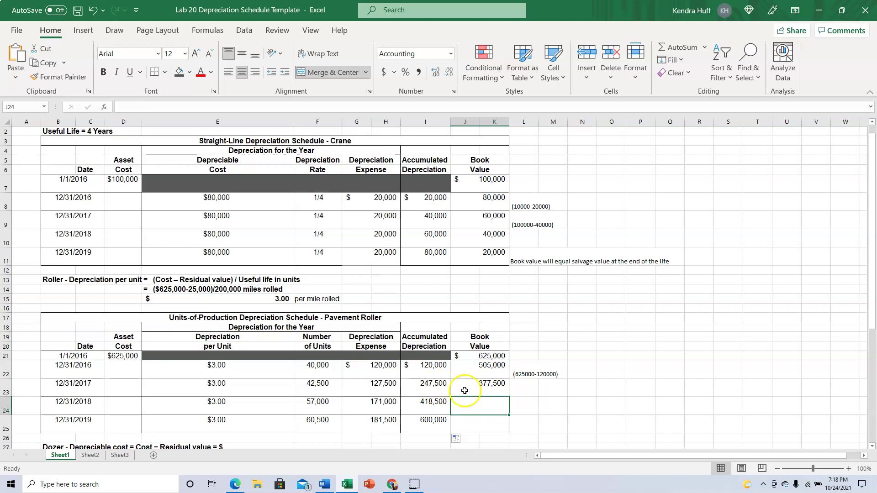
left_click(469, 385)
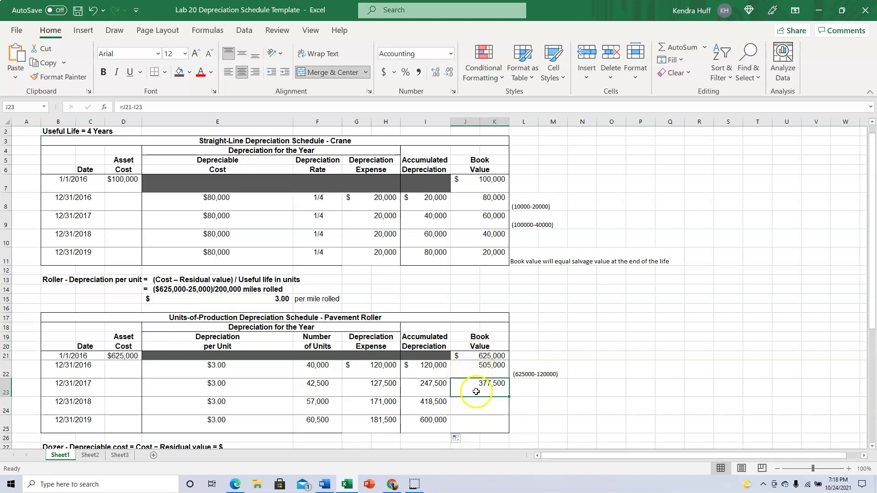
left_click_drag(508, 397, 508, 397)
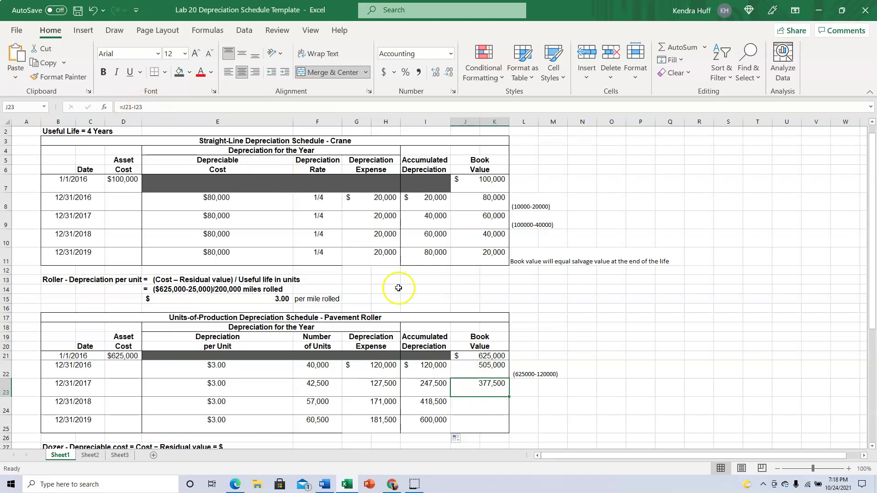
left_click_drag(509, 396, 506, 413)
left_click(477, 406)
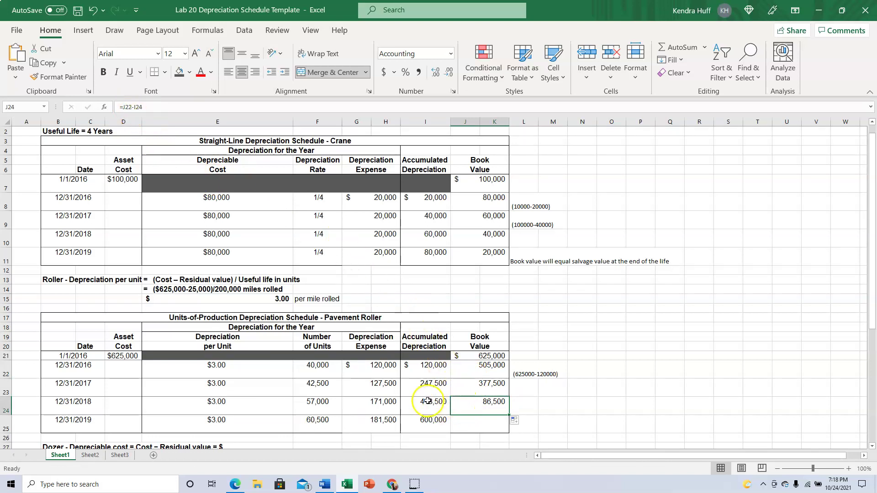
left_click(475, 368)
left_click(474, 355)
Lock the row of the asset cost reference in the roller's J23 book value formula, making it =J$21-I23
left_click(477, 387)
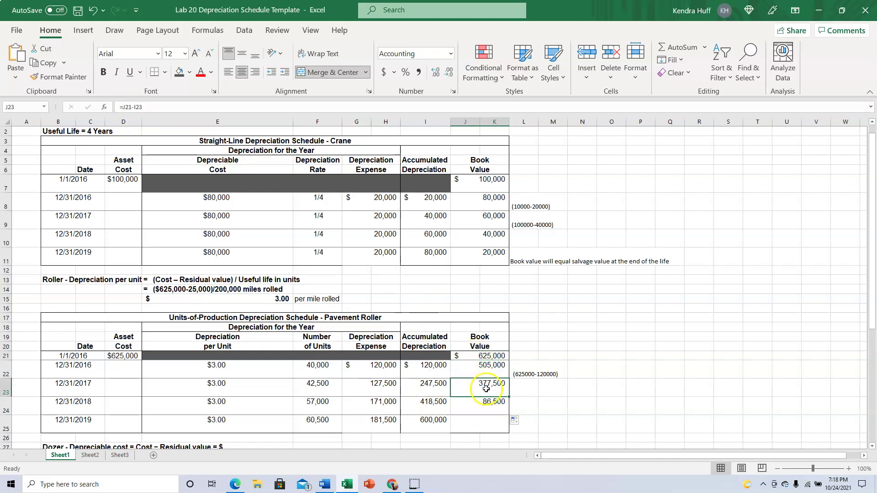
left_click(127, 106)
type("$")
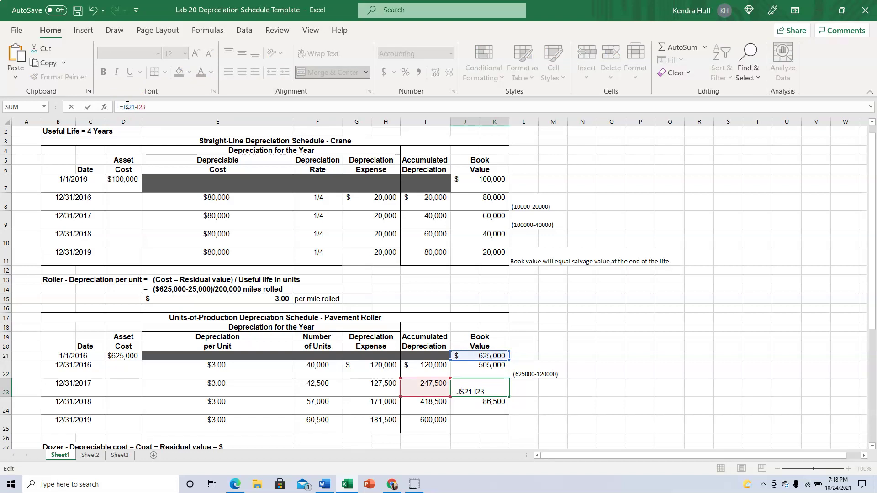
key("Return")
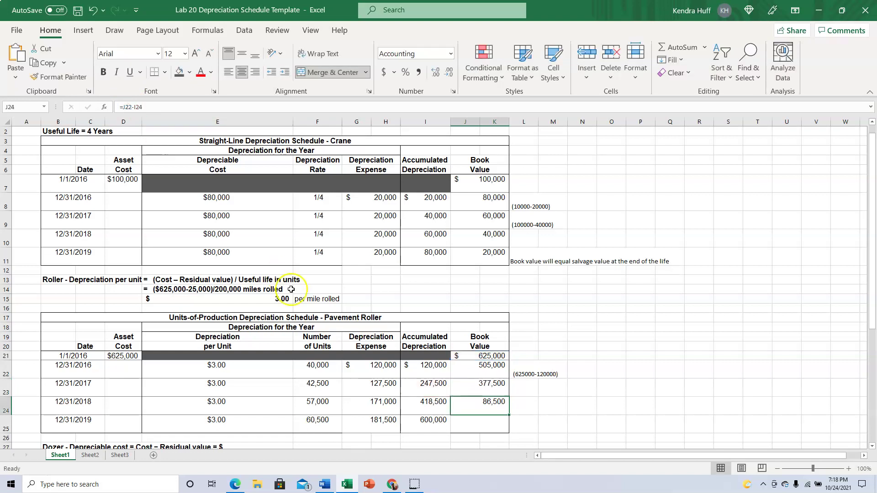
Fill the roller's book value formula from J23 down through row 25 and check the formulas in J24 and J25
left_click(493, 385)
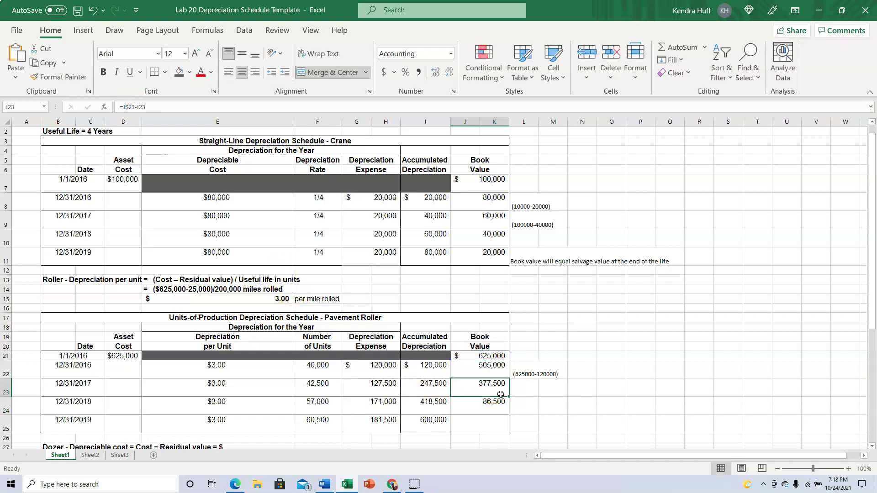
left_click_drag(508, 397, 507, 427)
left_click(473, 406)
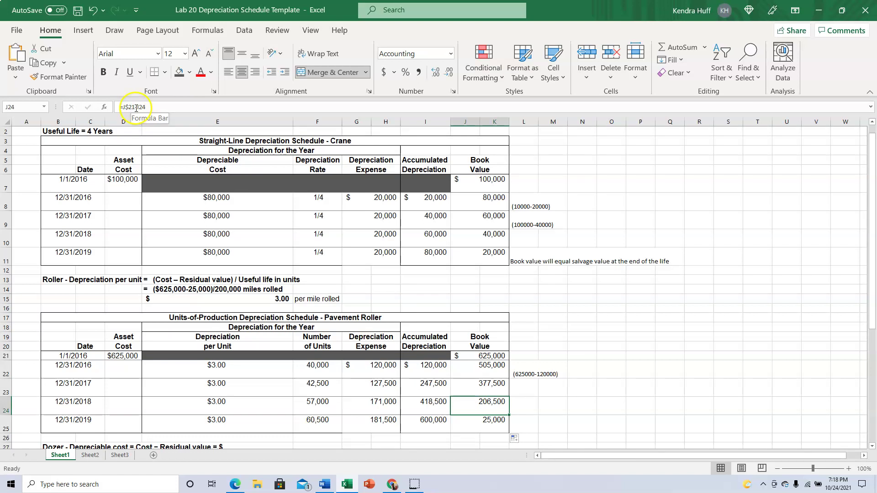
left_click(473, 428)
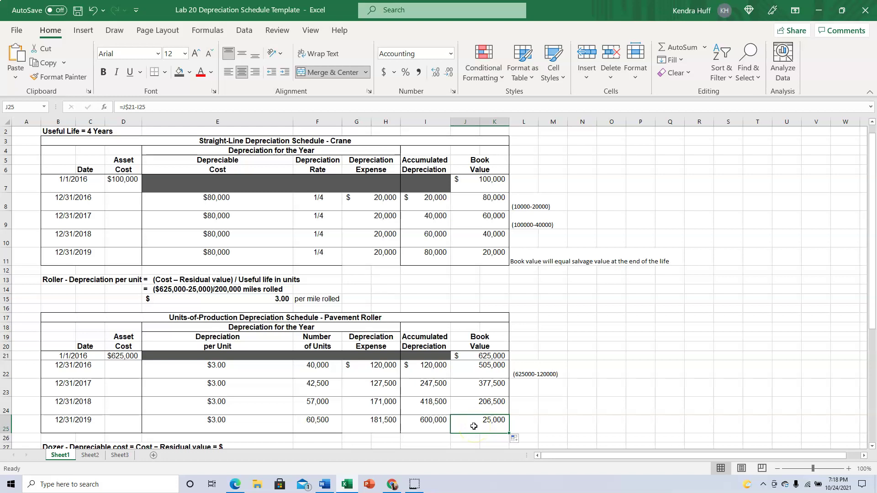
left_click(524, 422)
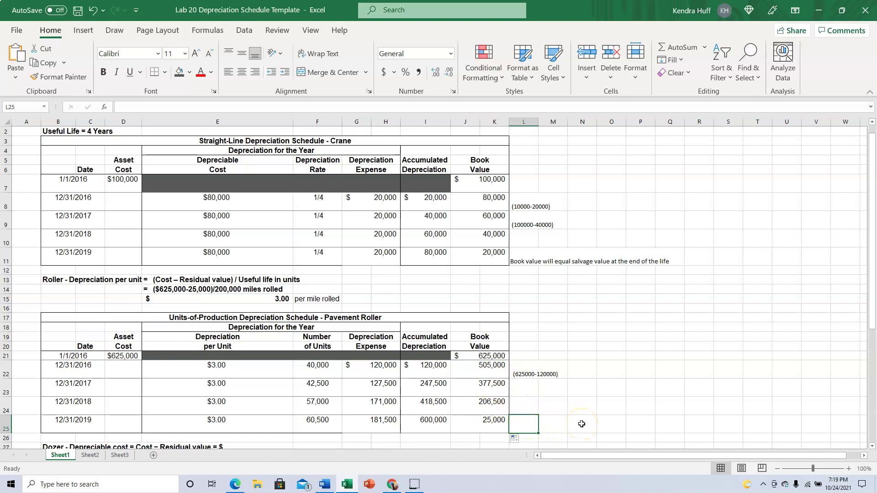
Look up the bulldozer's figures in the Word instructions and extend the dozer's depreciable cost line in B27 with 850,000-150,000=
scroll(581, 424, "down", 6)
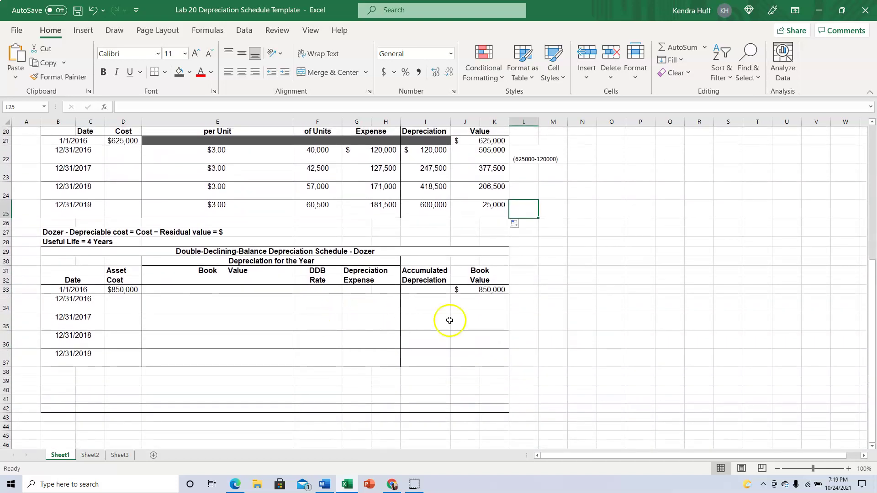
left_click(325, 484)
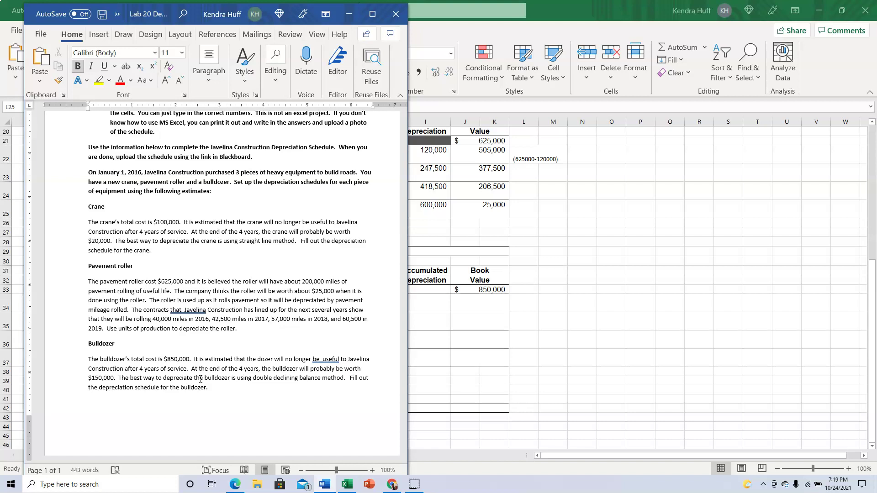
left_click(536, 336)
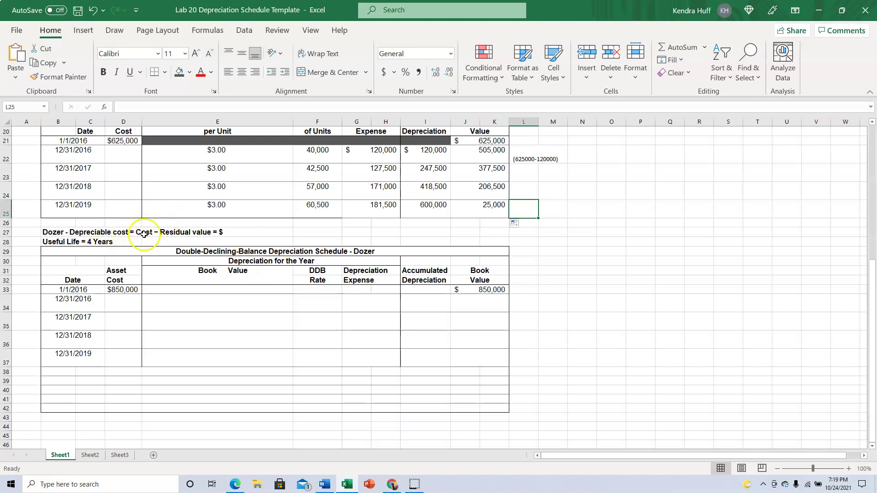
left_click(233, 231)
left_click(57, 232)
left_click(283, 107)
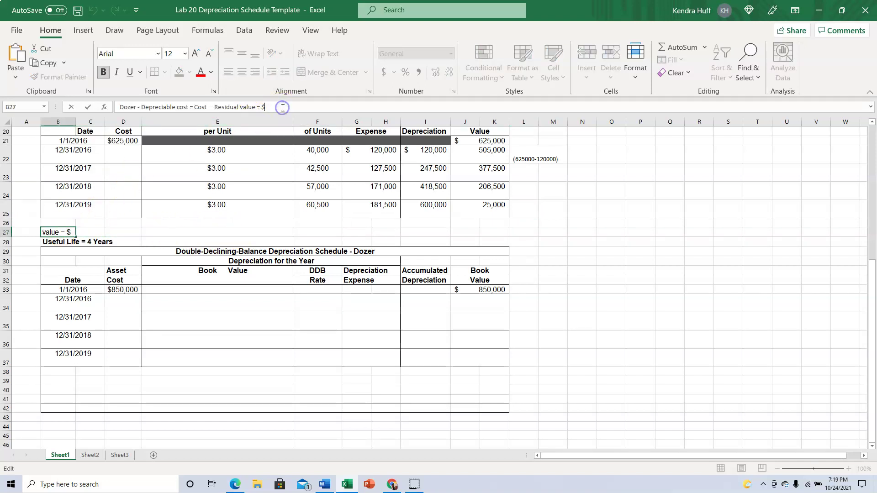
type("50,000-150,000=")
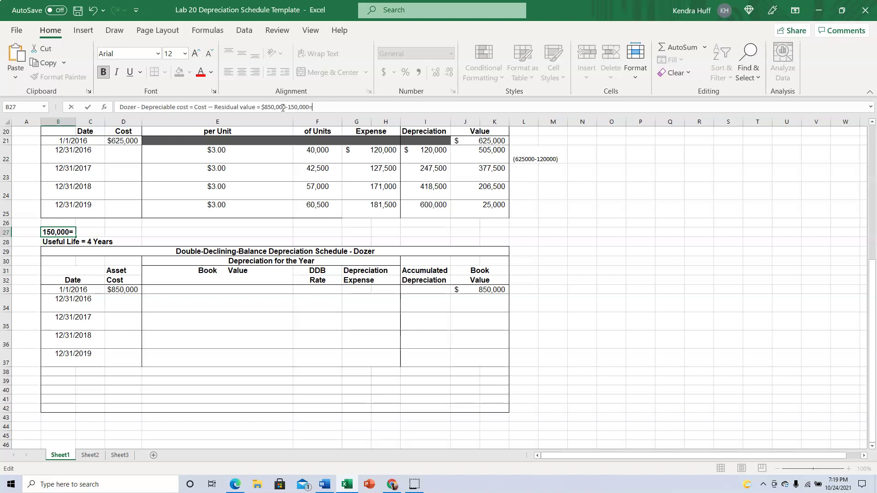
key("ctrl+Return")
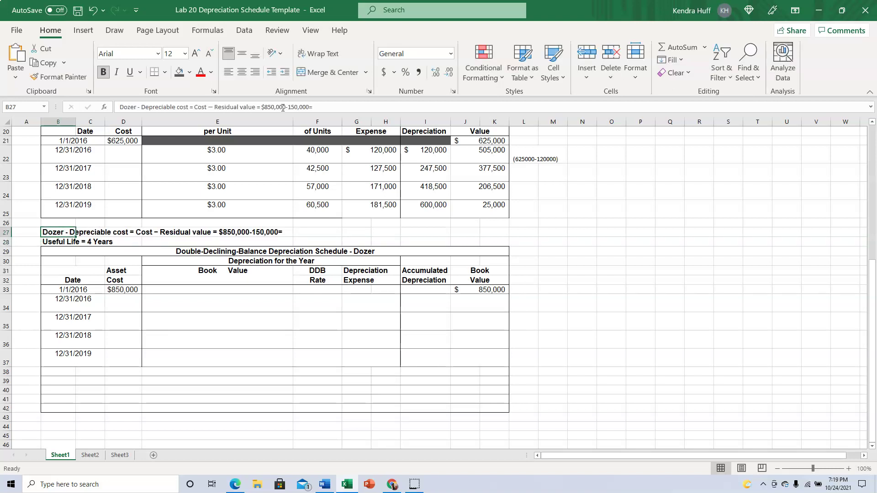
key("Right")
key("Right")
key("Right")
key("Right")
key("Right")
key("Left")
type("=")
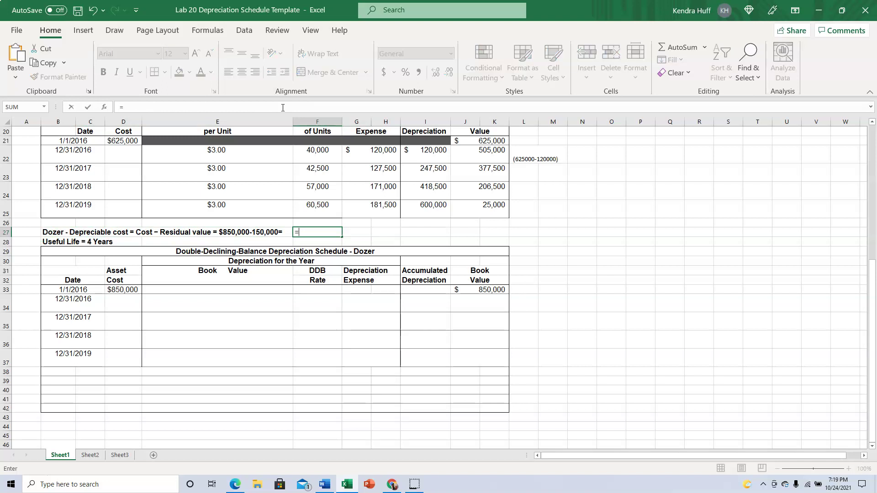
type("850000-150000")
key("Return")
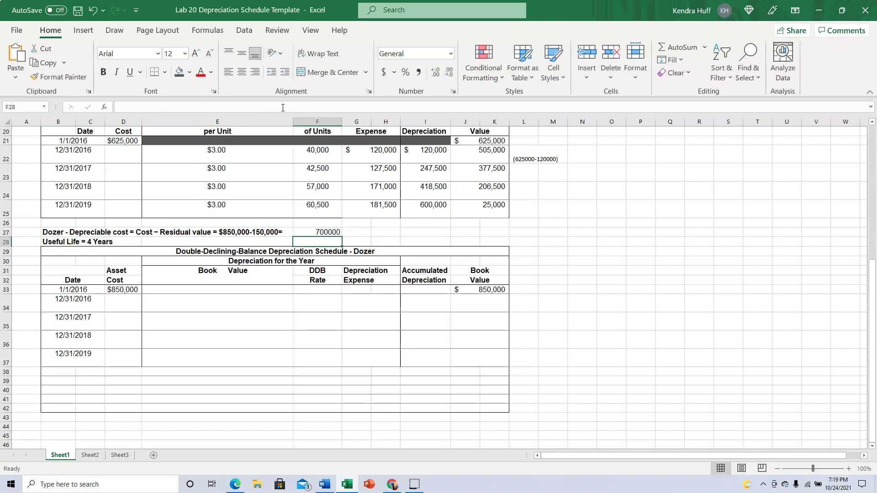
key("Up")
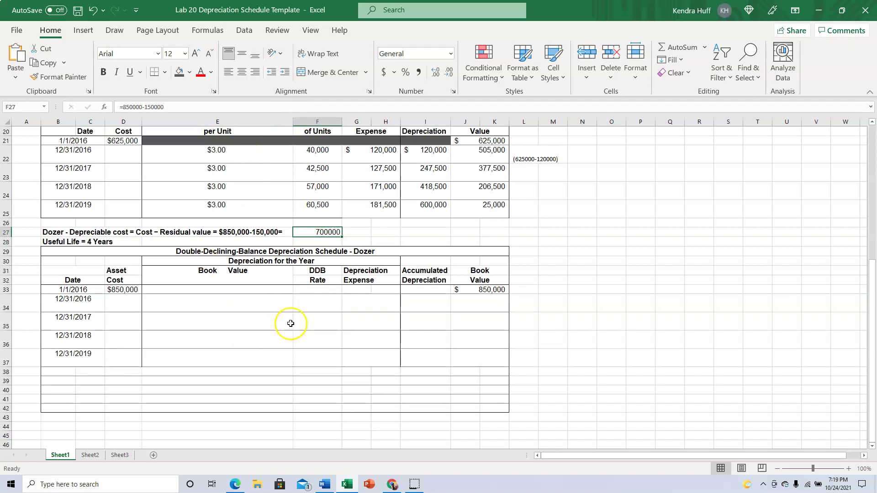
Shade the unused cells E33 through I33 in the dozer's 1/1/2016 row dark grey
left_click_drag(169, 291, 416, 290)
left_click(179, 73)
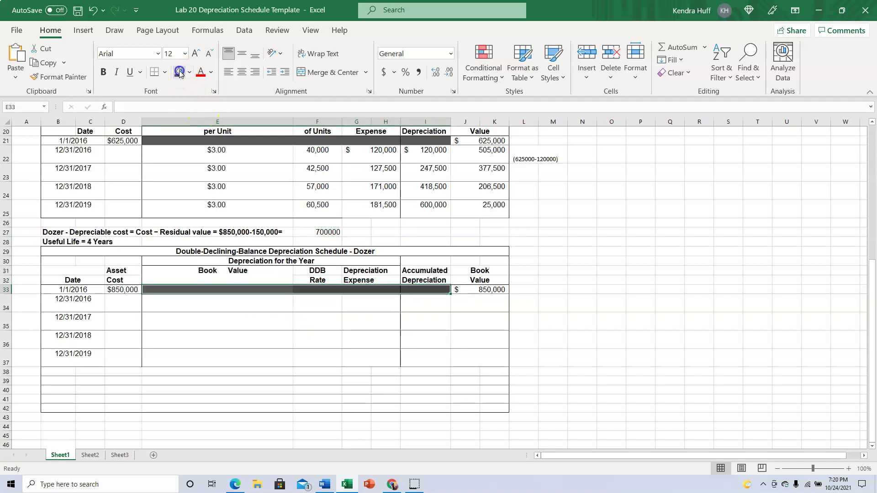
left_click(184, 310)
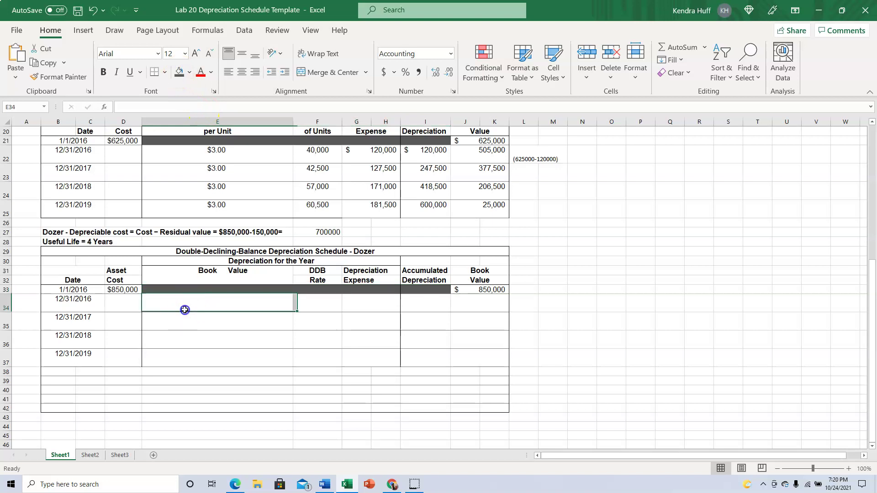
Compare with the crane schedule's column headings and highlight the dozer schedule's Book Value heading in E31 yellow
scroll(236, 255, "up", 1)
scroll(235, 255, "up", 6)
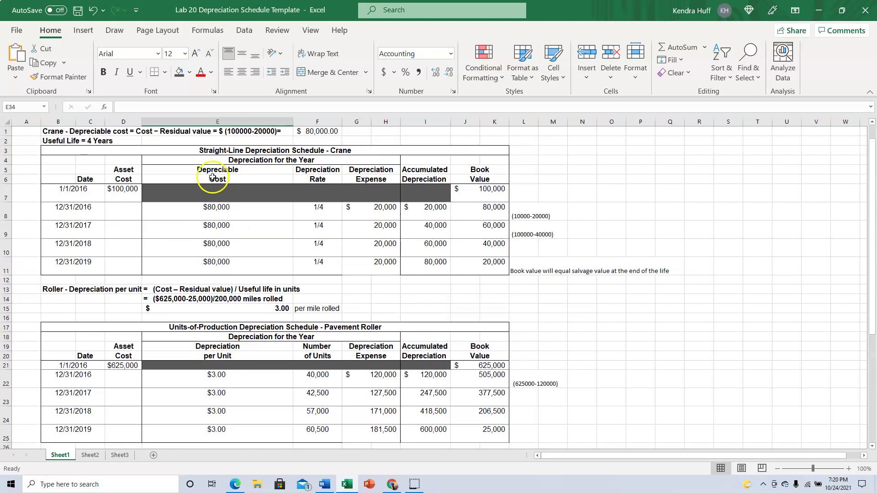
scroll(242, 303, "down", 7)
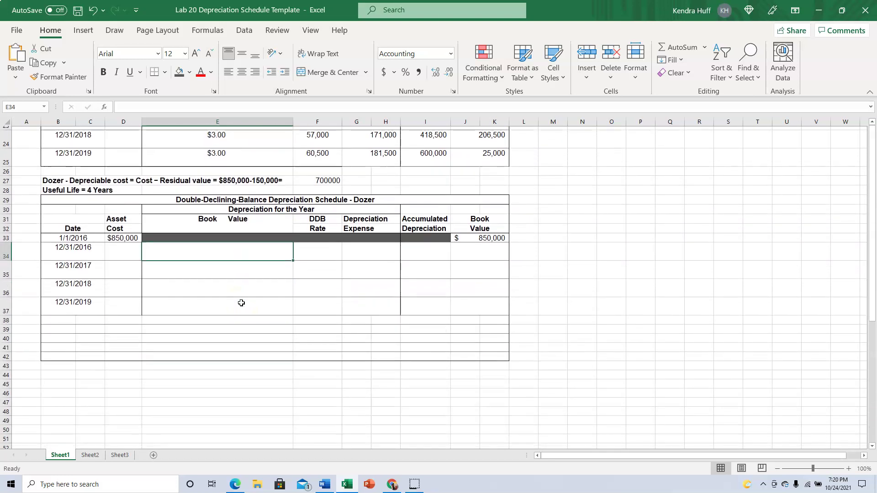
scroll(241, 303, "down", 1)
left_click(215, 218)
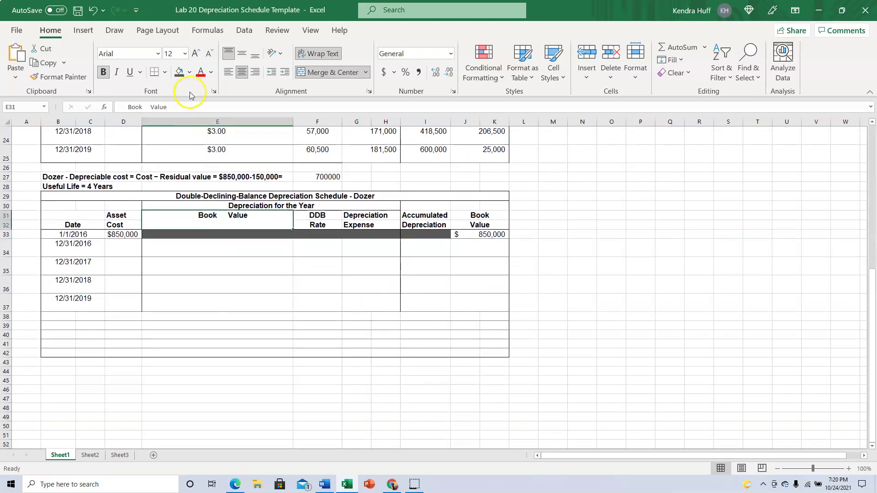
left_click(189, 72)
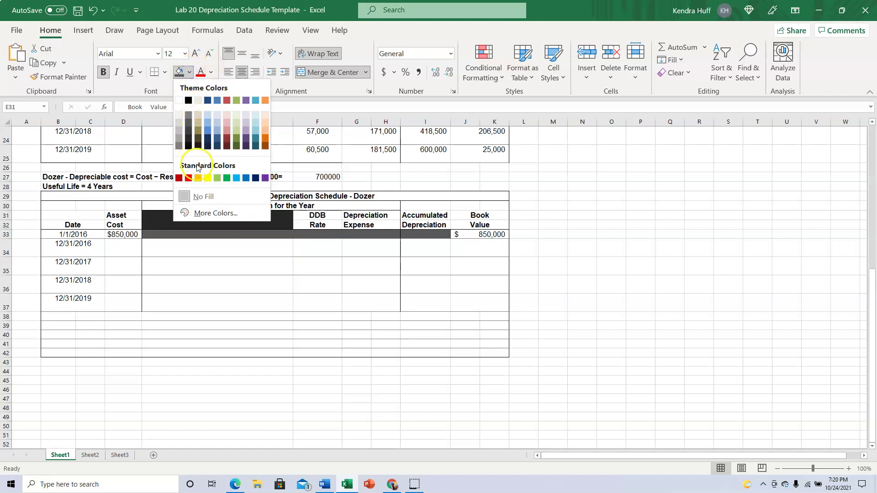
left_click(207, 178)
left_click(220, 253)
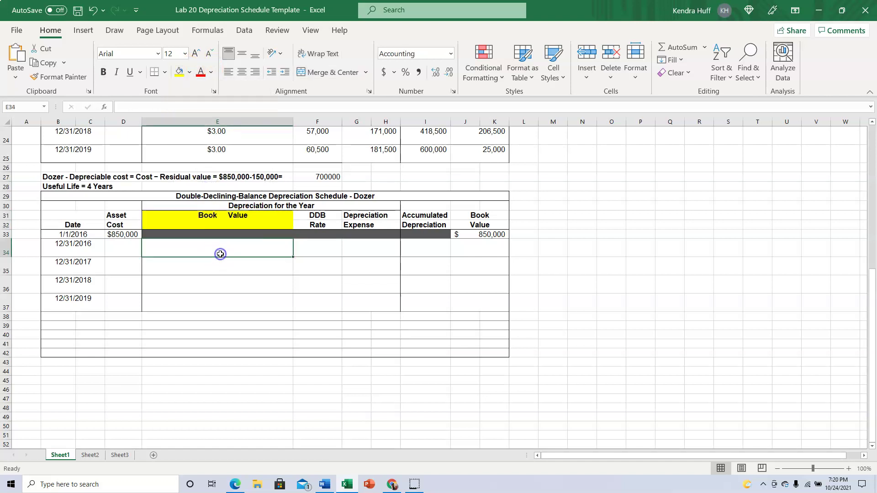
Shade the dozer's opening book value in J33 and the 12/31/2016 book value cell E34 light orange
left_click(236, 245)
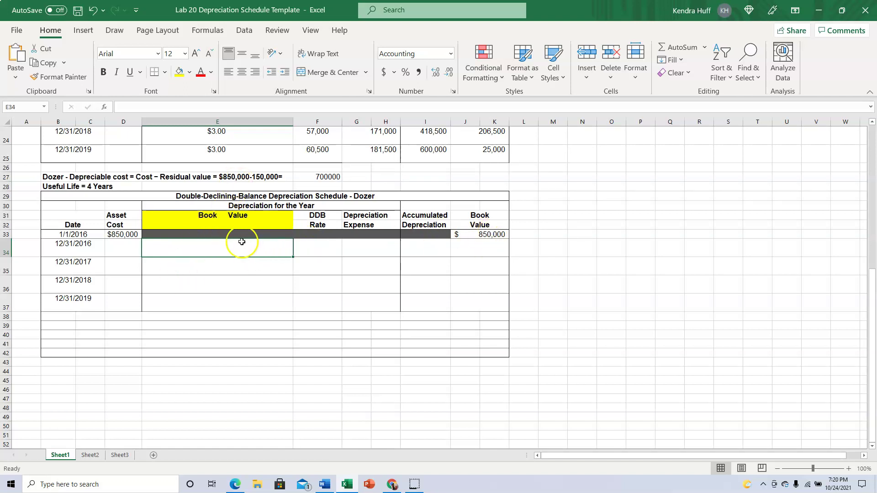
left_click(479, 234)
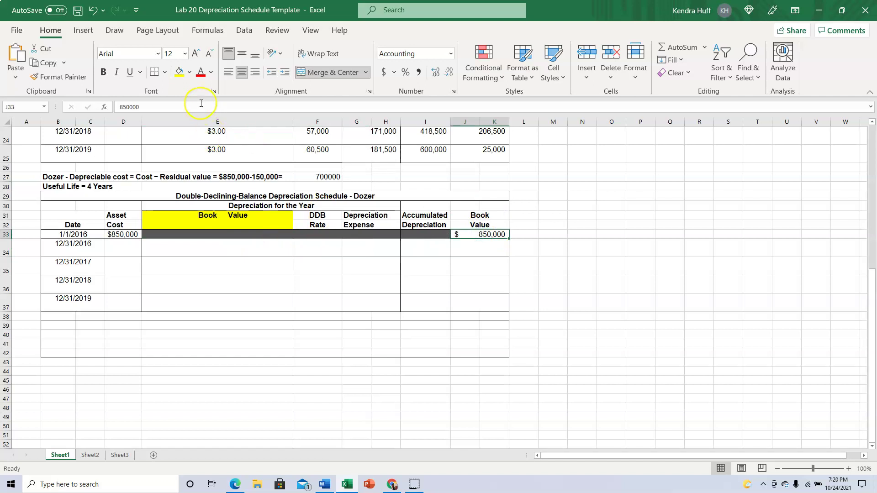
left_click(189, 72)
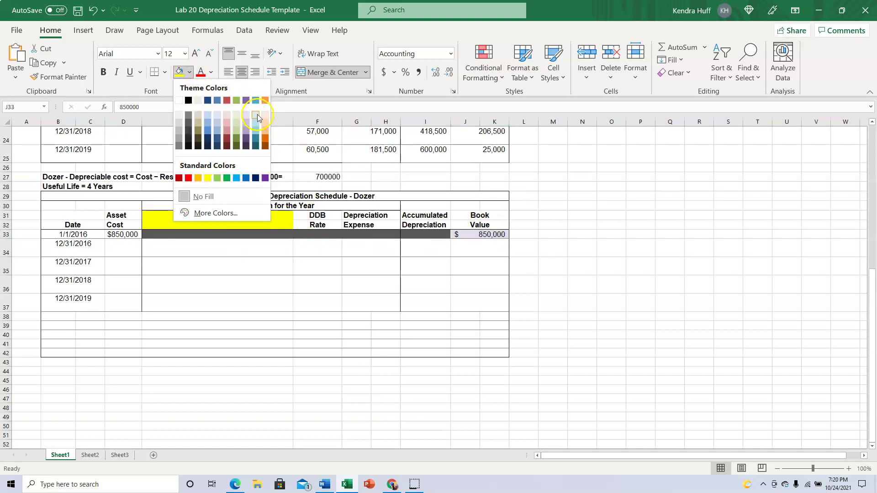
left_click(265, 116)
left_click(179, 249)
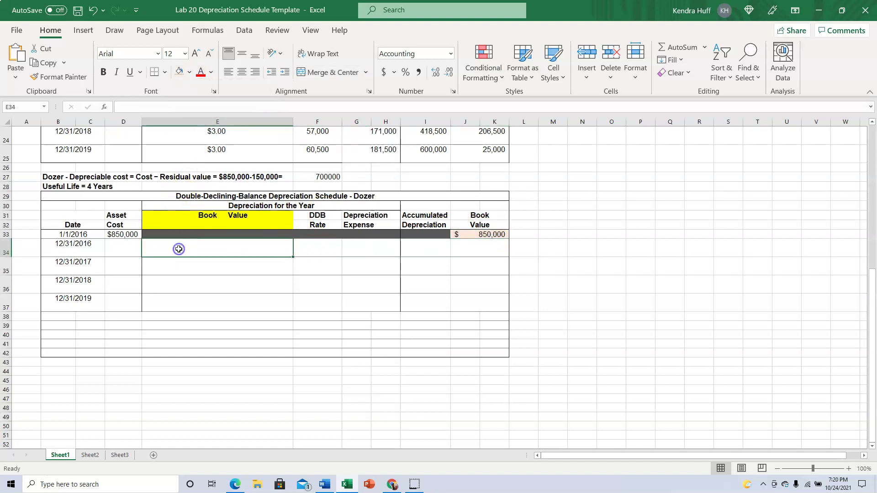
left_click(179, 71)
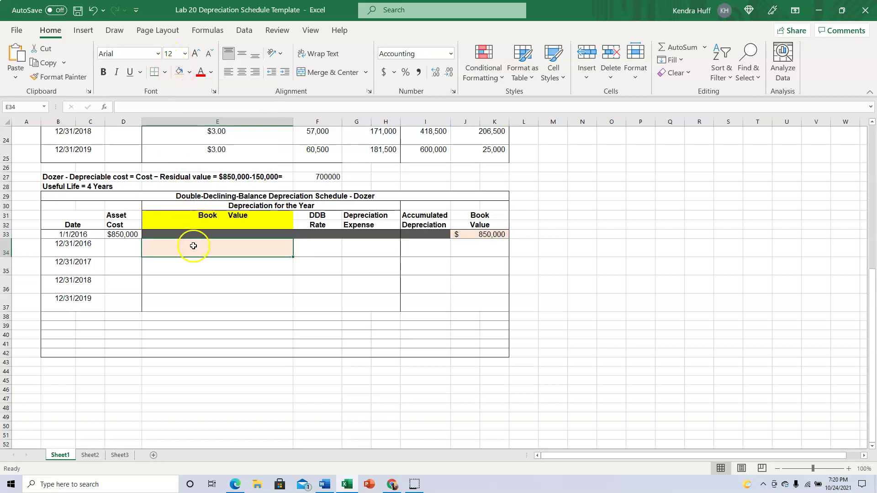
Enter 850,000 as the dozer's 12/31/2016 book value in E34
right_click(193, 247)
key("Escape")
type("85")
type("0,000")
key("Return")
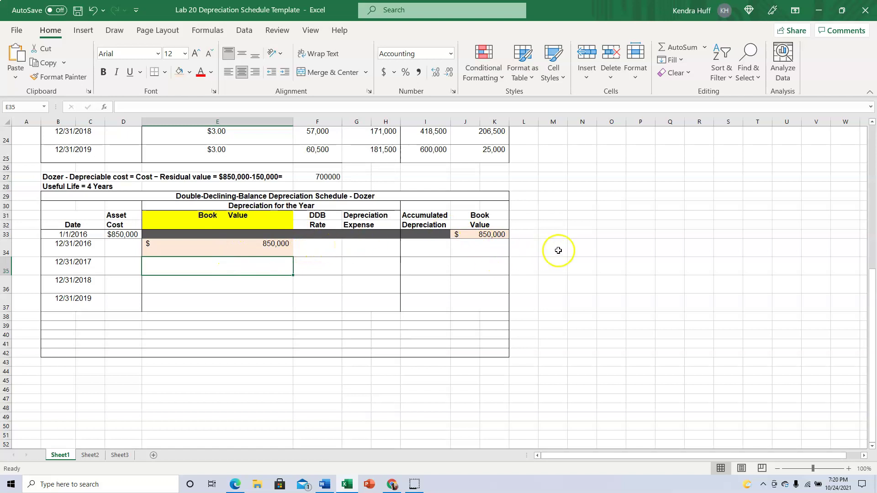
Note "DDB = 2 x Straight line rate" in N33 and "SL rate = 1/life = 1/4" in N34
left_click(581, 236)
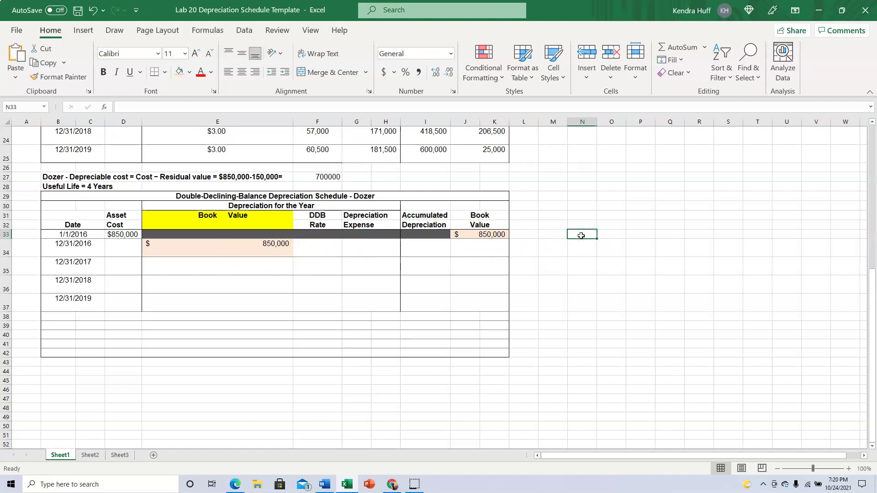
type("DDB = 2 x Straight line rate")
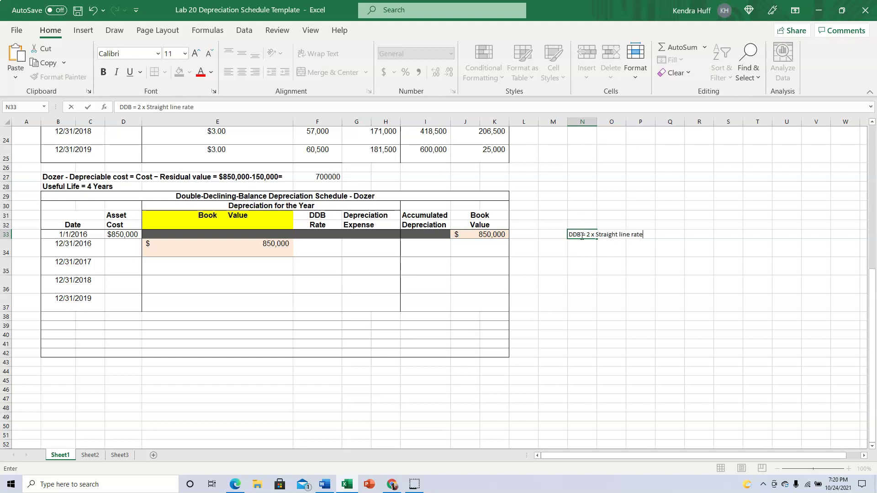
key("Return")
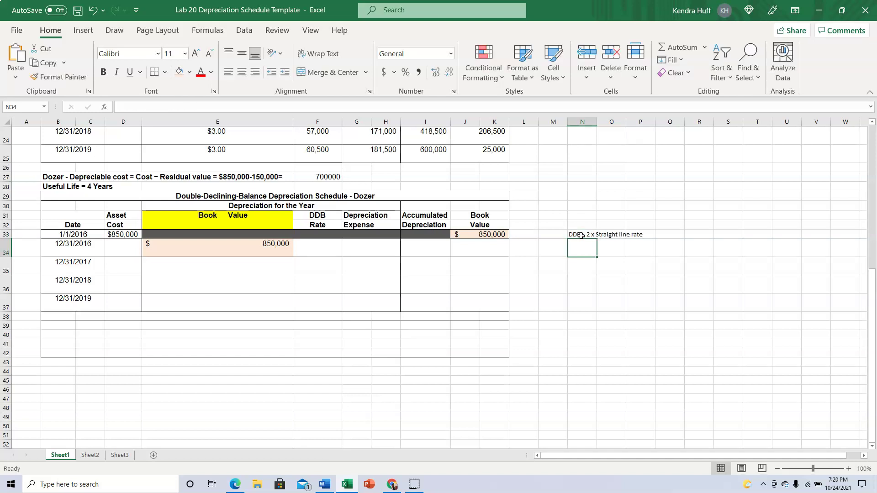
type("SL rate = 1/life = 1/4")
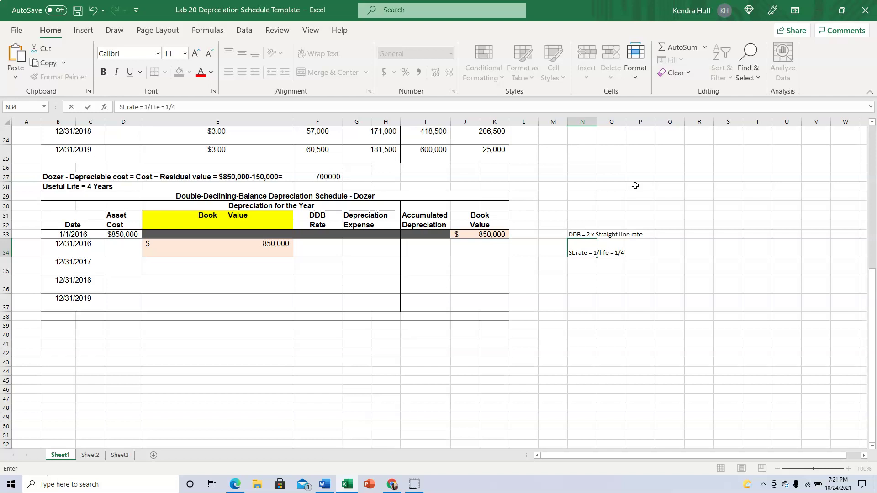
key("Return")
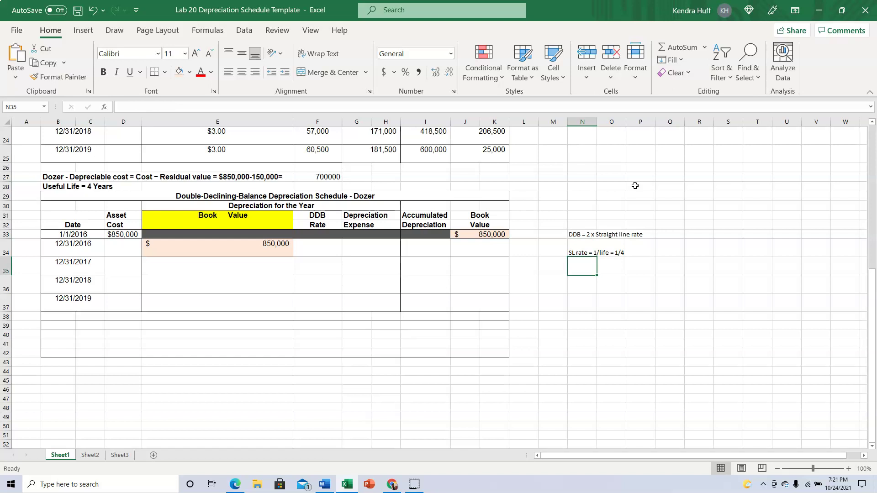
Write "DDB rate = 2*1/4 =" in N35 and calculate the rate in P35 with =2*1/4
type("DDD")
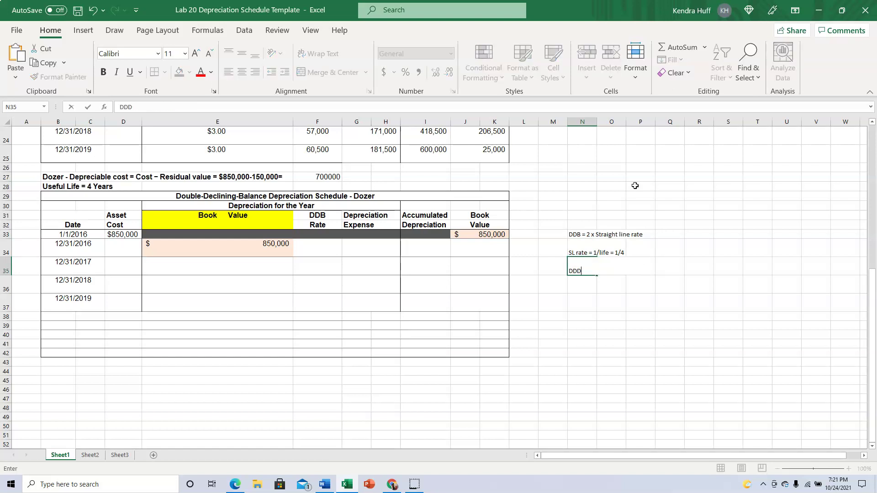
type("B ra")
key("Return")
key("Up")
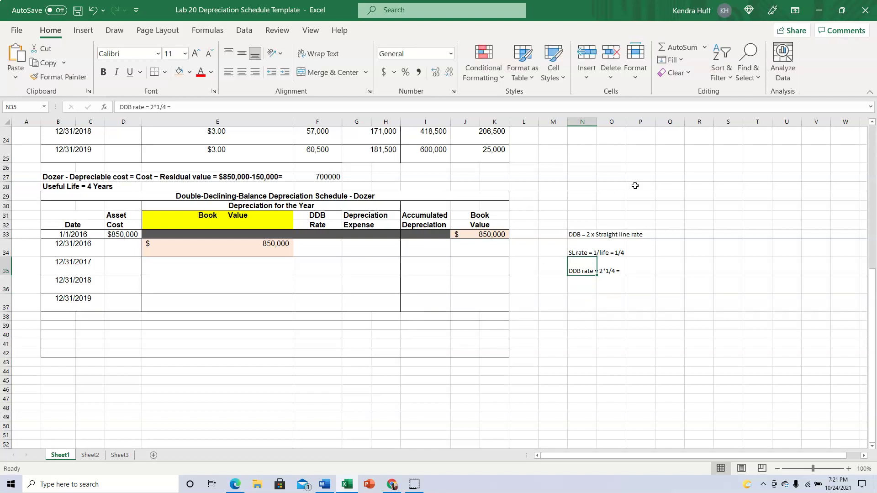
key("Right")
key("Right")
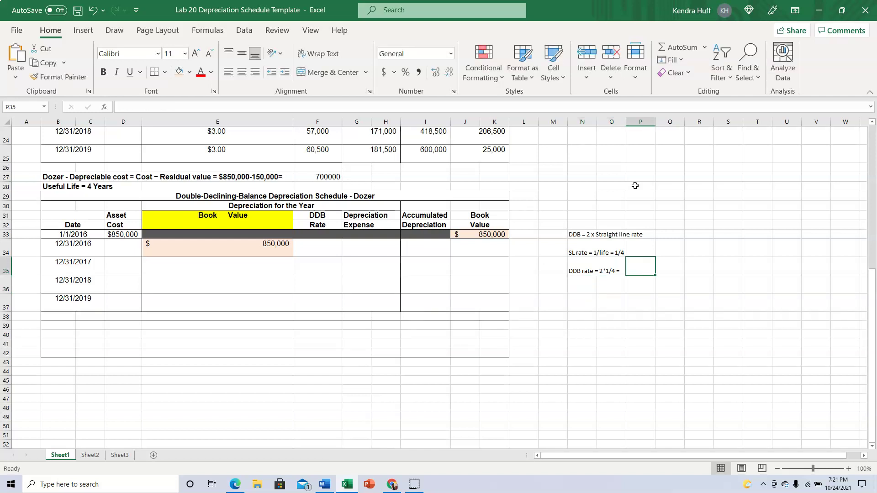
type("=2*1/4")
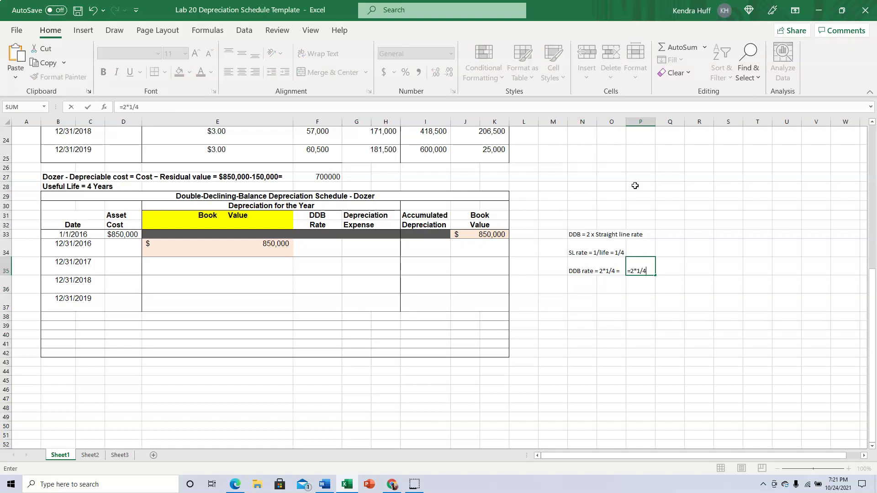
key("ctrl+Return")
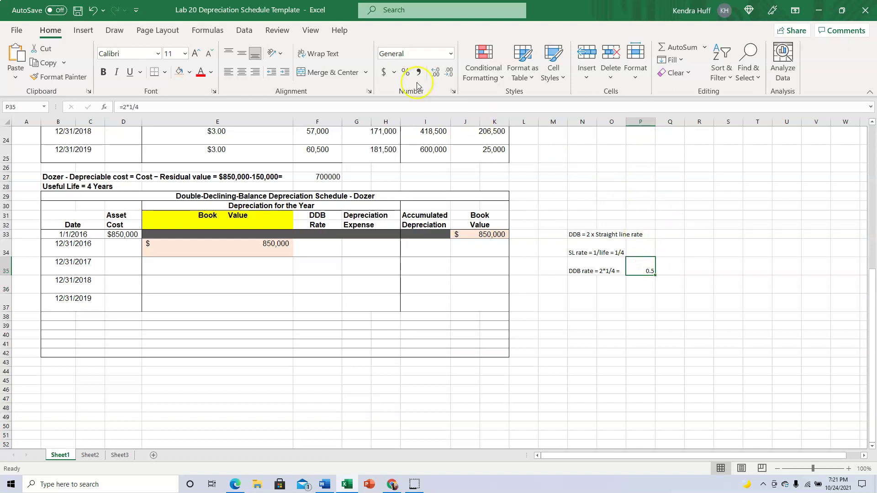
Enter the dozer's 12/31/2016 DDB rate in F34 with the formula =2*1/4
left_click(326, 249)
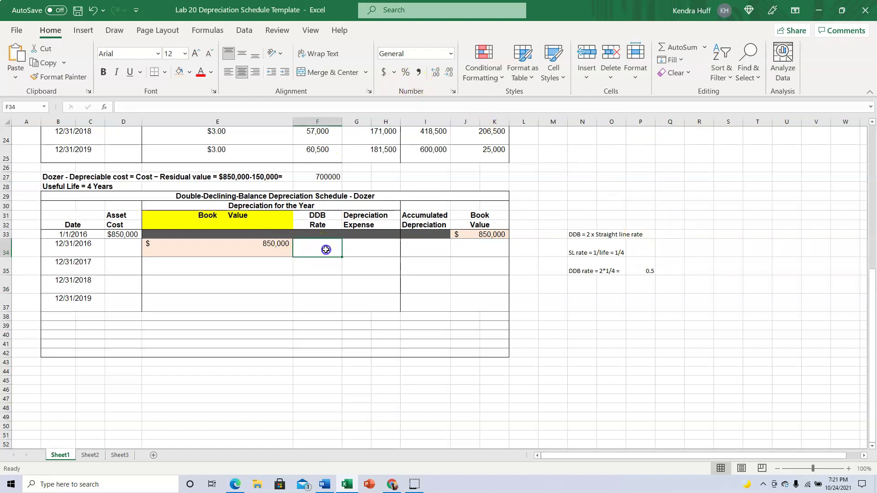
type("=")
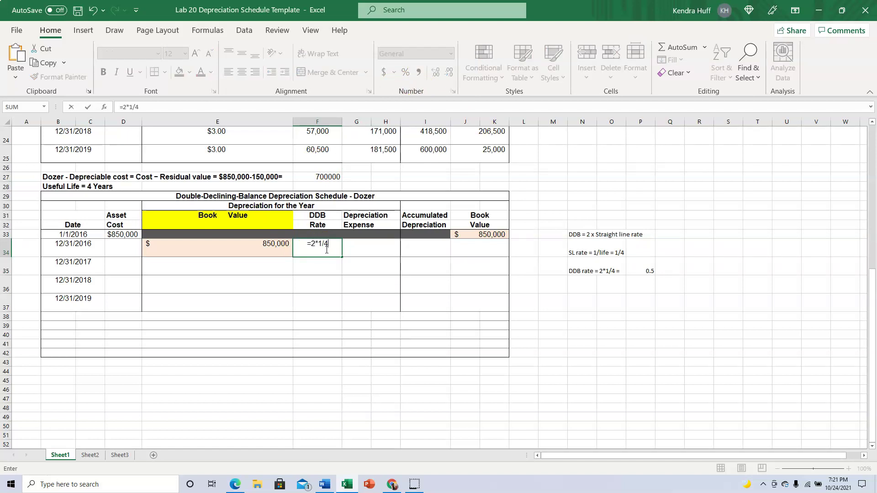
type("2*1/4")
key("Return")
Shade the DDB rate cell F34 and the rate notes in N33 through P35 the same light red
left_click(325, 249)
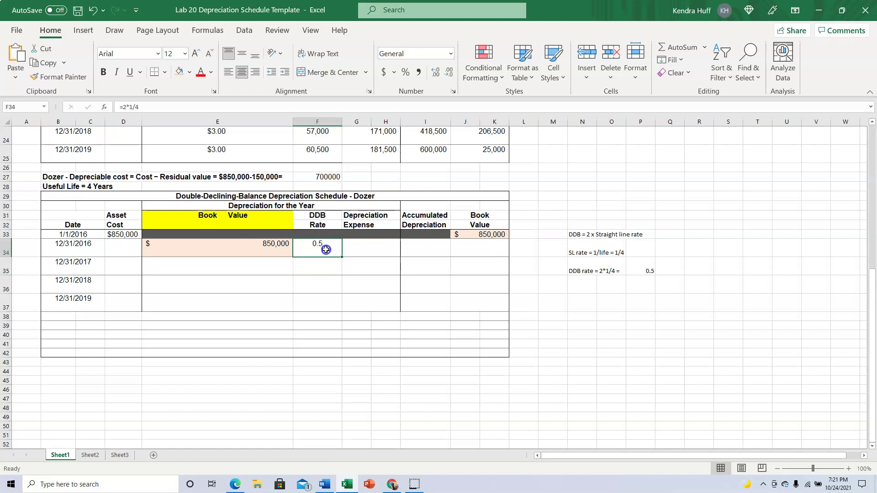
left_click(189, 72)
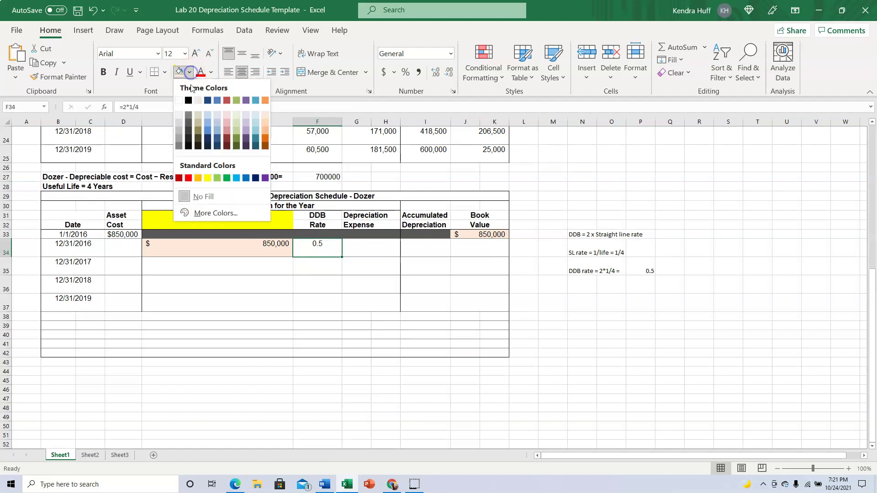
left_click(228, 127)
left_click_drag(576, 234, 647, 271)
left_click(179, 72)
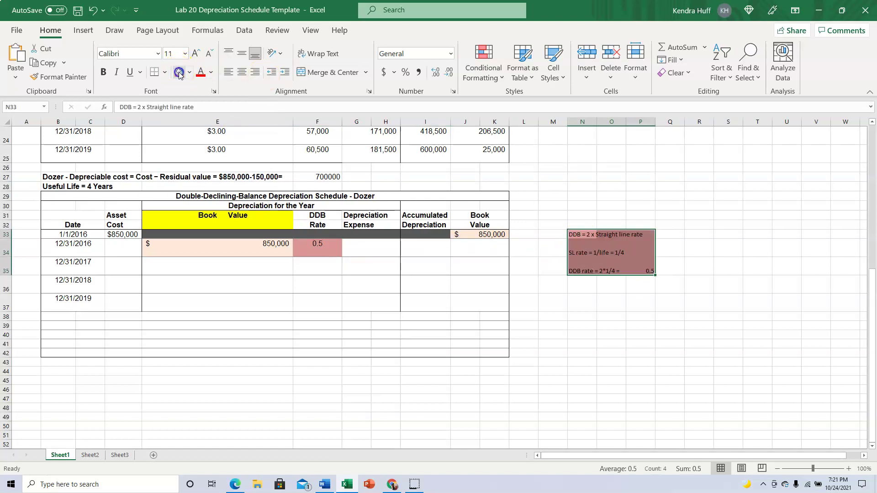
left_click(278, 307)
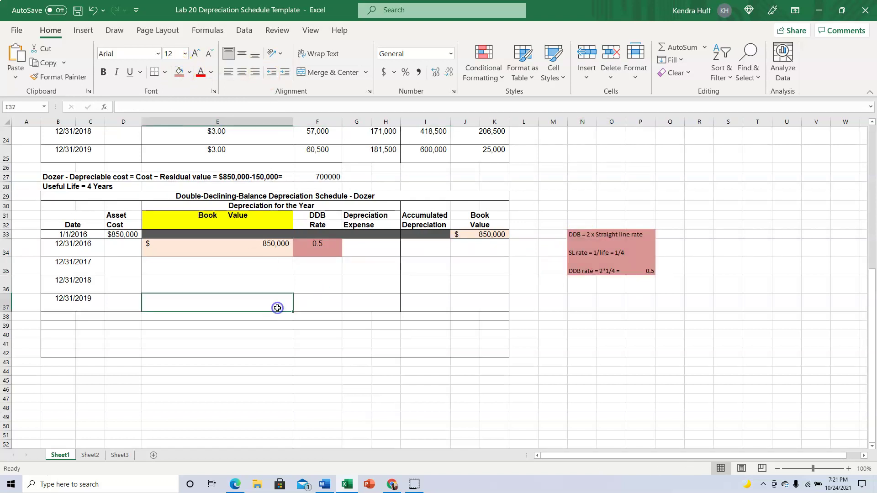
Calculate the 12/31/2016 depreciation expense in G34 as =E34*F34 and enter 425,000 as accumulated depreciation in I34
left_click(368, 256)
type("=E34*")
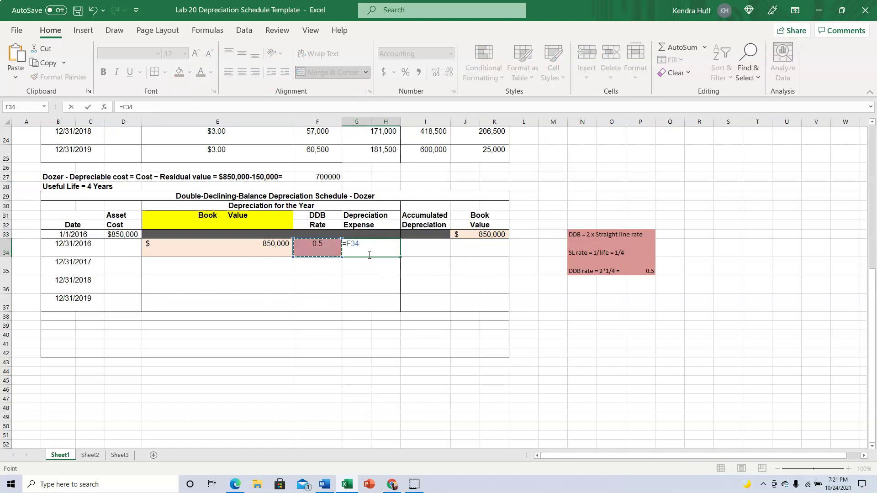
key("Left")
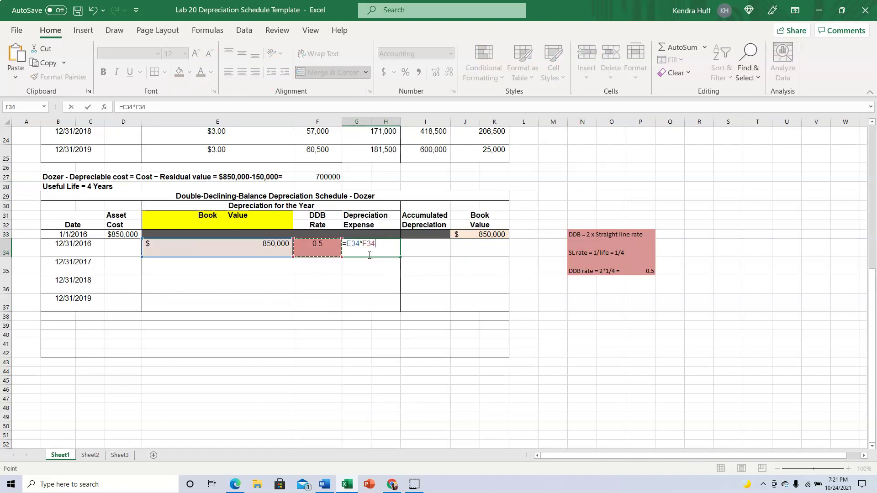
key("Return")
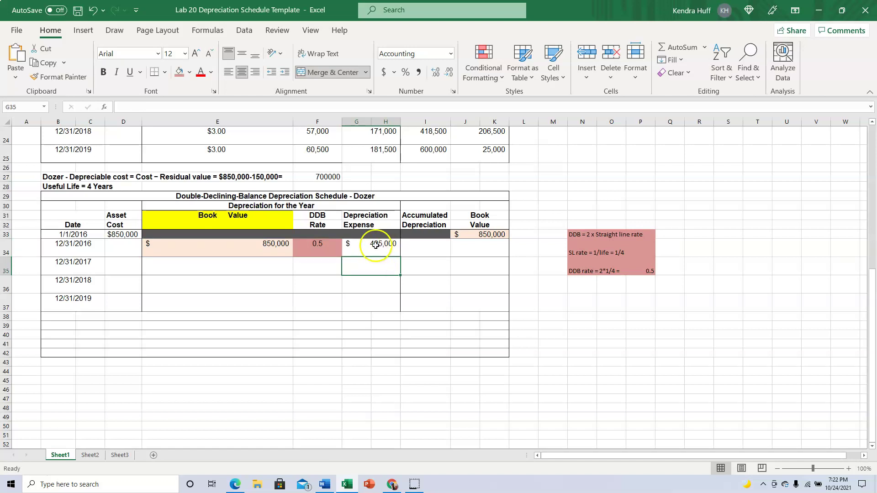
left_click(418, 251)
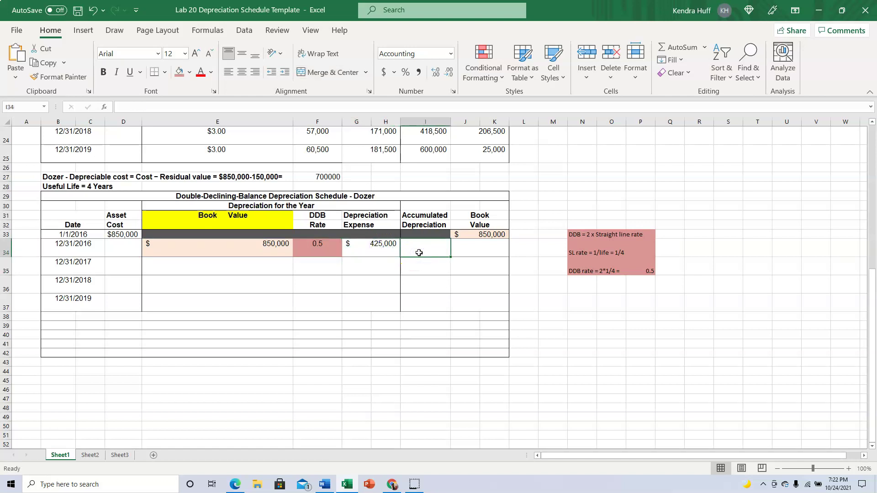
type("425,000")
key("Return")
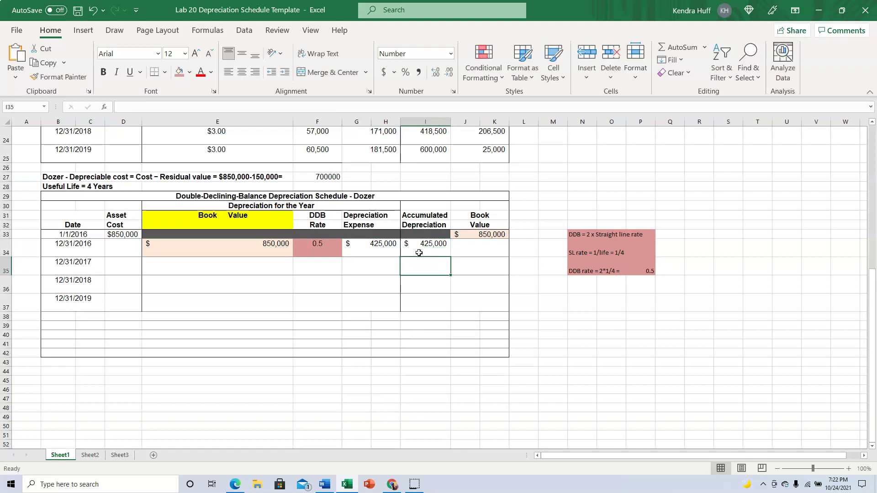
Calculate the dozer's 12/31/2016 ending book value in J34 with =J33-I34
left_click(467, 250)
type("=")
key("Up")
type("-")
key("Left")
key("Return")
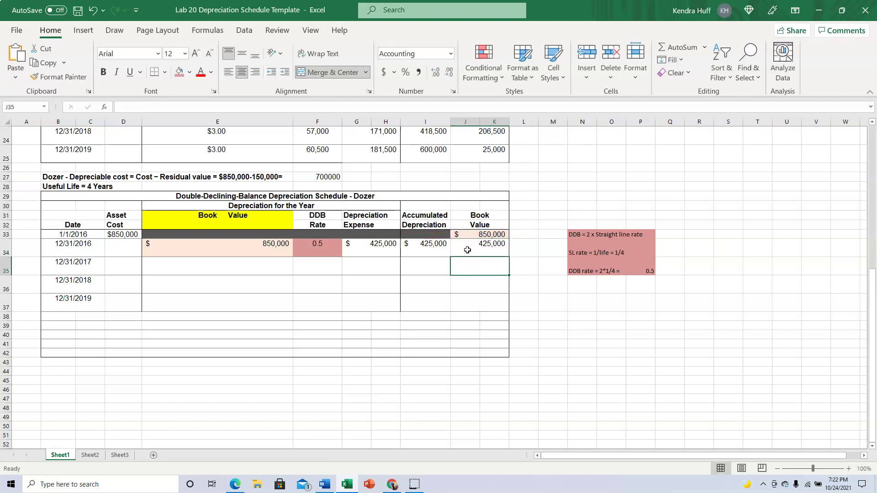
Shade the ending book value in J34 and the 12/31/2017 book value cell E35 light green
key("Left")
key("Left")
key("Left")
key("Left")
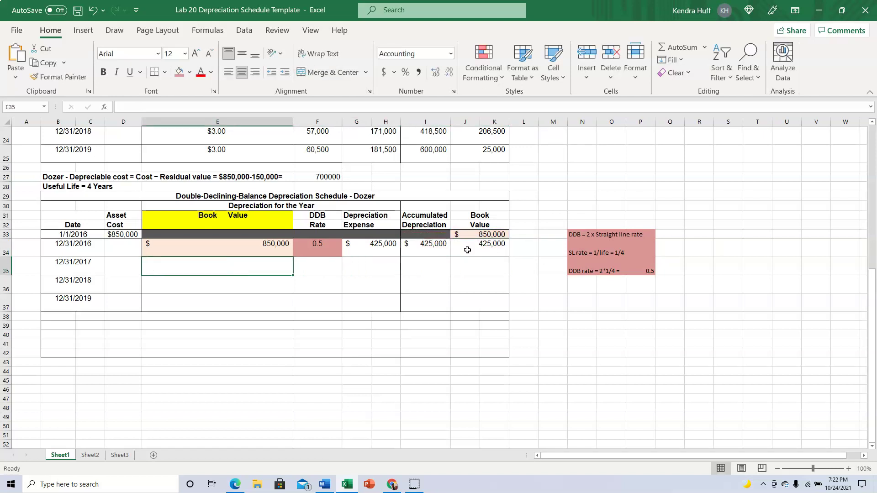
left_click(480, 248)
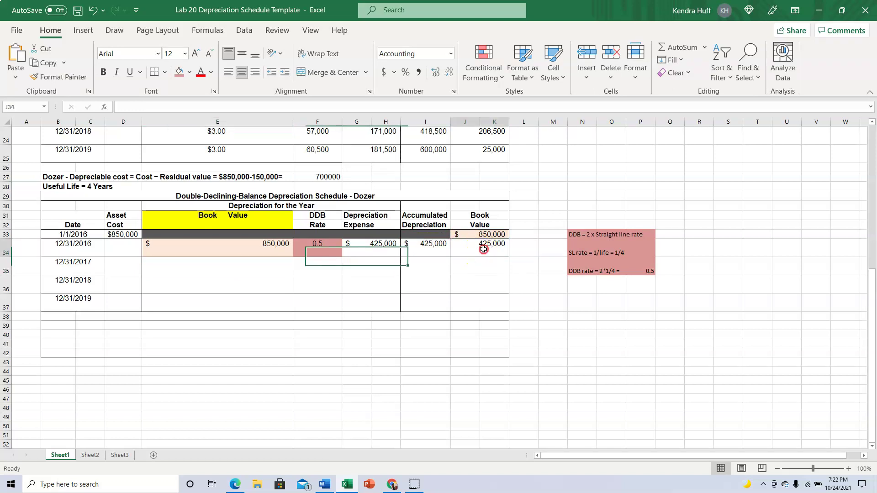
right_click(483, 249)
left_click(483, 249)
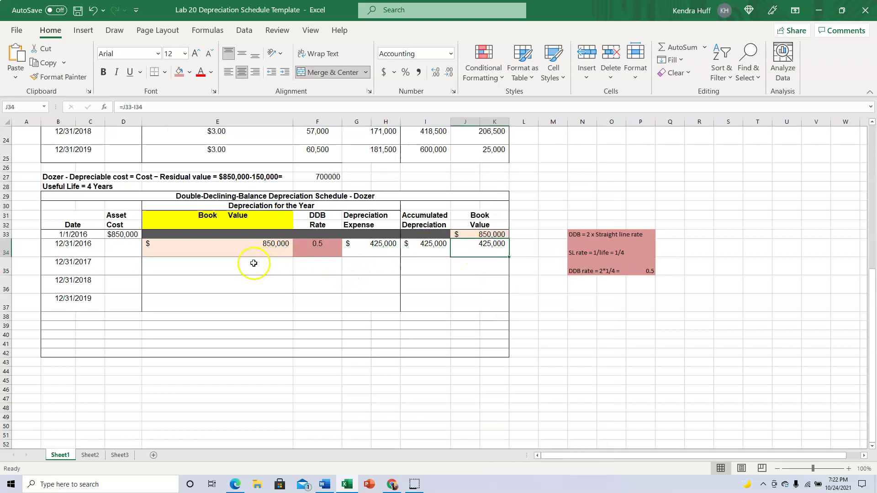
left_click(189, 73)
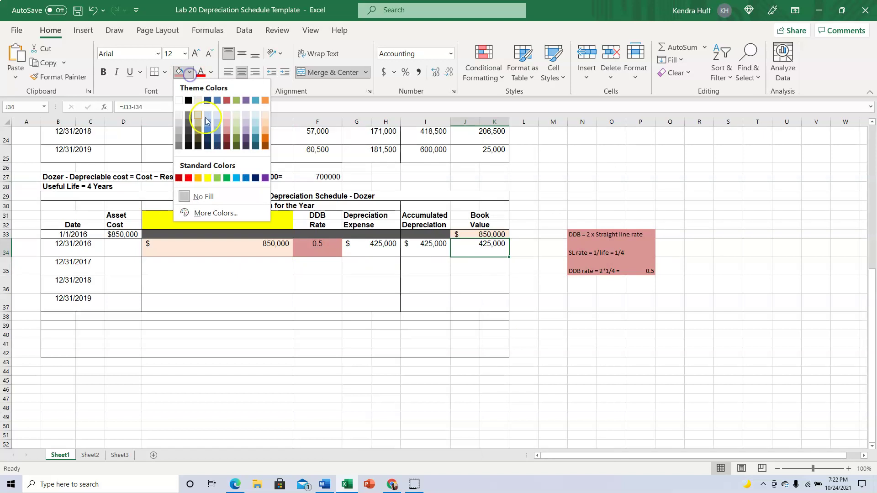
left_click(238, 133)
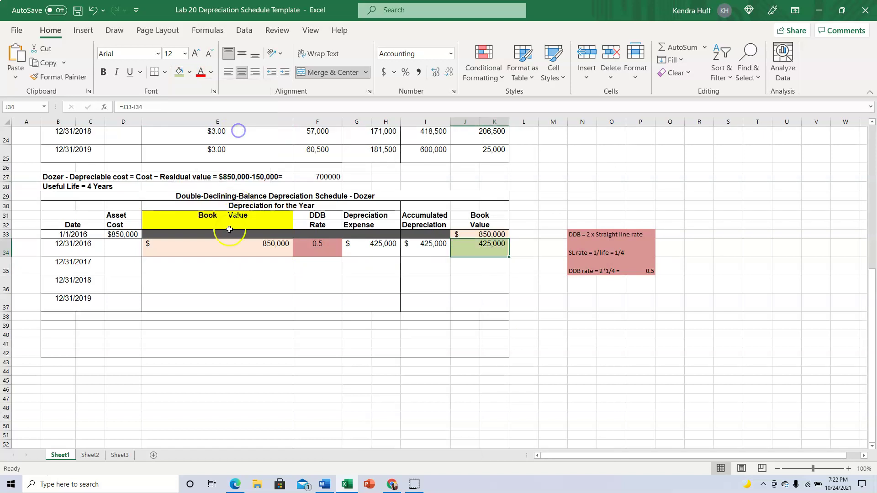
left_click(202, 271)
left_click(178, 73)
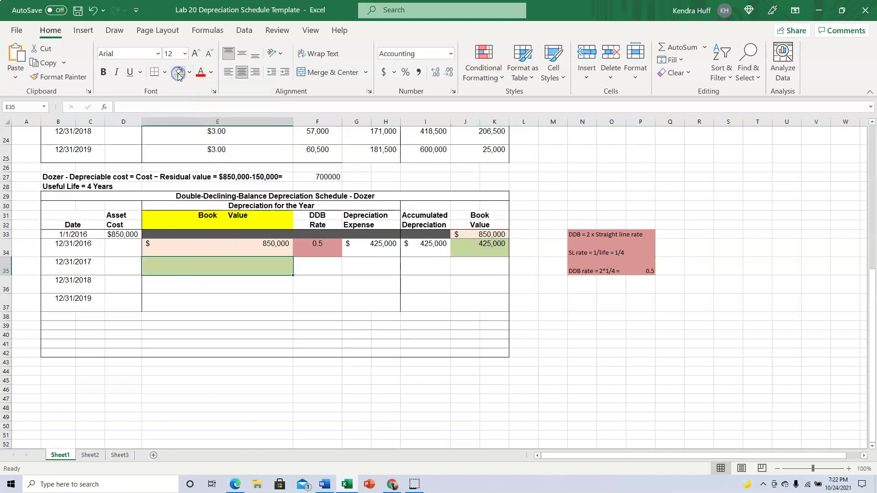
Enter 425,000 as the 12/31/2017 book value in E35 and 0.5 as the DDB rate in F35
type("4")
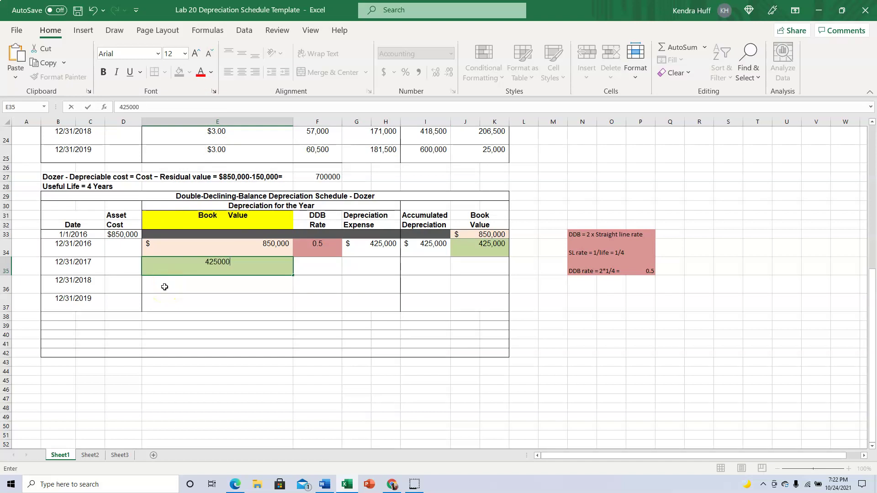
type("25,000")
key("Return")
key("Up")
key("Right")
type("0.5")
key("Return")
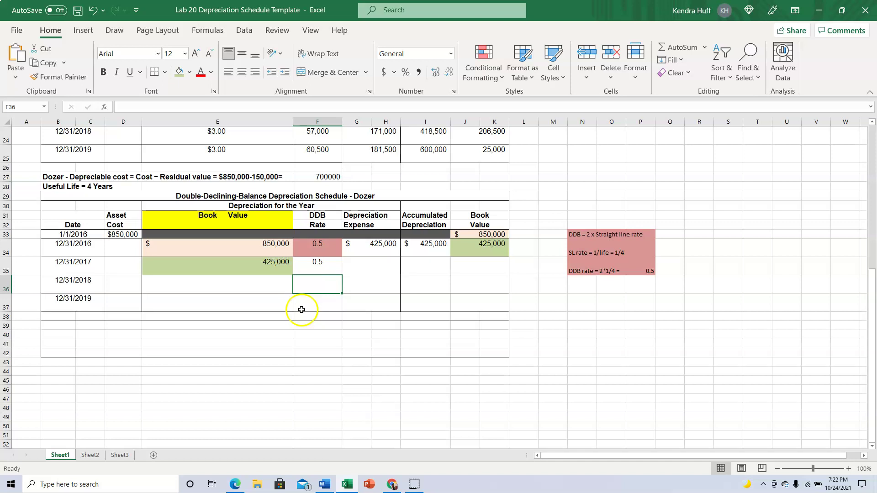
Calculate the dozer's 12/31/2017 depreciation expense in G35 with =E35*F35
left_click(364, 267)
type("=")
key("Left")
key("Left")
type("*")
key("Left")
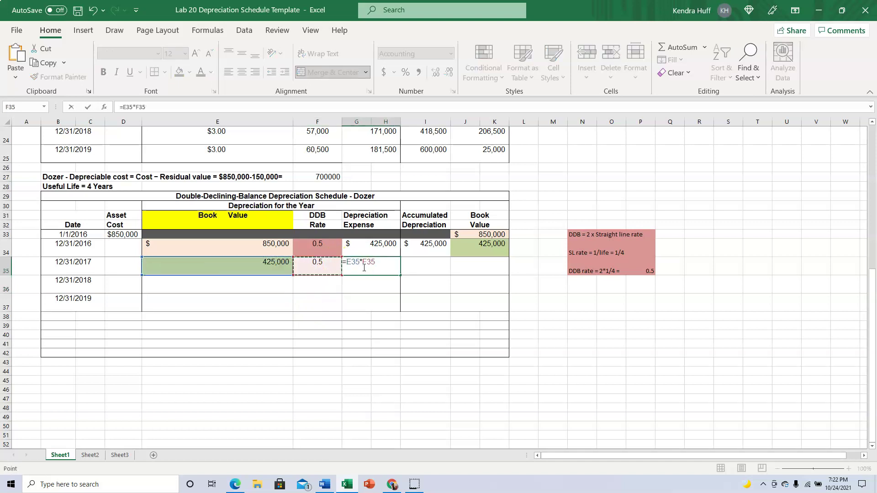
key("ctrl+Return")
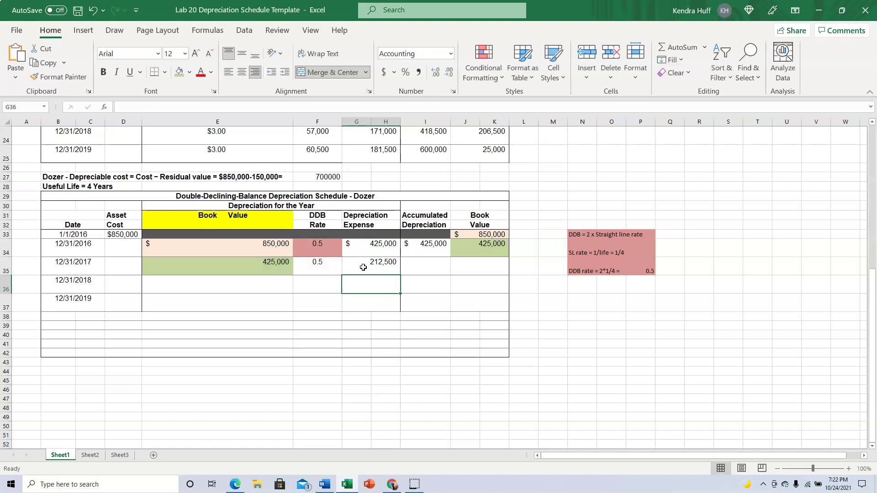
Calculate the dozer's 12/31/2017 accumulated depreciation in I35 by adding the year's expense in G35 to I34
left_click(418, 265)
type("=")
key("Up")
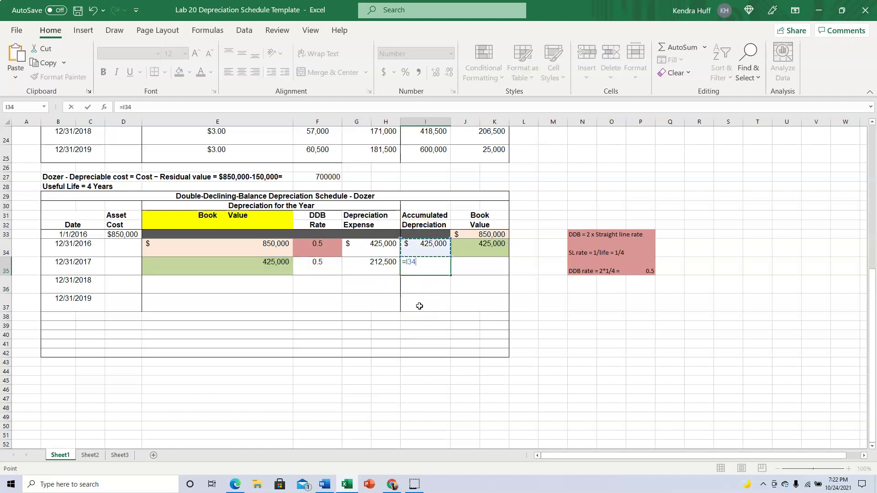
type("+")
key("Left")
key("Left")
key("ctrl+Return")
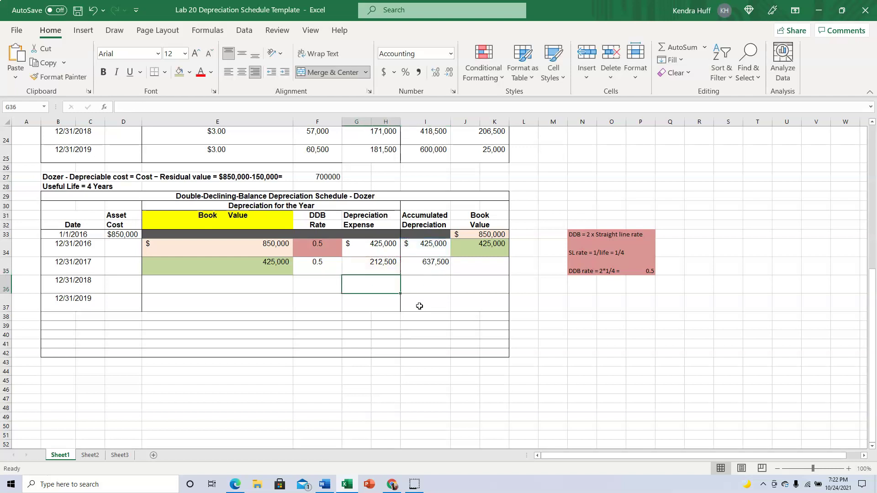
key("Right")
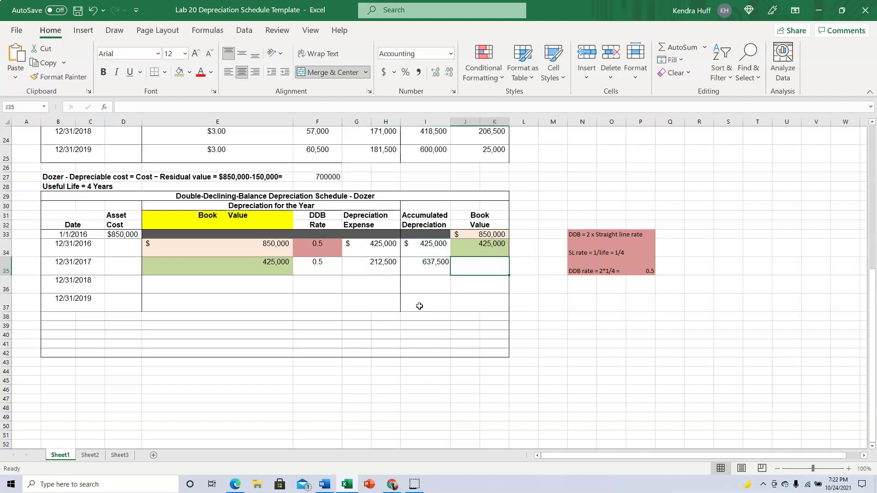
Calculate the dozer's 12/31/2017 ending book value in J35 with =J33-I35
type("=")
key("Up")
key("Up")
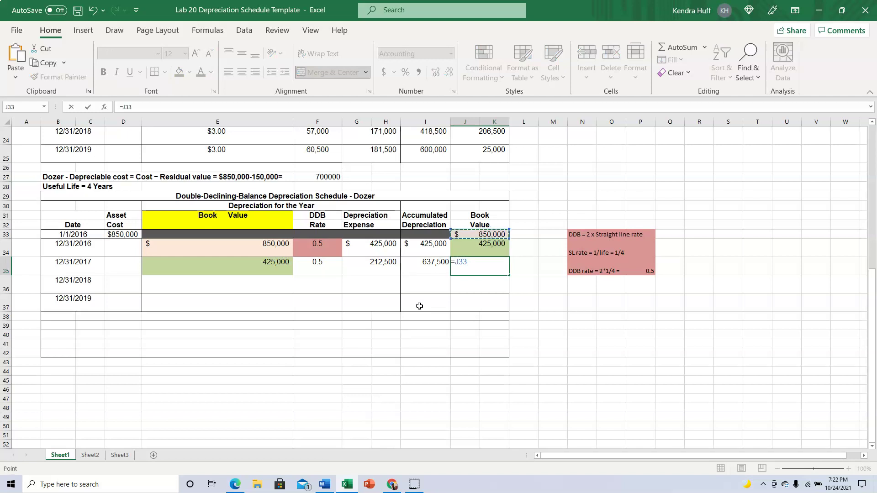
type("-")
key("Up")
key("Up")
key("Left")
key("Down")
key("Down")
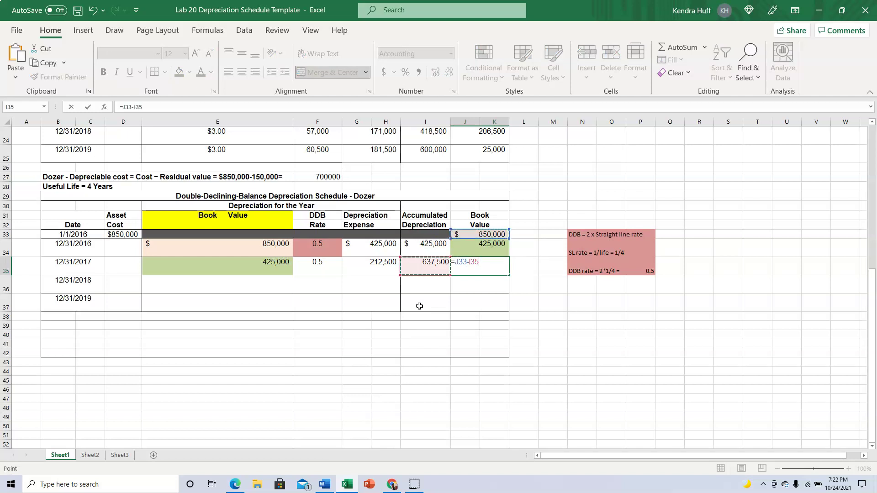
key("Return")
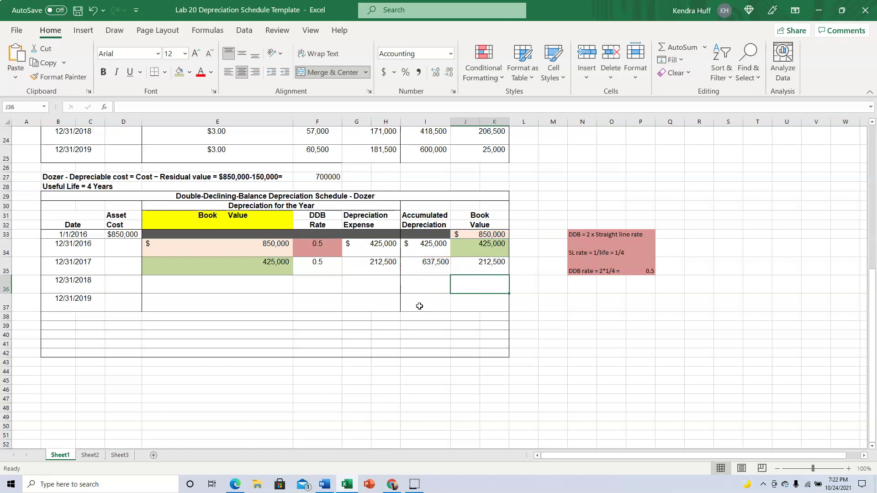
Shade the ending book value in J35 and the 12/31/2018 book value cell E36 light blue
left_click(486, 264)
left_click(201, 121)
left_click(189, 72)
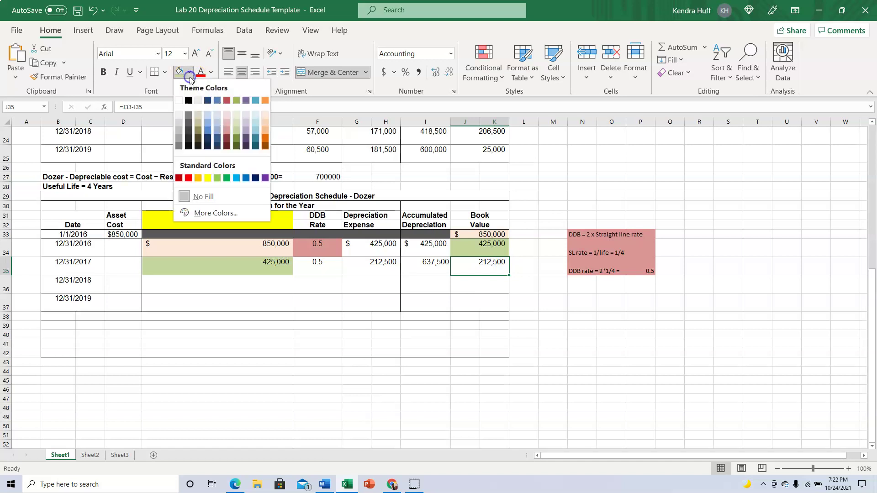
left_click(215, 133)
left_click(189, 282)
left_click(179, 72)
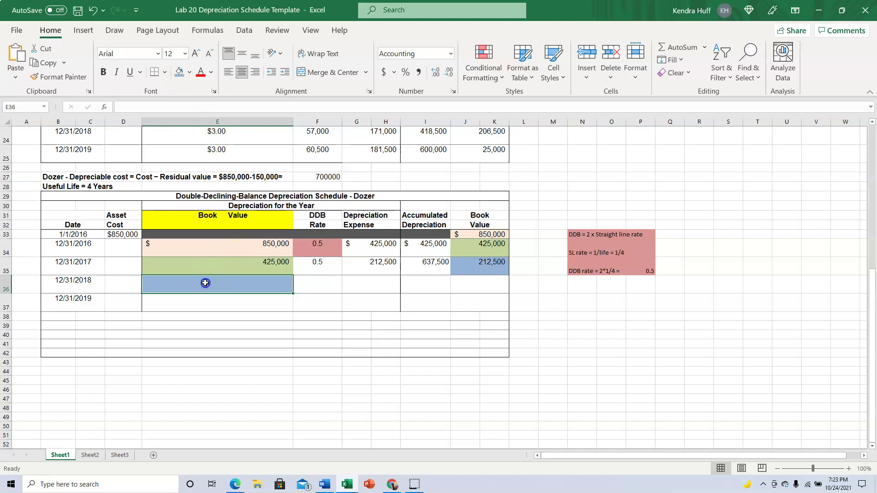
Enter 212,500 as the 12/31/2018 book value in E36 and 0.5 as the DDB rate in F36
type("2")
type("12,500")
key("Return")
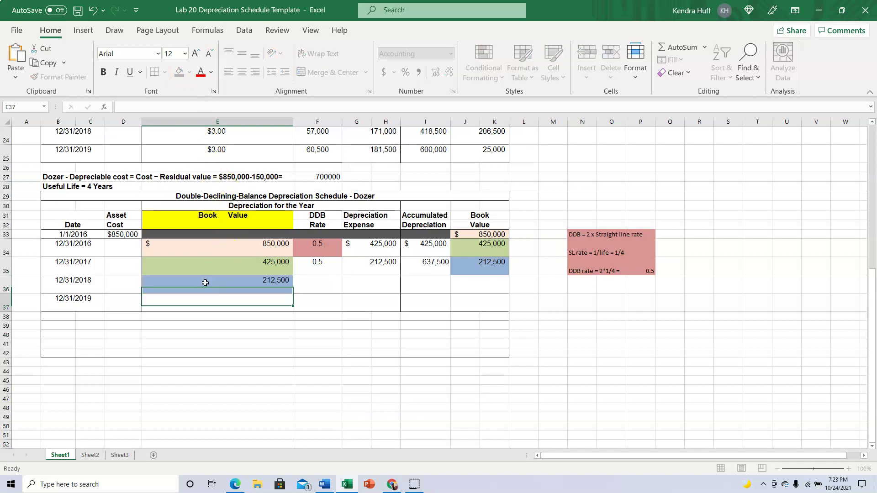
key("Up")
key("Right")
type(".")
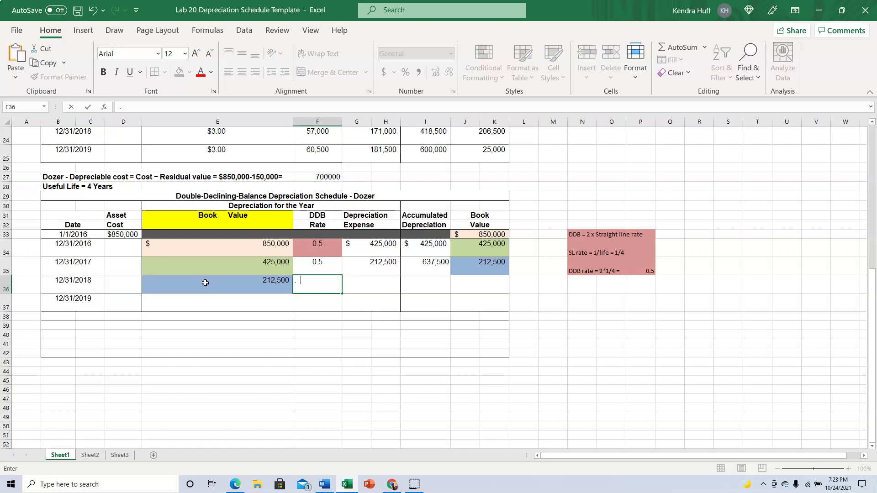
type("5")
key("Tab")
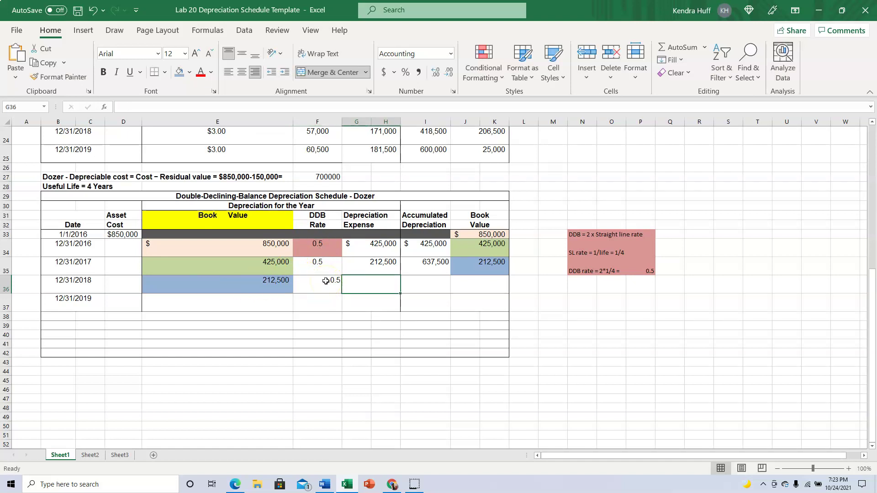
Calculate the dozer's 12/31/2018 depreciation expense in G36 with =E36*F36
type("=")
key("Left")
key("Left")
type("*")
key("Left")
key("Return")
Calculate the dozer's 12/31/2018 accumulated depreciation in I36 by adding the year's expense in G36 to I35
key("Up")
key("Right")
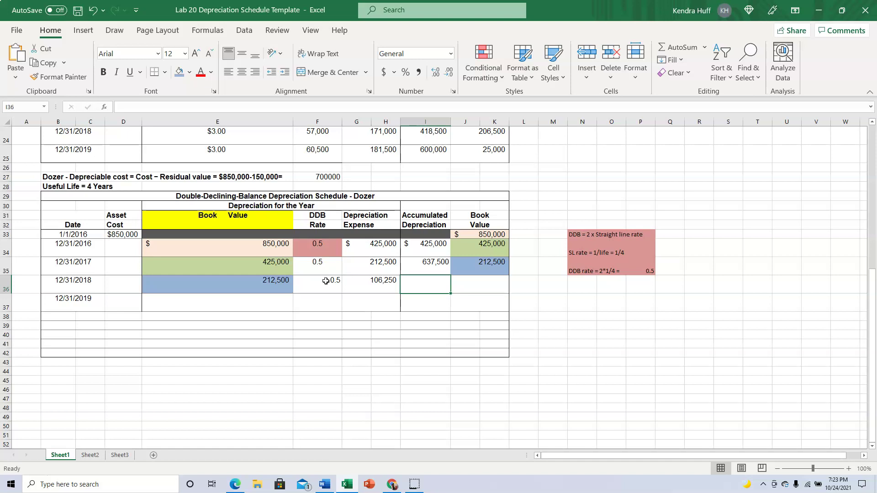
type("=")
key("Up")
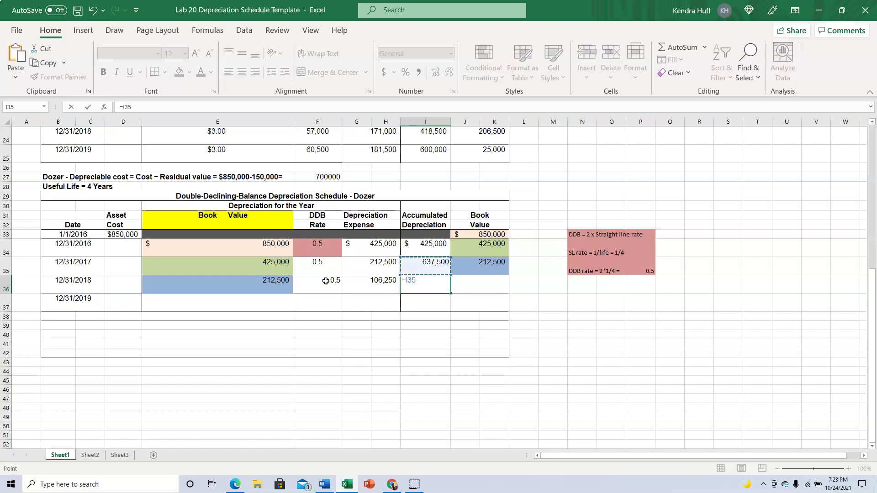
type("+")
key("Left")
key("Return")
Calculate the dozer's 12/31/2018 ending book value in J36 with =J33-I36
key("Up")
key("Left")
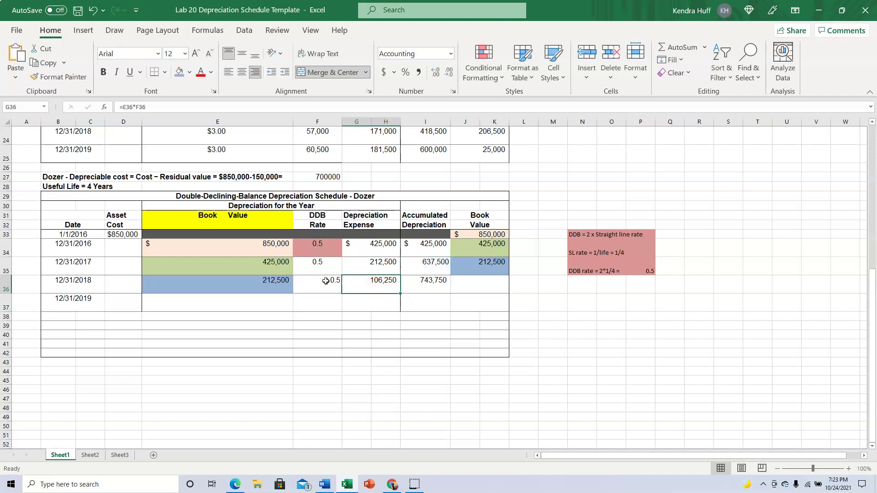
key("Right")
key("Right")
type("=")
key("Up")
key("Up")
key("Up")
key("Up")
key("Down")
type("-")
key("Left")
key("Up")
key("Up")
key("Up")
key("Down")
key("Down")
key("Down")
key("ctrl+Return")
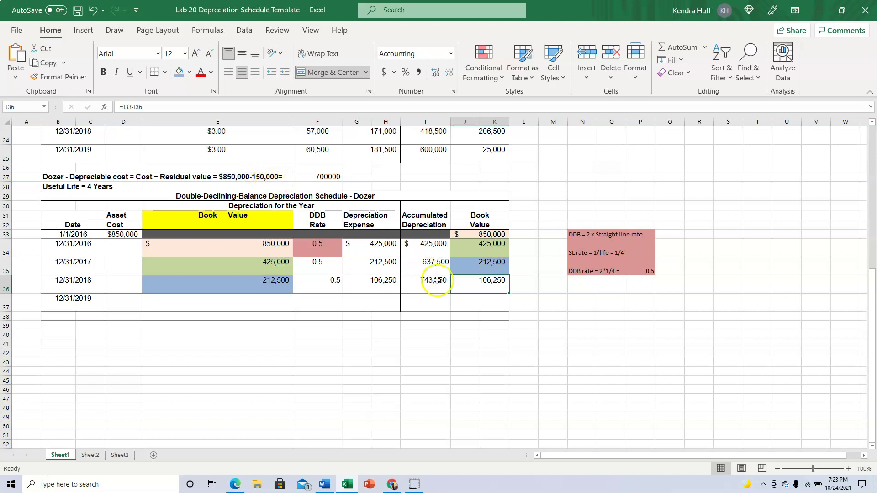
Add the note "Should be the residual value of $150,000" in L36 beside the 12/31/2018 ending book value
scroll(540, 154, "up", 2)
scroll(541, 154, "up", 4)
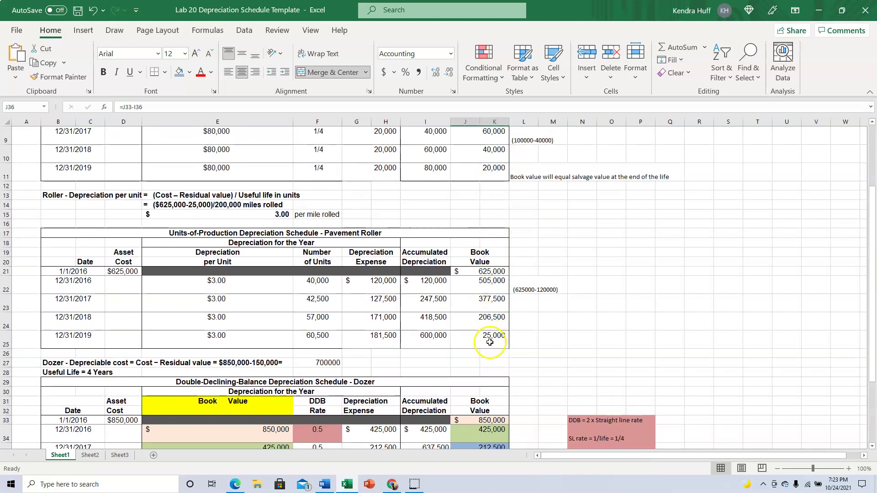
scroll(490, 342, "down", 5)
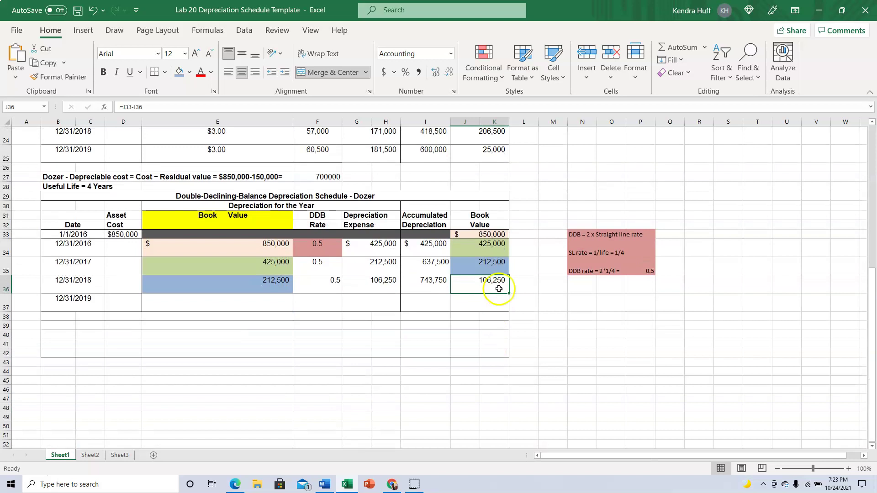
left_click(526, 286)
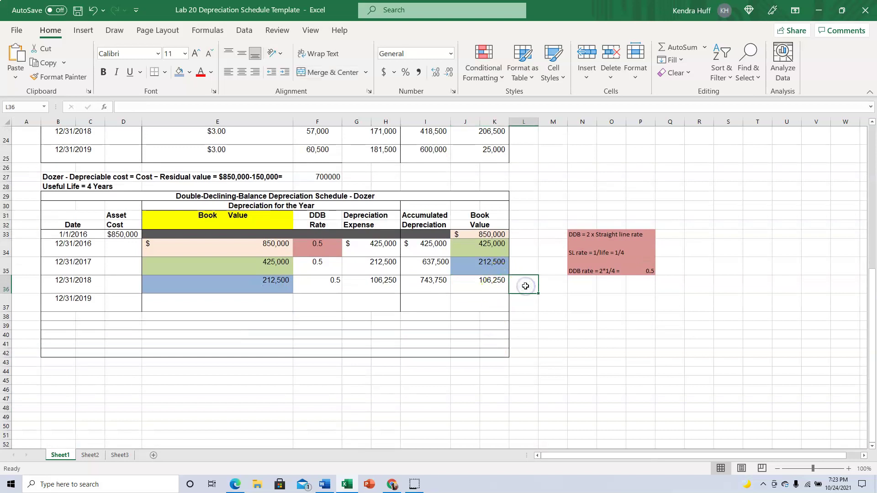
type("Should be the residual value of $150,000")
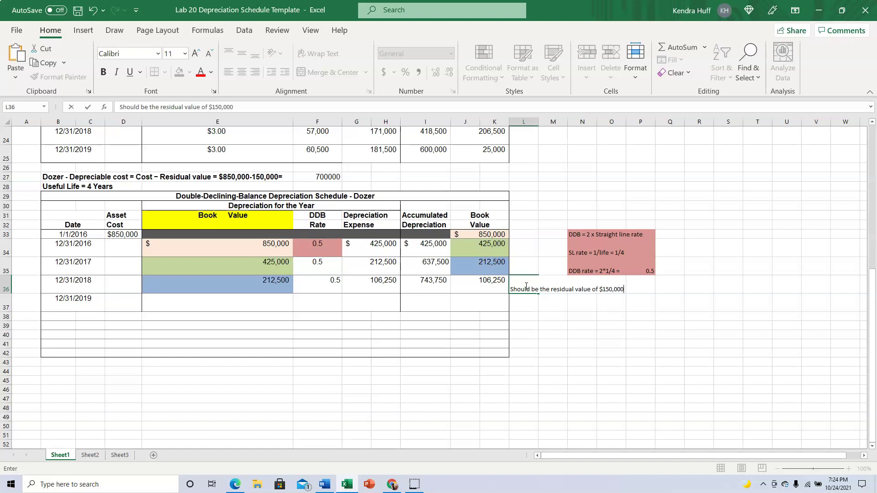
key("Return")
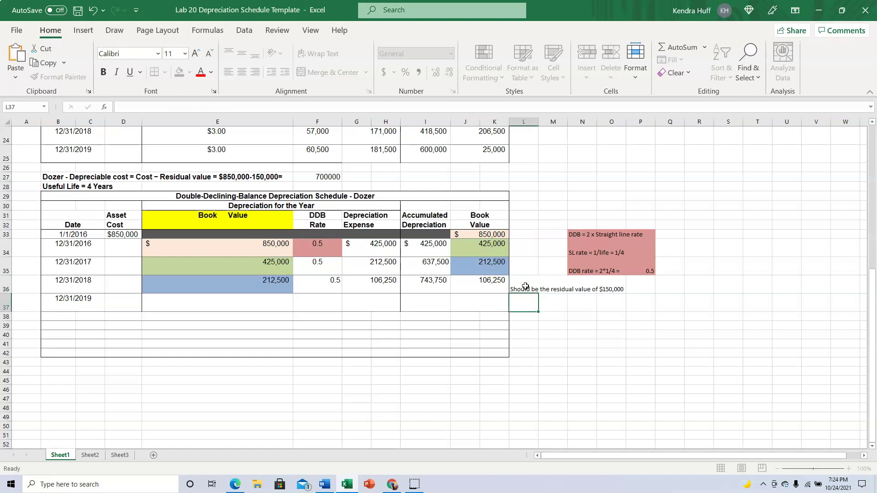
left_click(526, 287)
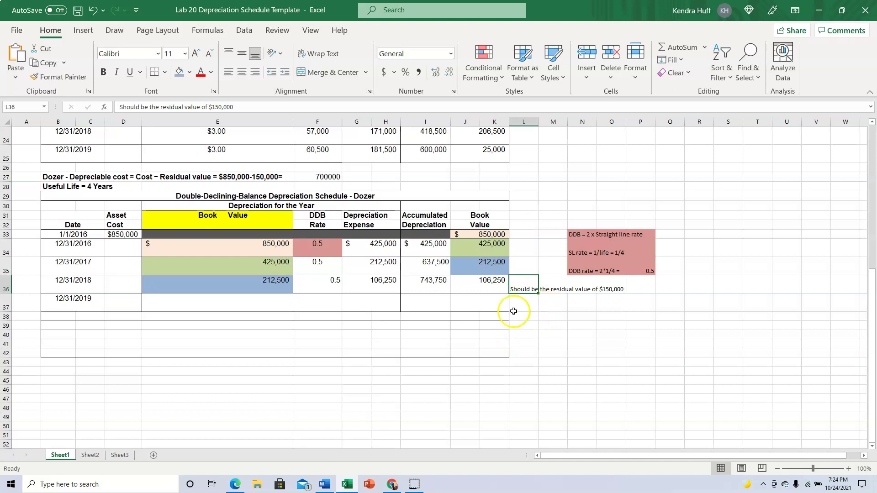
Apply strikethrough to the 12/31/2018 book value and DDB rate in E36:F36
left_click_drag(244, 283, 311, 286)
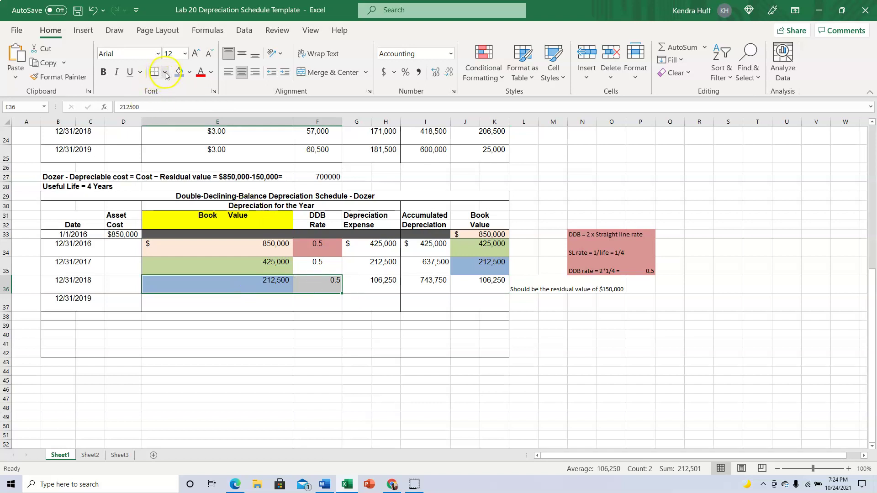
left_click(140, 76)
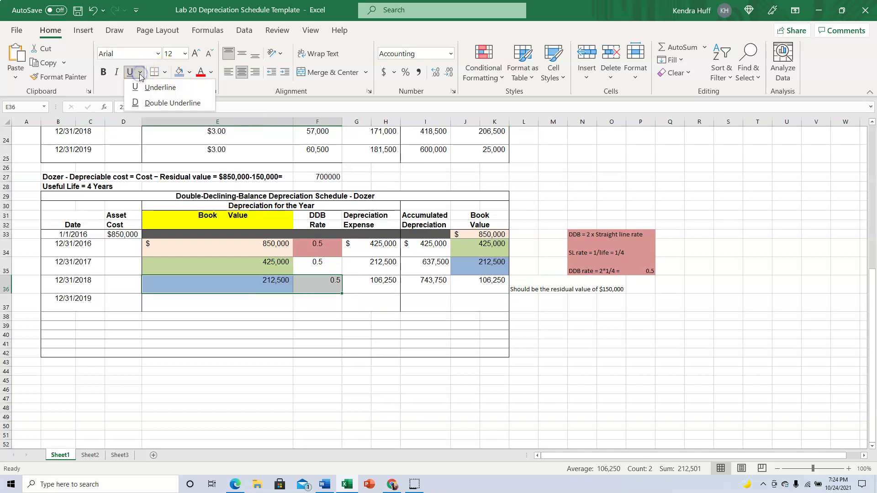
left_click(216, 92)
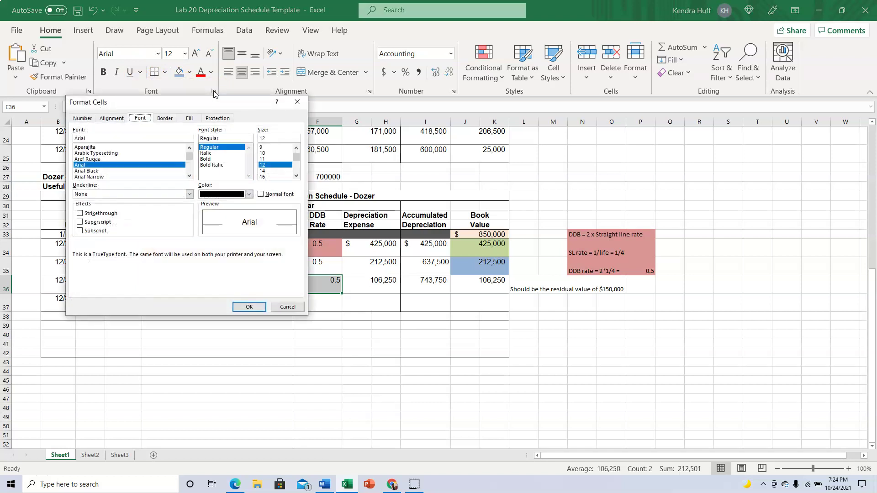
left_click(81, 214)
left_click(244, 306)
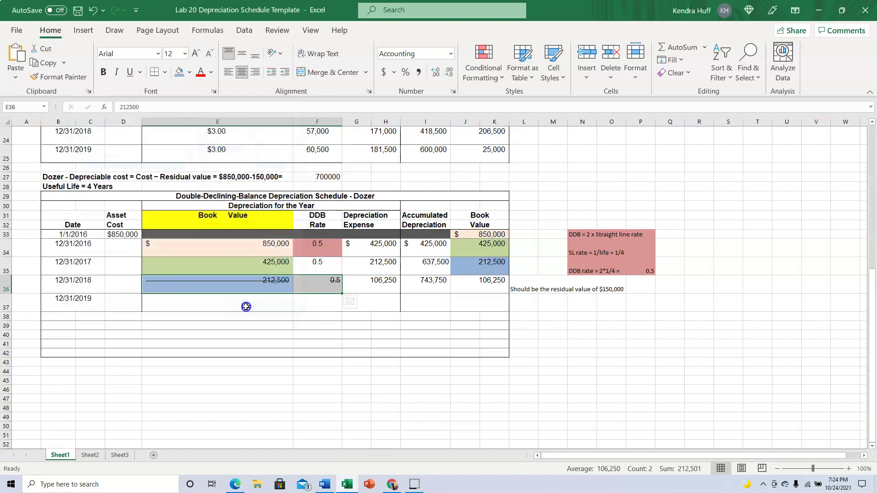
left_click(263, 332)
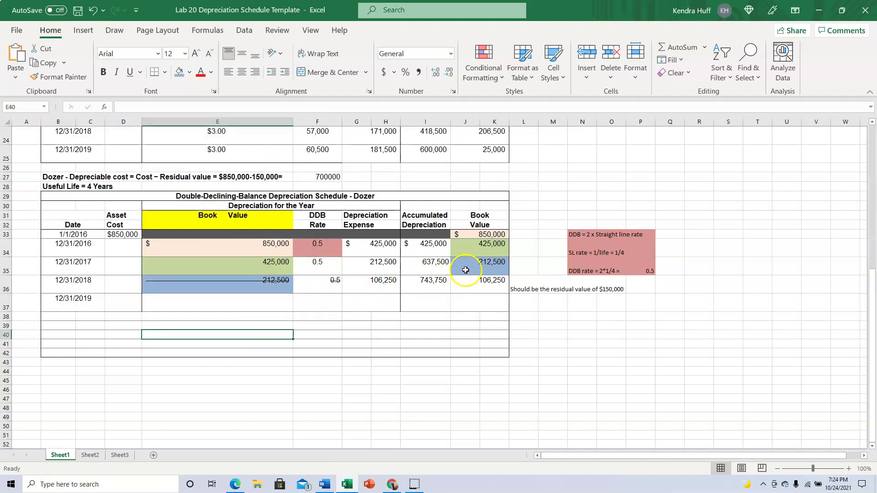
Replace the 12/31/2018 ending book value in J36 with the residual value of 150,000
left_click(484, 284)
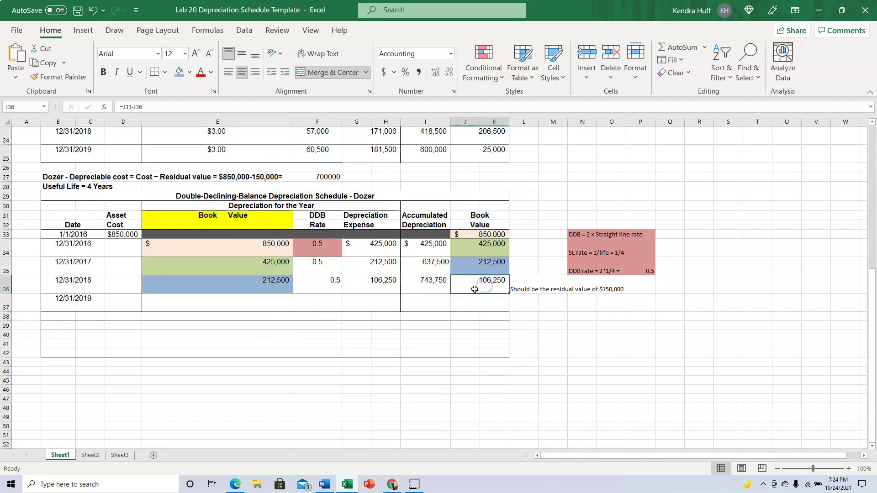
type("150,")
type("000")
key("Return")
left_click(483, 288)
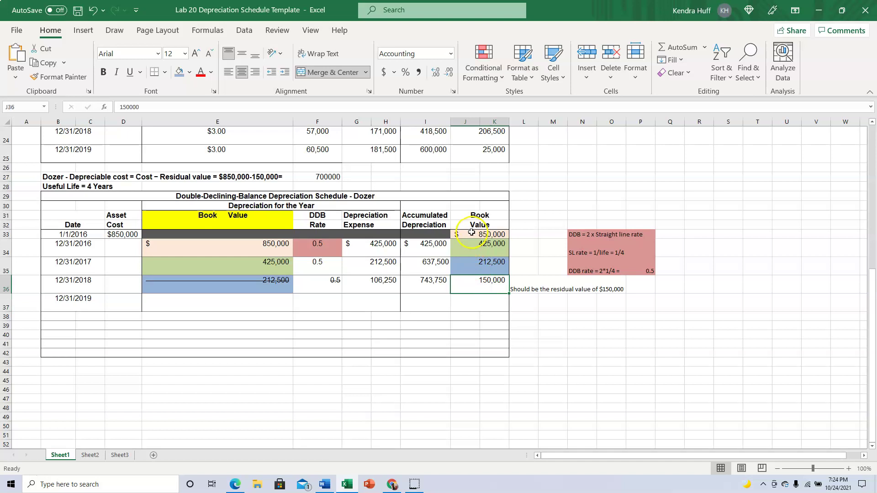
left_click(471, 290)
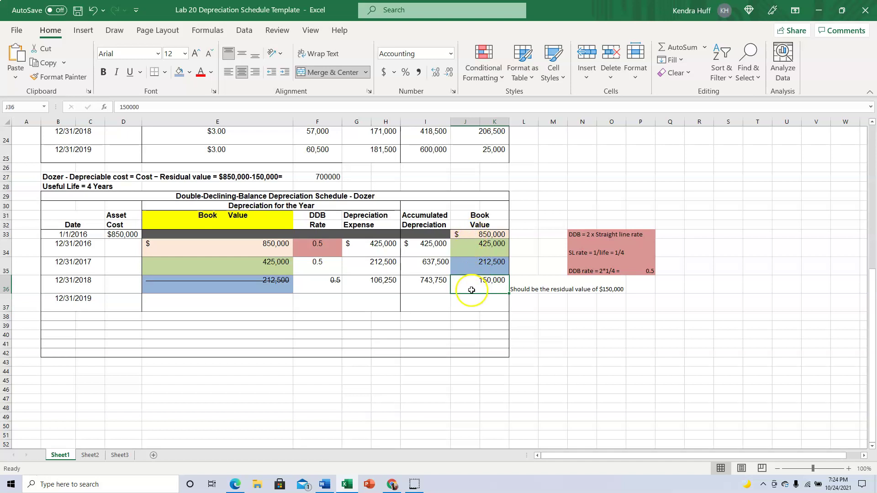
Replace the 12/31/2018 accumulated depreciation in I36 with 700000
left_click(414, 285)
key("F2")
key("Escape")
type("700000")
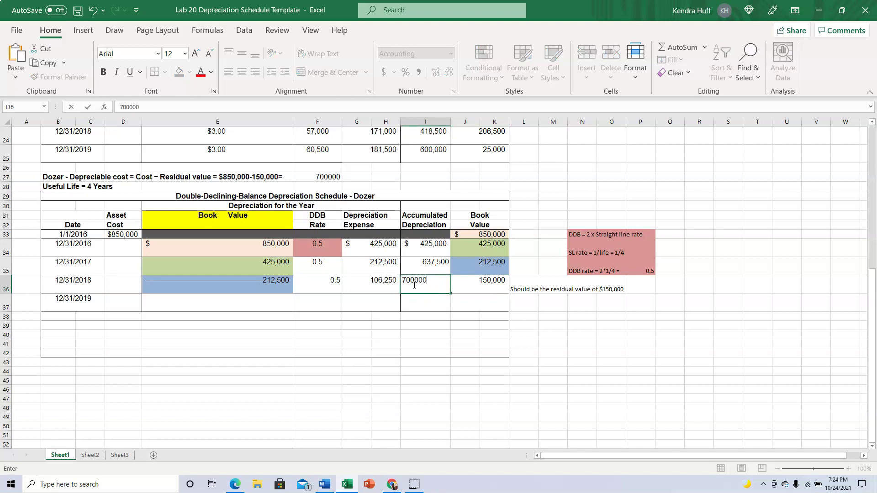
key("ctrl+Return")
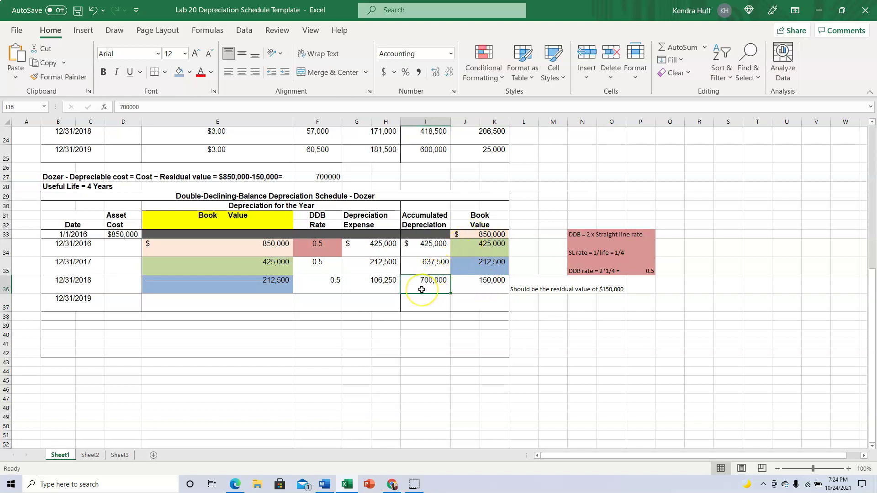
left_click(377, 287)
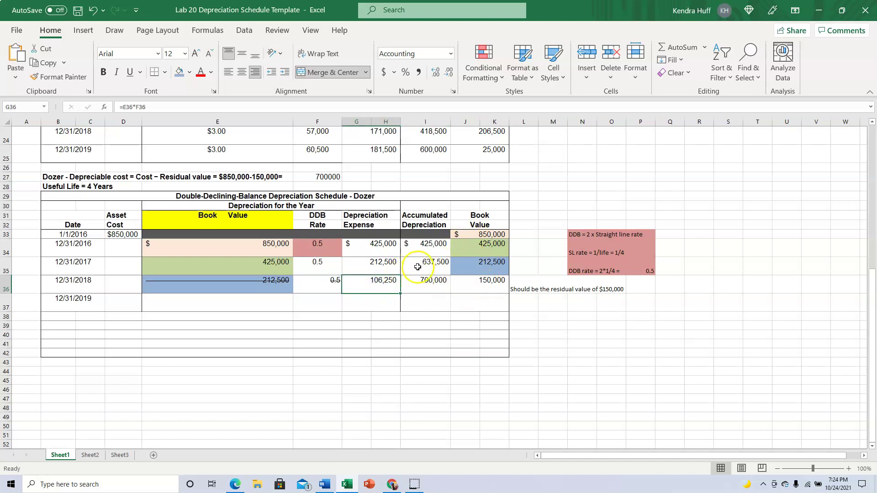
left_click(373, 304)
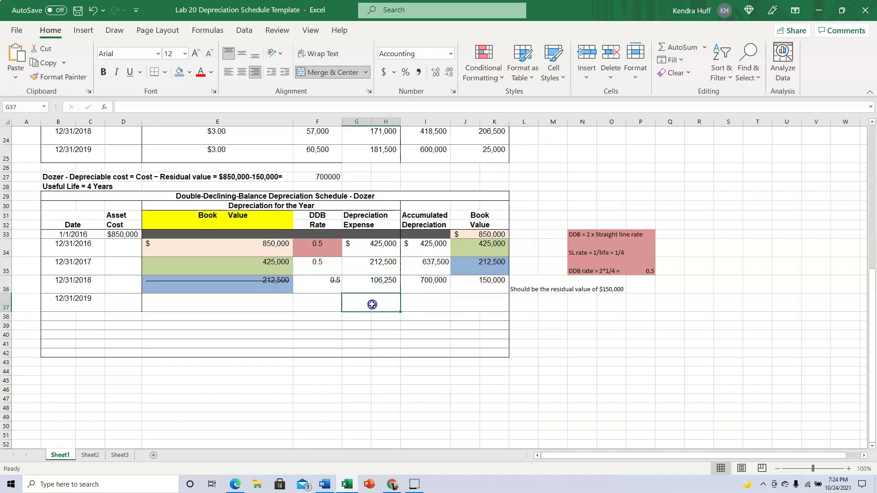
type("(637500")
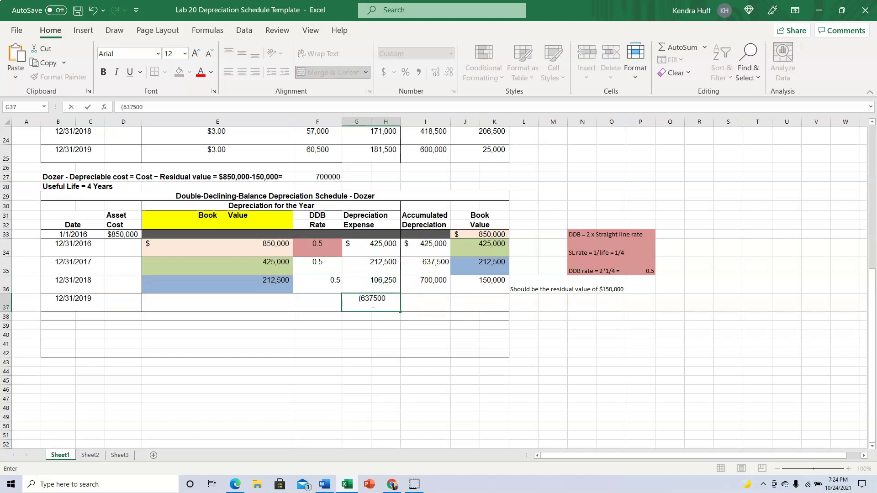
type("-")
key("BackSpace")
key("BackSpace")
key("BackSpace")
key("BackSpace")
type("700000-637500")
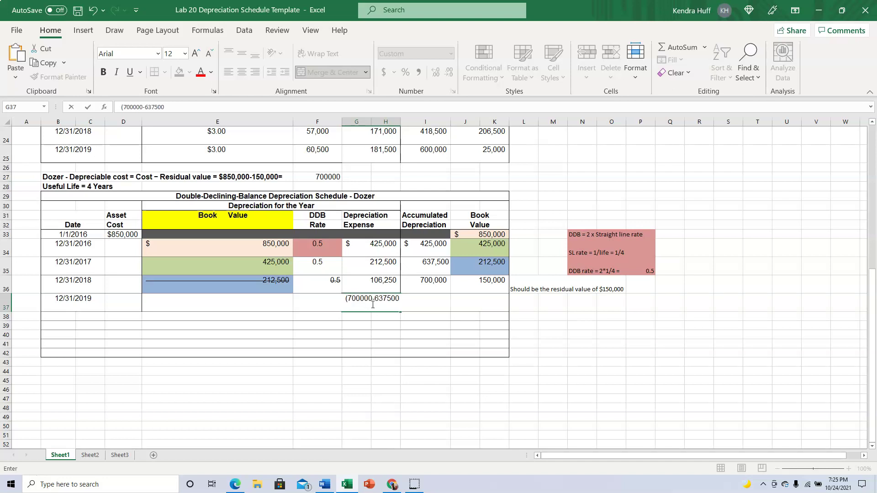
type(")")
key("Return")
Recalculate the dozer's 12/31/2018 depreciation expense in G36 with =I36-I35
key("Up")
key("Up")
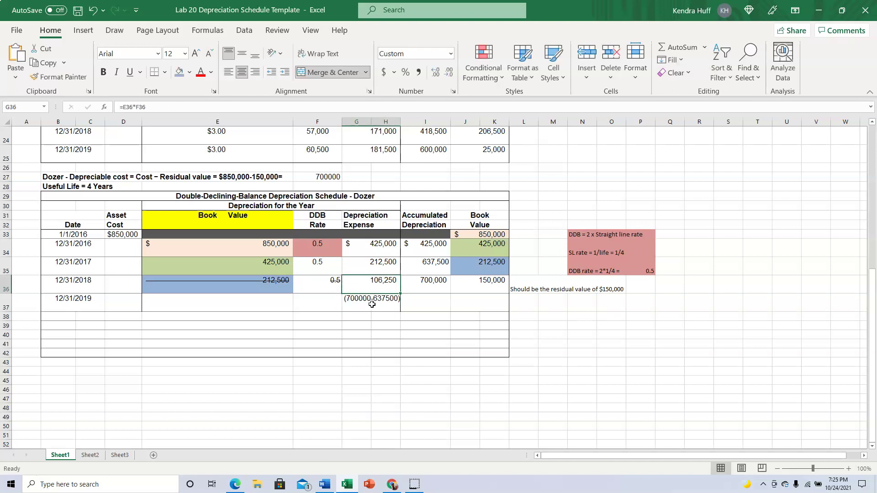
type("=")
left_click(433, 282)
type("-")
left_click(434, 266)
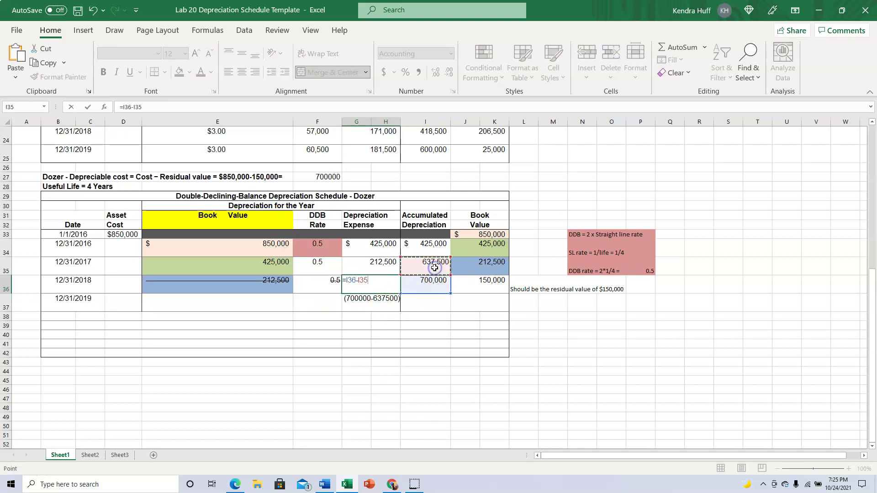
key("Return")
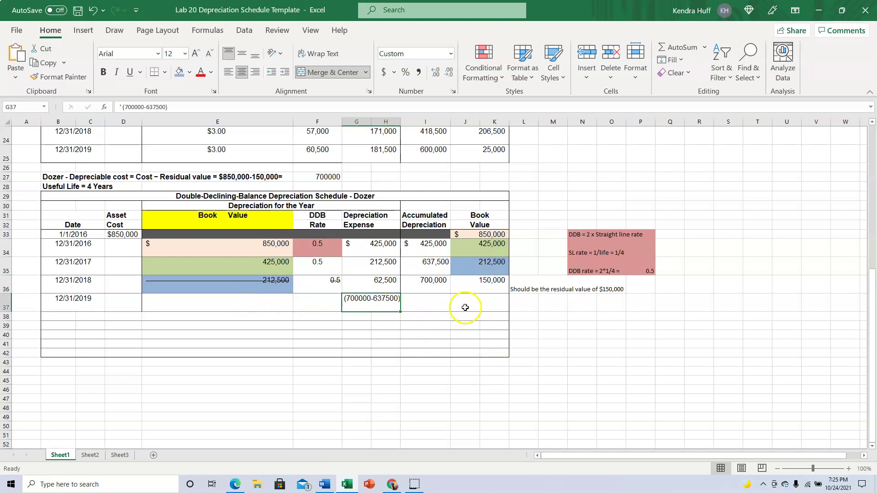
Enter the note "Nothing here." in E37, the book value cell of the dozer's 12/31/2019 row
left_click(438, 302)
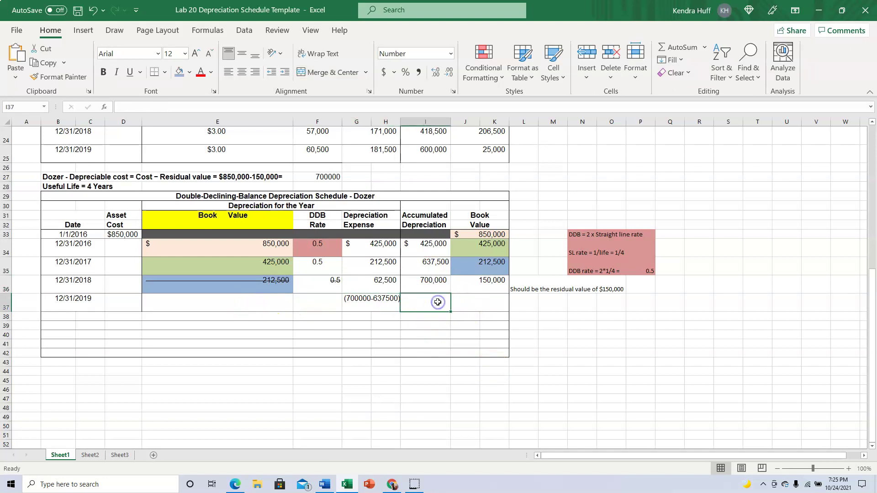
double_click(259, 302)
type("Nothing")
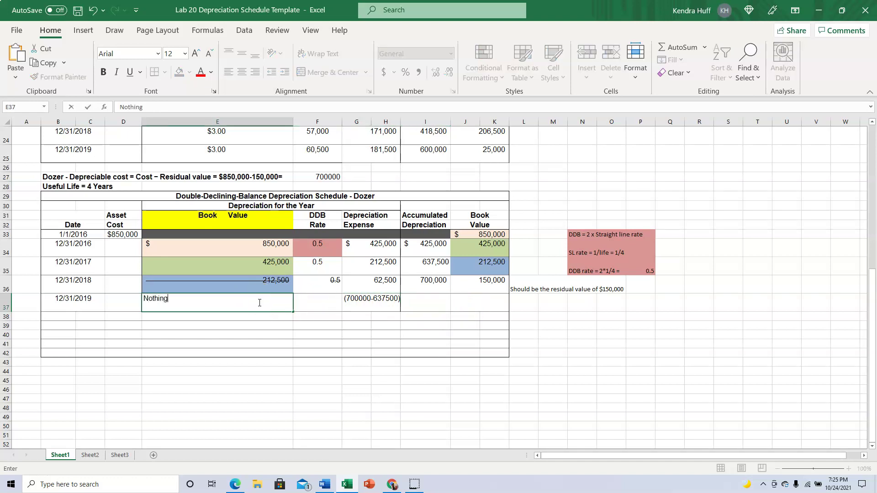
type(" here becau")
key("Return")
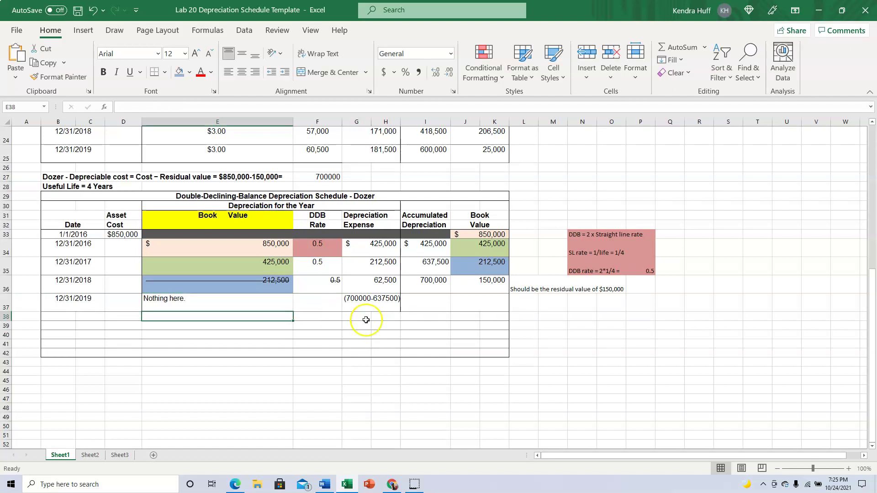
scroll(488, 340, "up", 2)
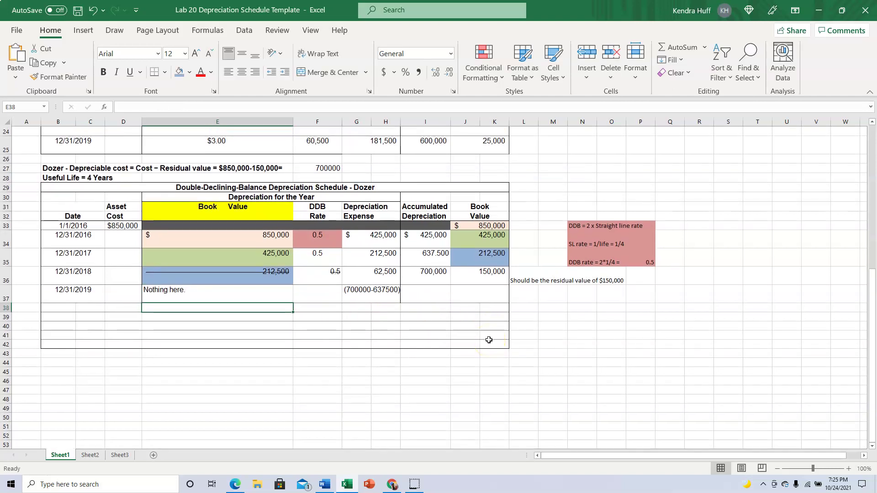
scroll(489, 340, "up", 1)
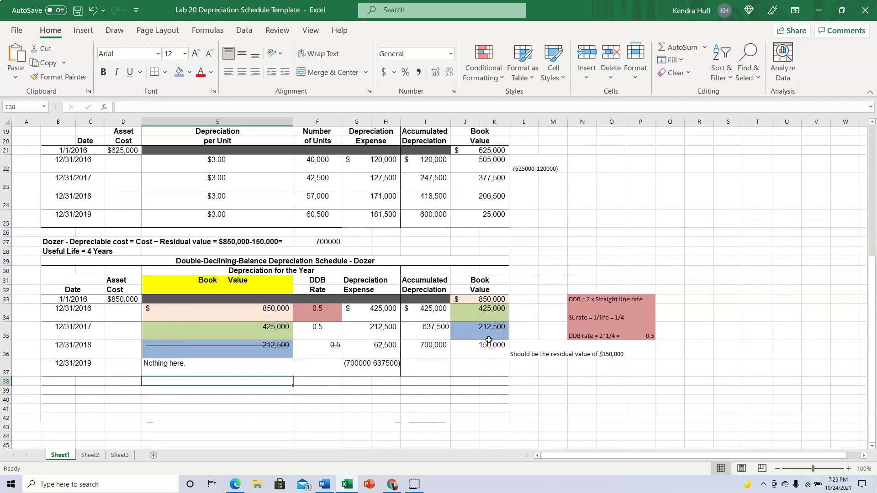
scroll(489, 340, "up", 3)
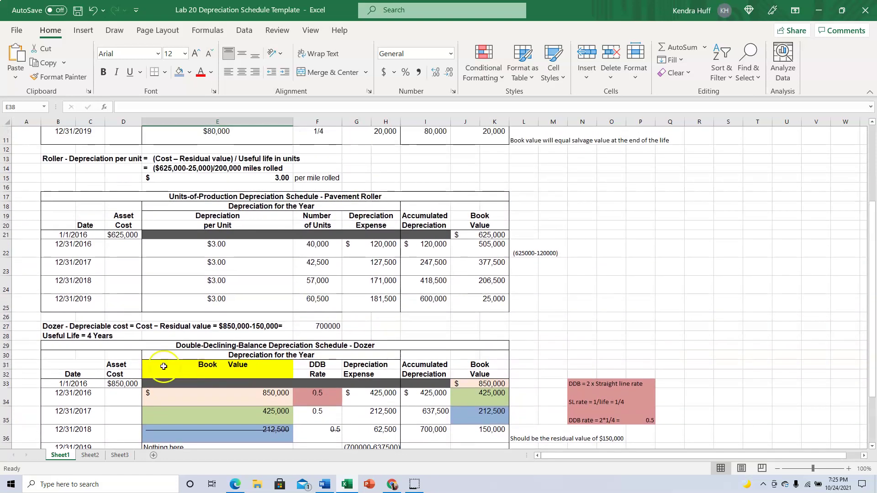